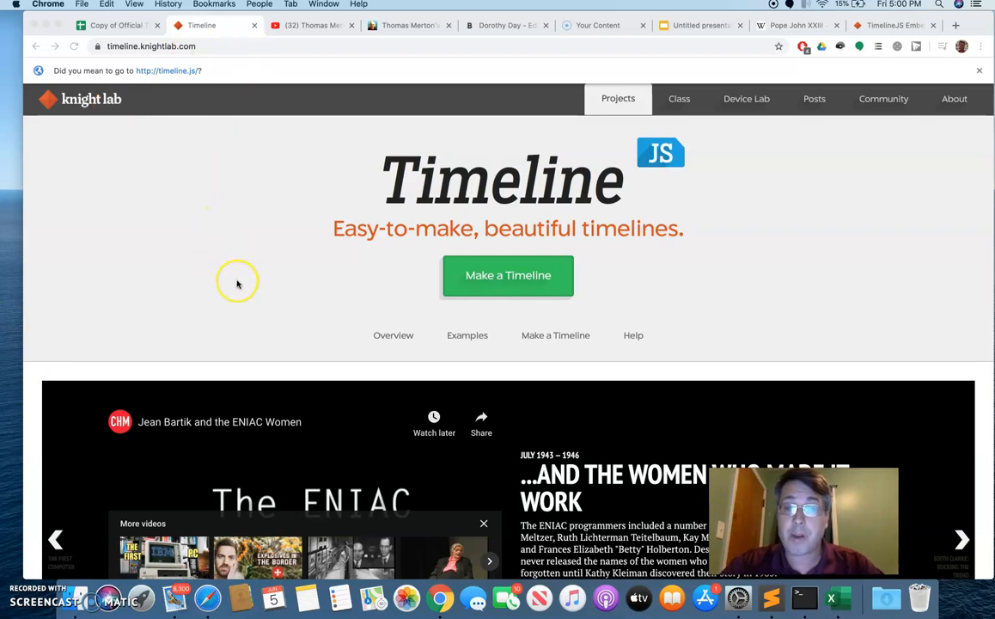
# - Examine the sample timeline on the TimelineJS page, going back through its slides to the Women in Computing title slide
pyautogui.scroll(-1, 237, 284)
pyautogui.scroll(1, 237, 284)
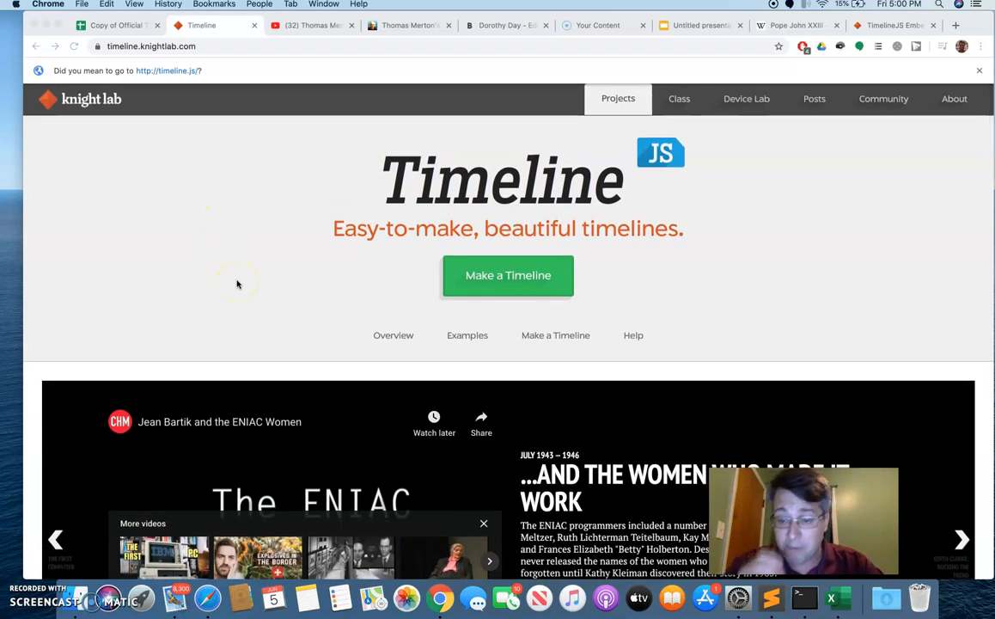
pyautogui.scroll(-1, 265, 277)
pyautogui.scroll(-5, 264, 277)
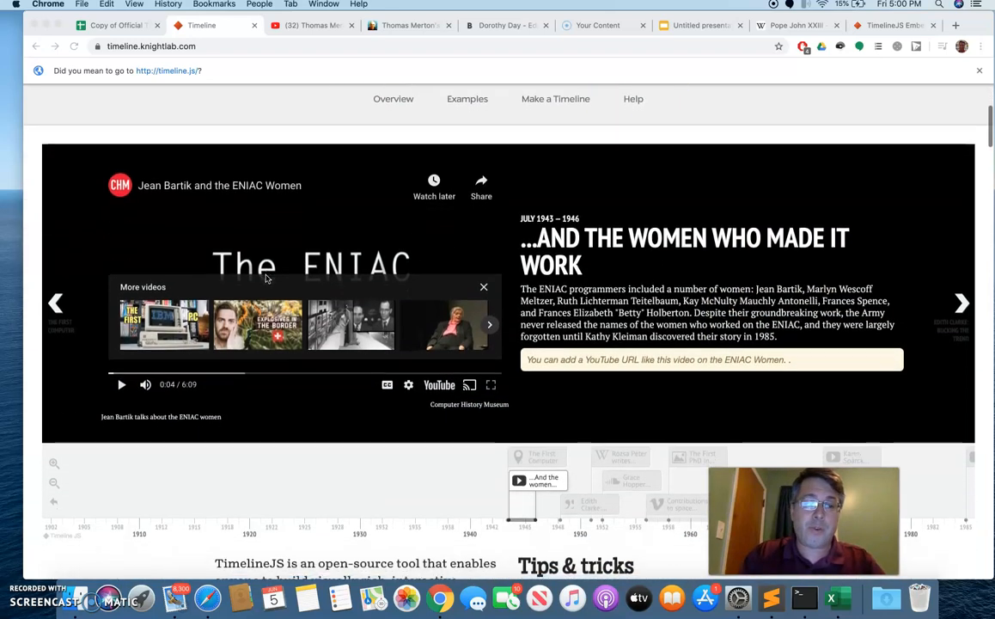
pyautogui.click(54, 261)
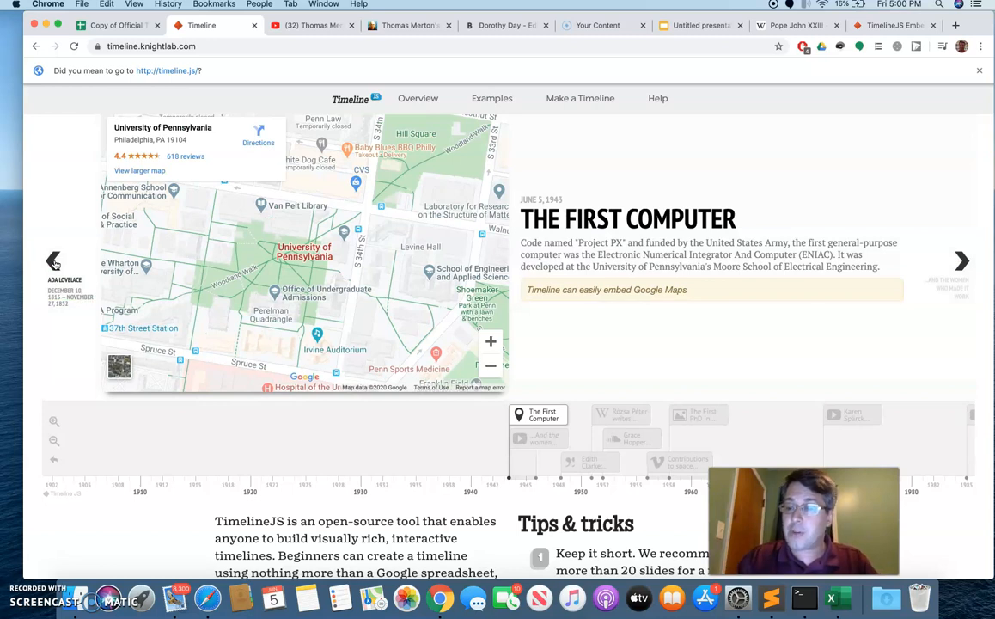
pyautogui.click(54, 260)
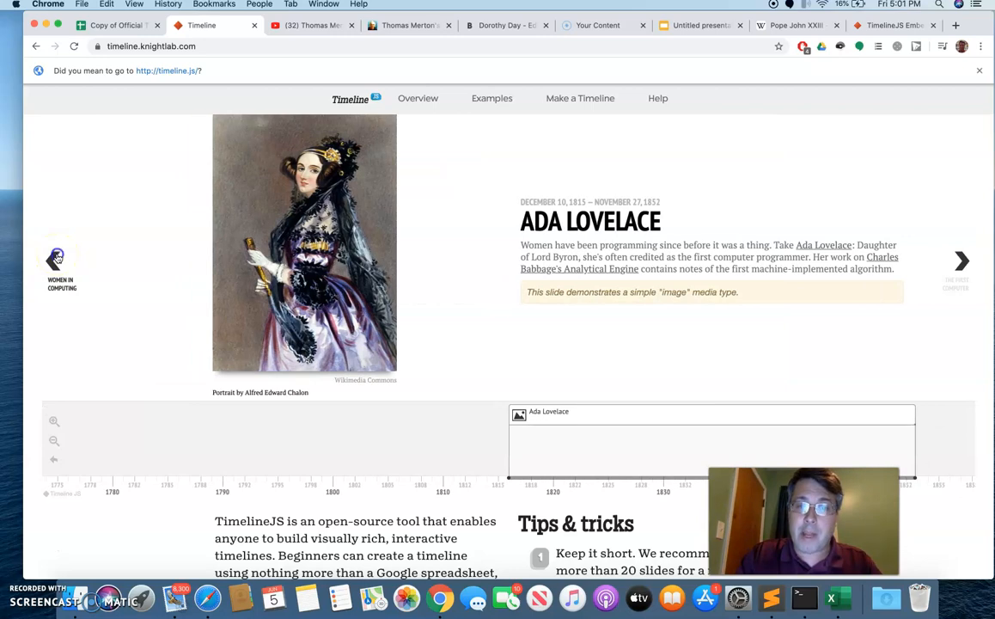
pyautogui.click(54, 260)
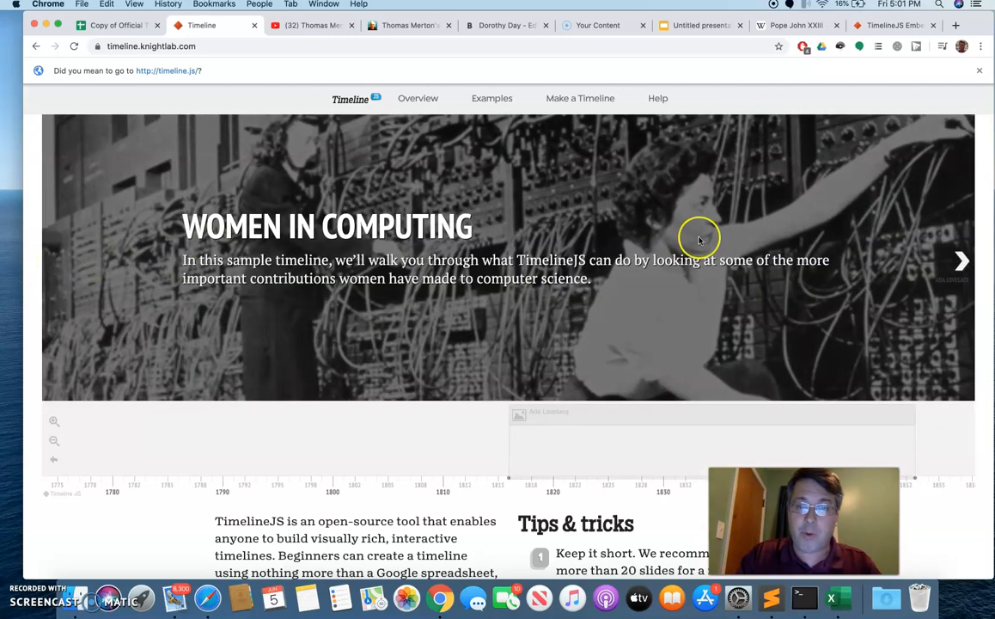
# - Step forward through the sample timeline's image, map and video slides to the Edith Clarke quotation
pyautogui.click(961, 260)
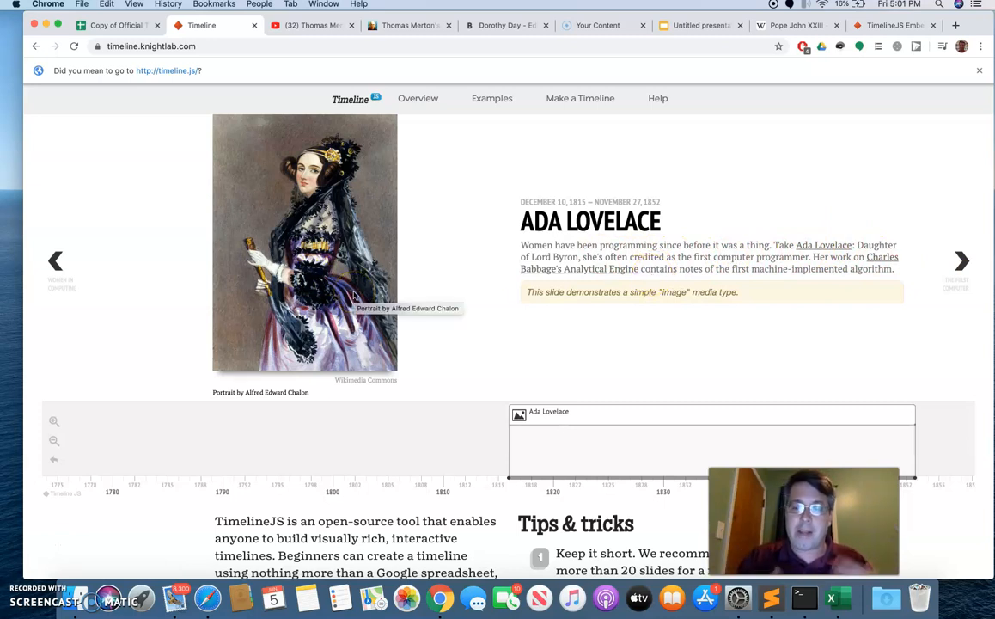
pyautogui.click(961, 261)
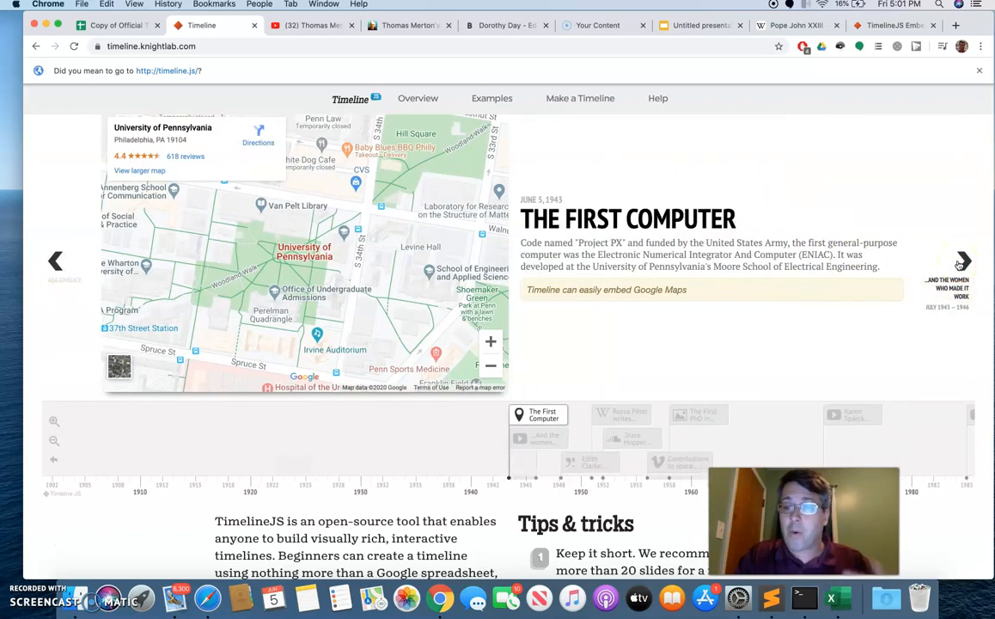
pyautogui.click(961, 262)
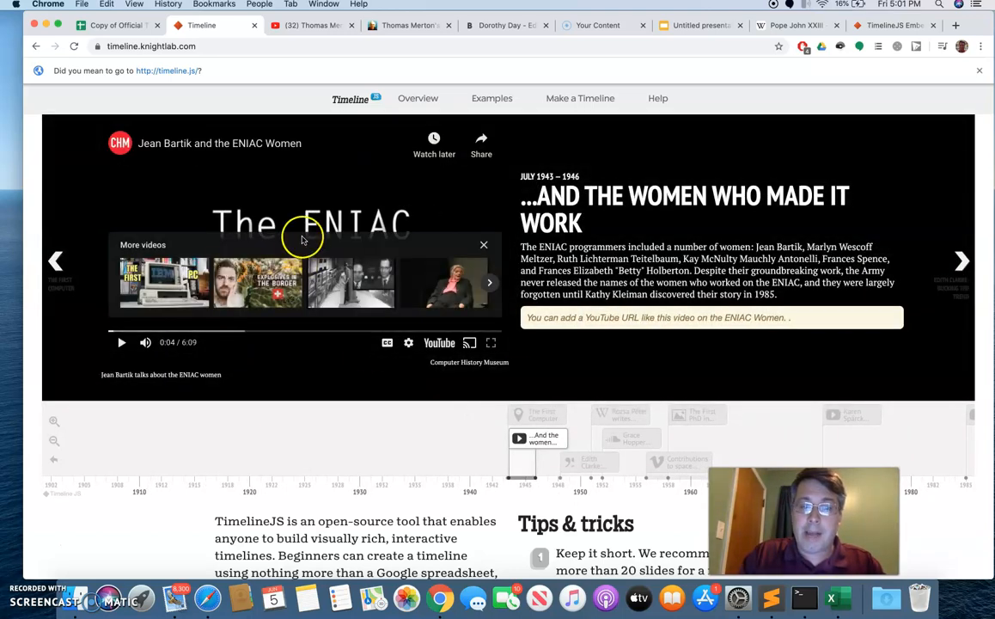
pyautogui.click(962, 263)
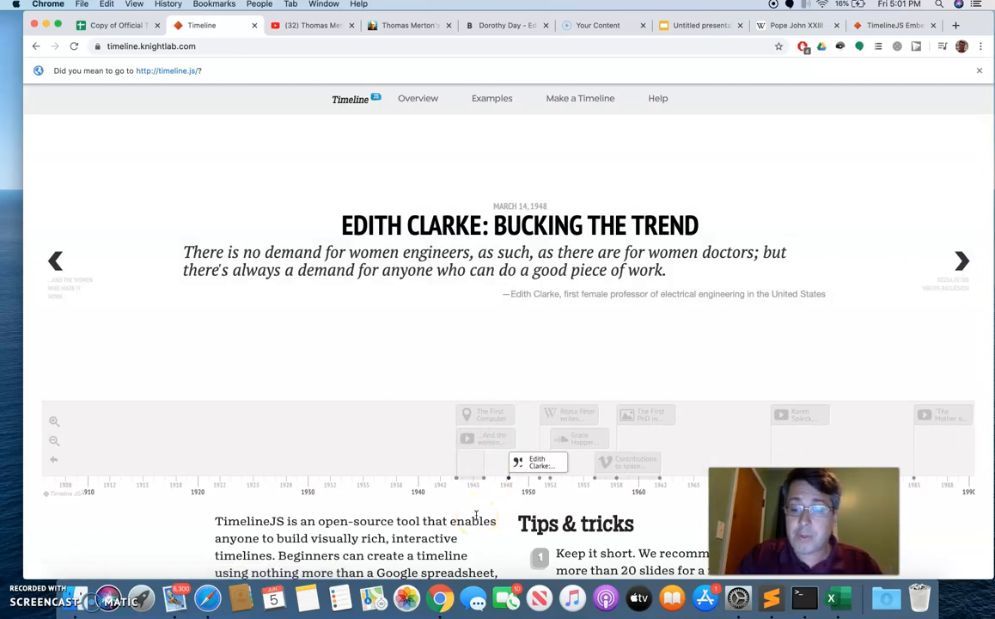
# - Review the example timelines and the Make a Timeline instructions, and inspect the columns of the copied TimelineJS3 template spreadsheet
pyautogui.scroll(-5, 475, 515)
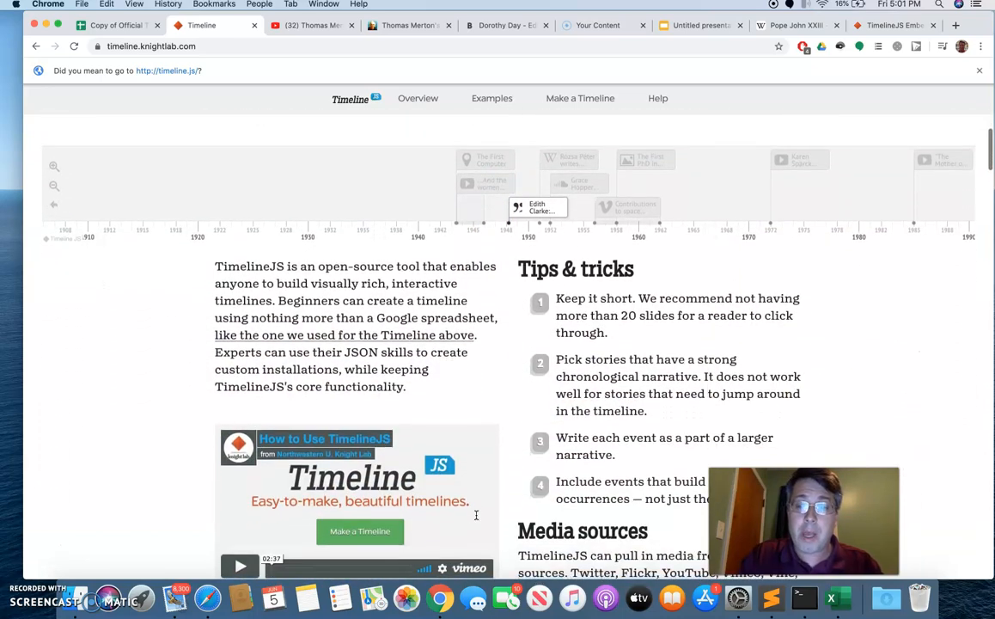
pyautogui.scroll(-8, 475, 514)
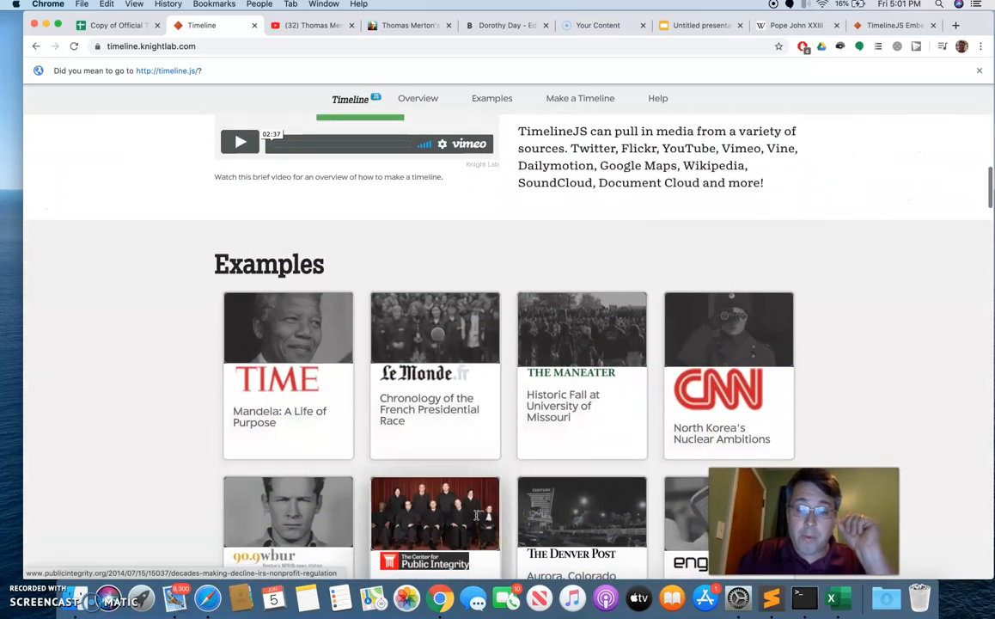
pyautogui.scroll(-3, 475, 515)
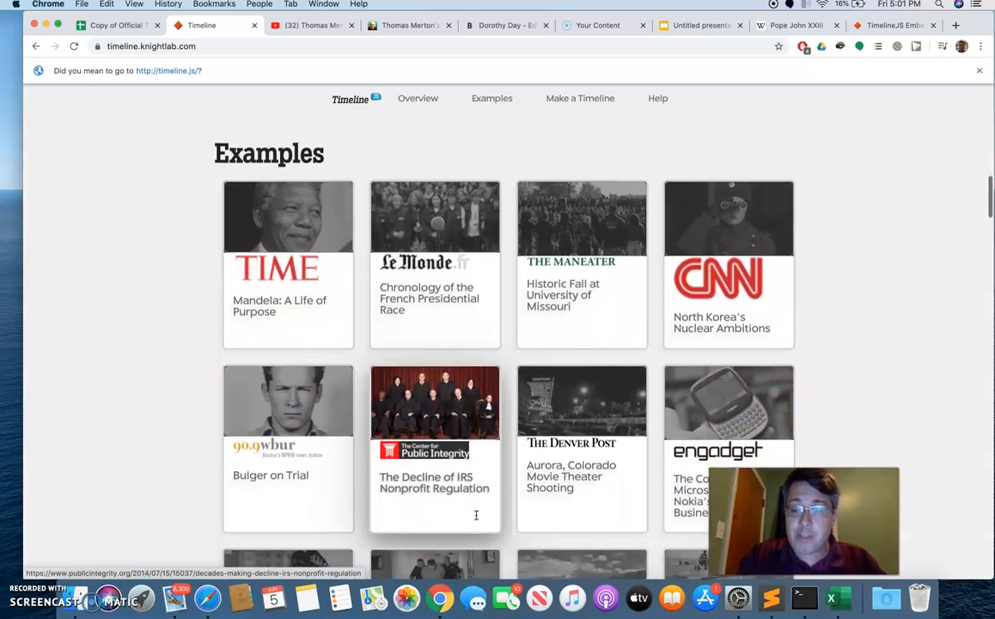
pyautogui.scroll(-5, 476, 515)
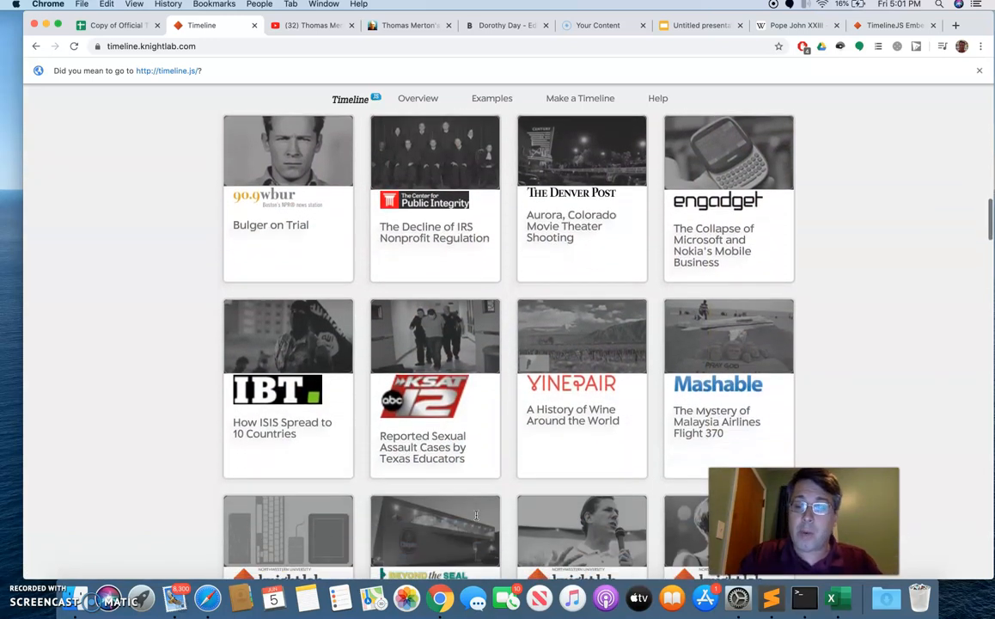
pyautogui.scroll(-5, 475, 515)
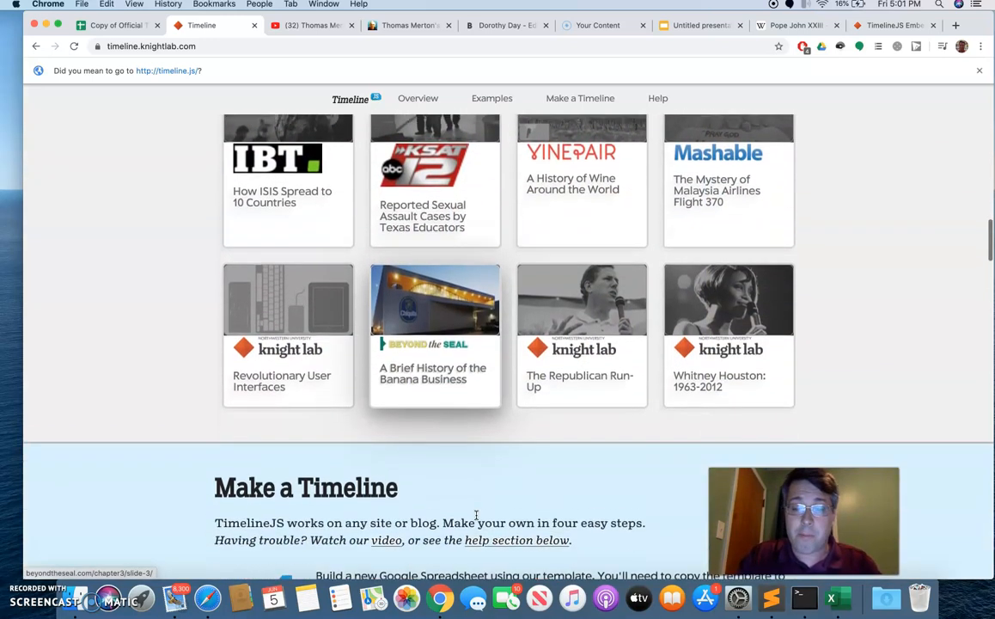
pyautogui.scroll(-1, 475, 515)
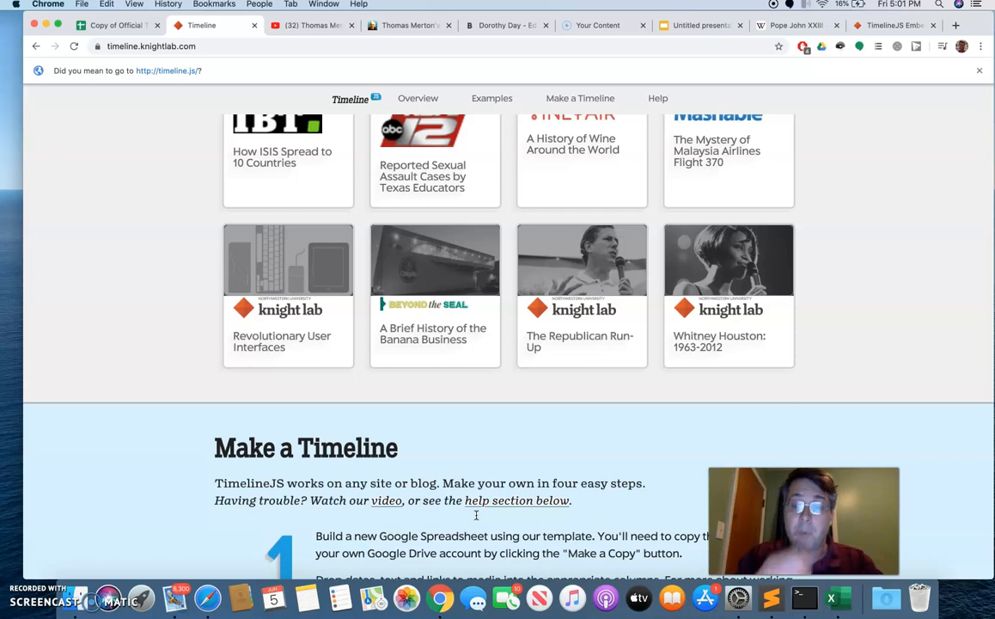
pyautogui.scroll(-5, 476, 515)
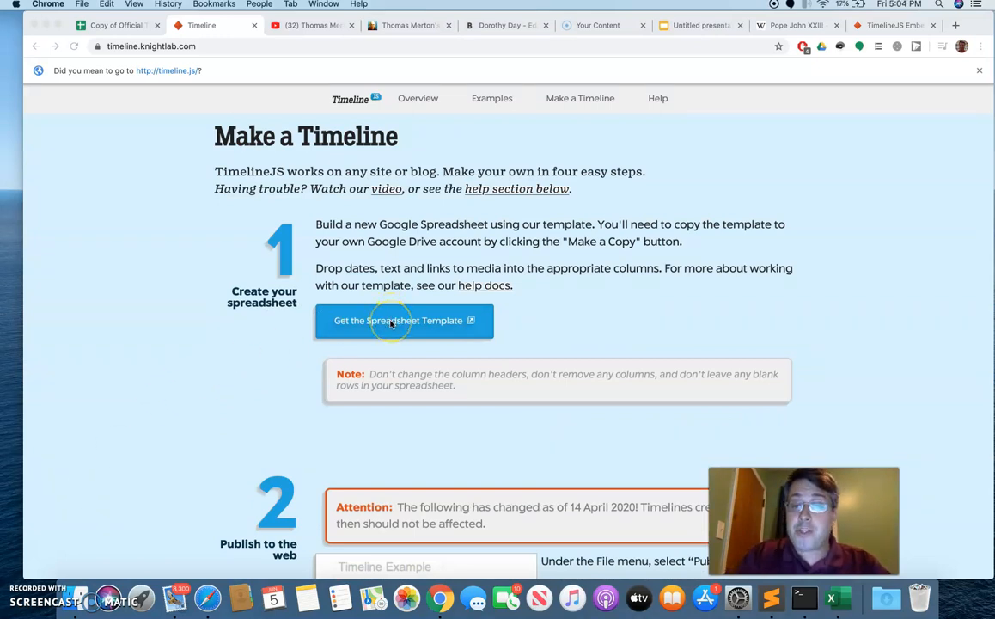
pyautogui.click(103, 25)
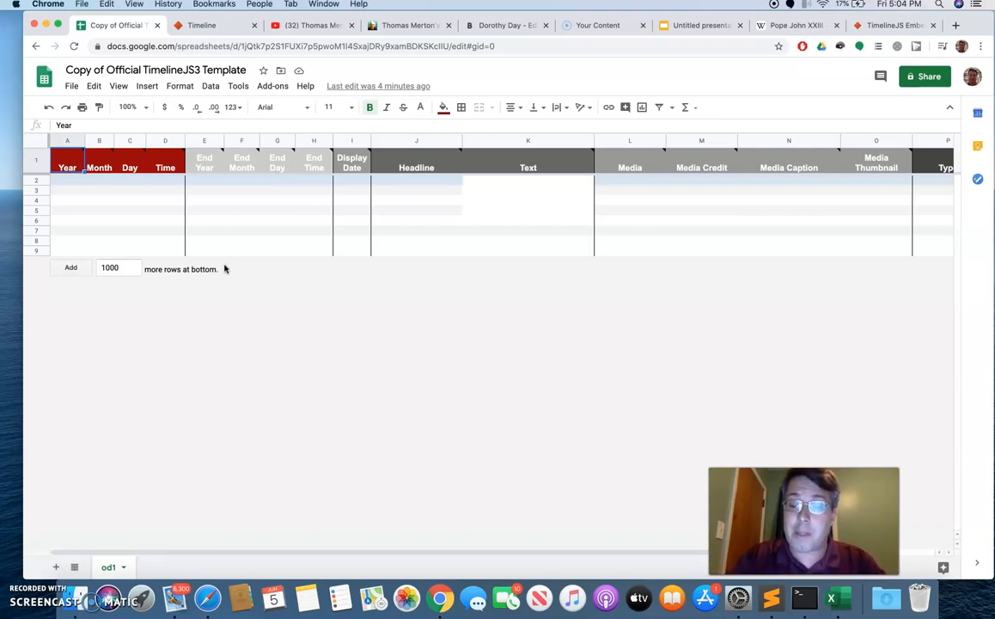
pyautogui.click(236, 315)
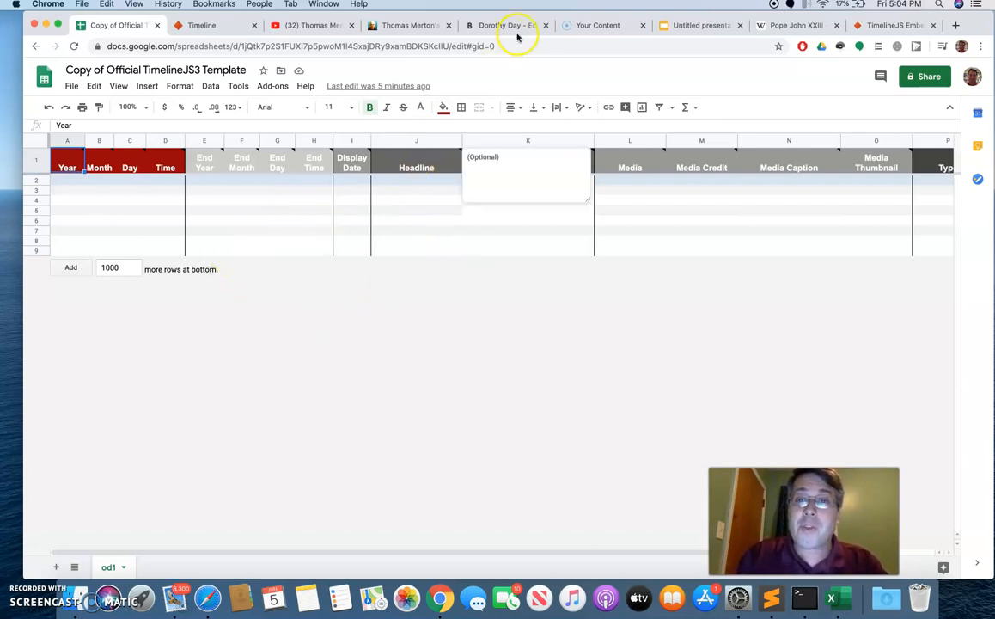
# - Copy the opening paragraph about Thomas Merton from the Thomas Merton Center page into the Text cell of row 2 in the template
pyautogui.click(407, 26)
pyautogui.click(585, 403)
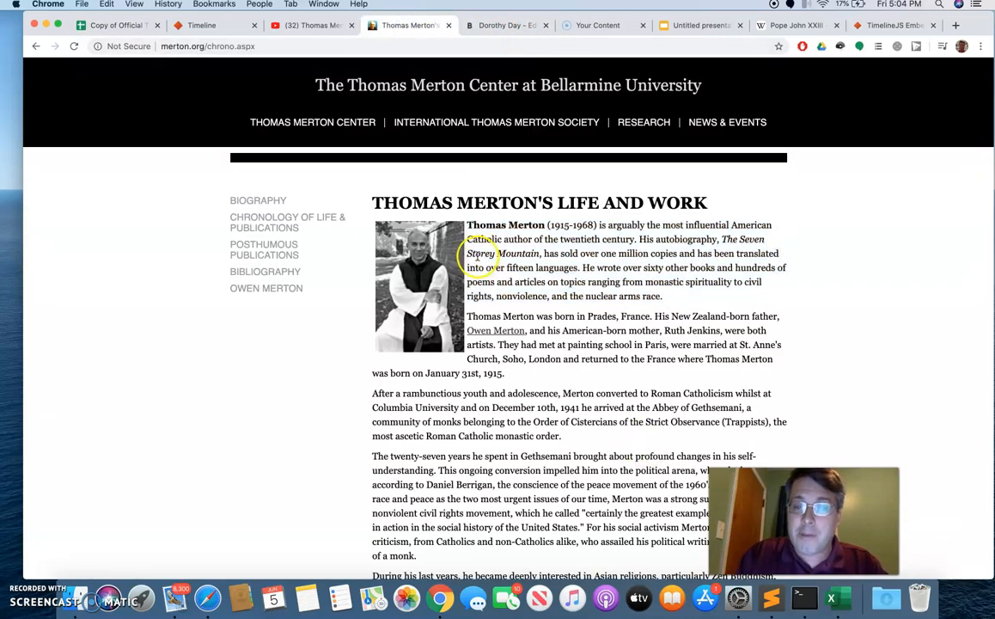
pyautogui.moveTo(469, 223); pyautogui.dragTo(689, 302)
pyautogui.press('super+c')
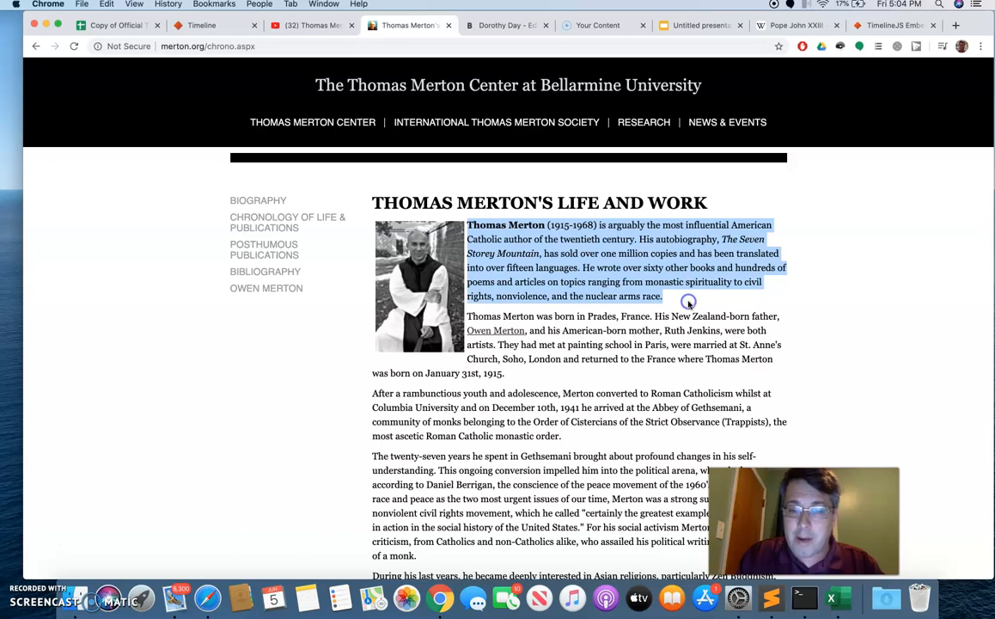
pyautogui.click(122, 25)
pyautogui.click(416, 250)
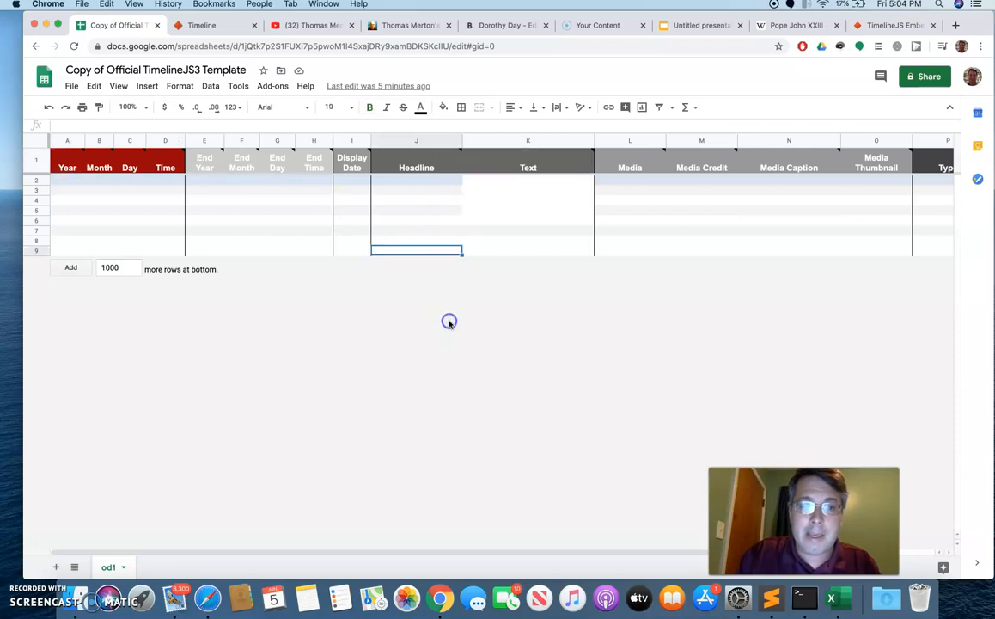
pyautogui.click(481, 185)
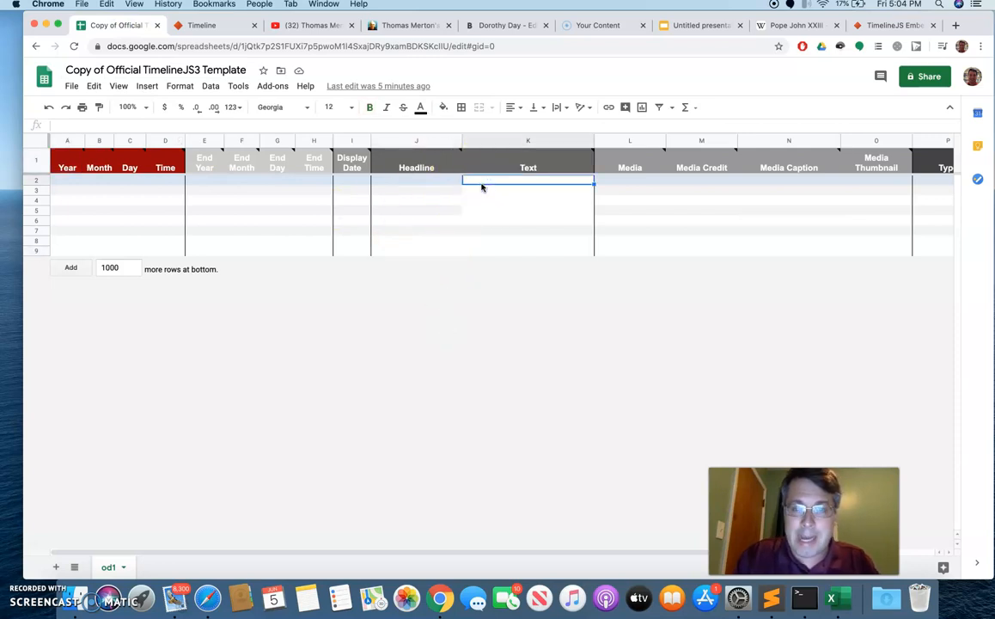
pyautogui.press('super+v')
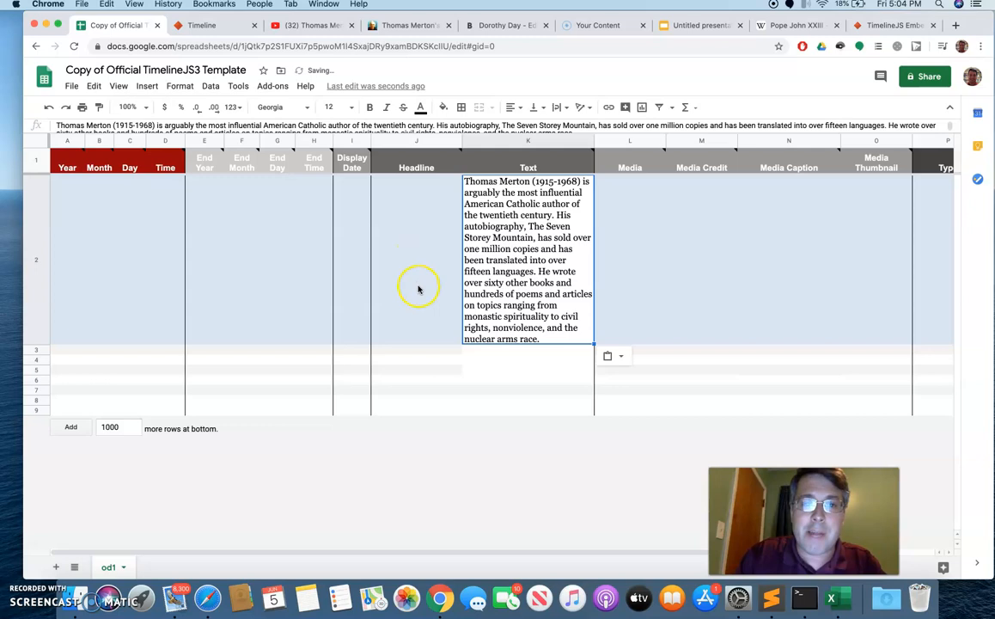
# - Enter "Thomas Merton" as the headline in row 2
pyautogui.click(419, 289)
pyautogui.write('Thoma')
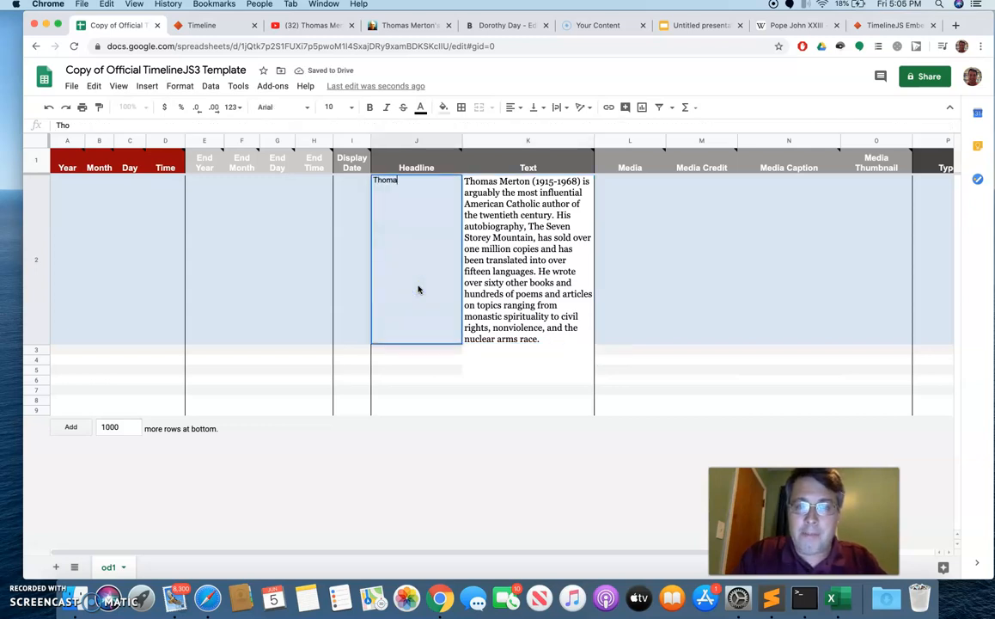
pyautogui.write('s Merton')
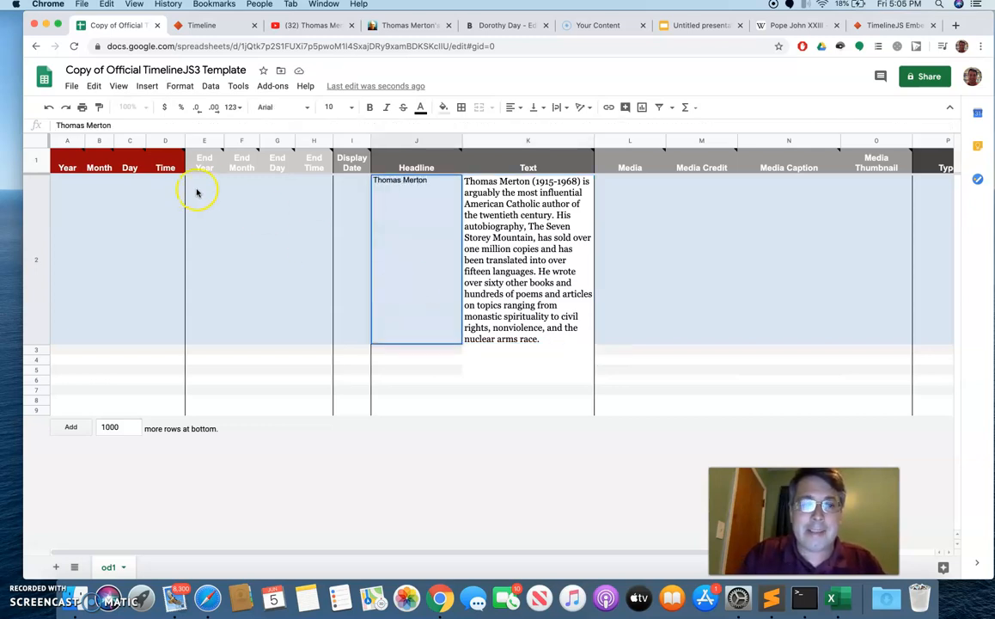
# - Set the Year of the row 2 entry to 1915 and its End Year to 1968
pyautogui.click(61, 206)
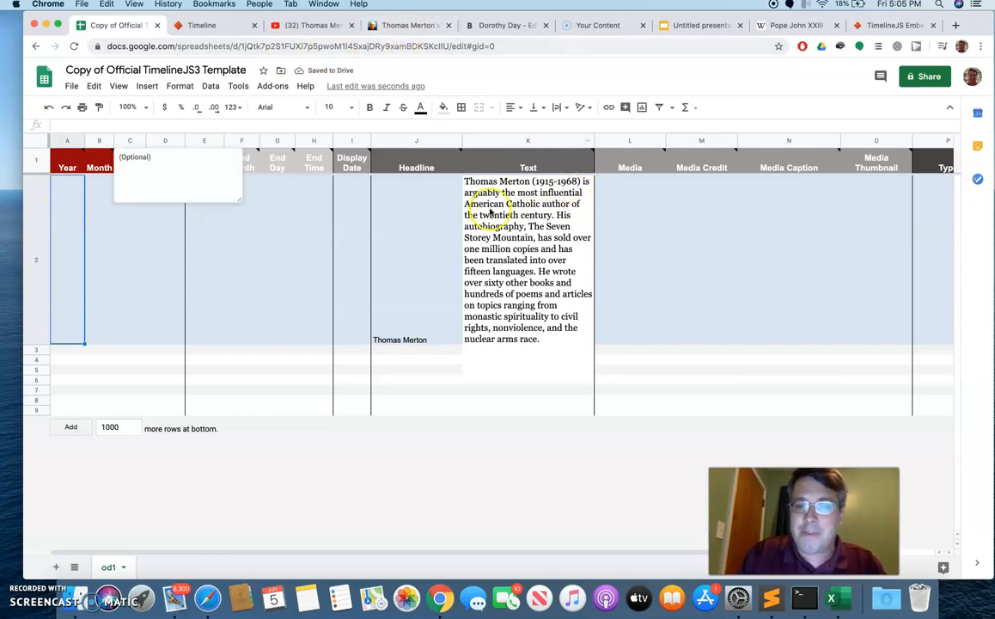
pyautogui.write('1915')
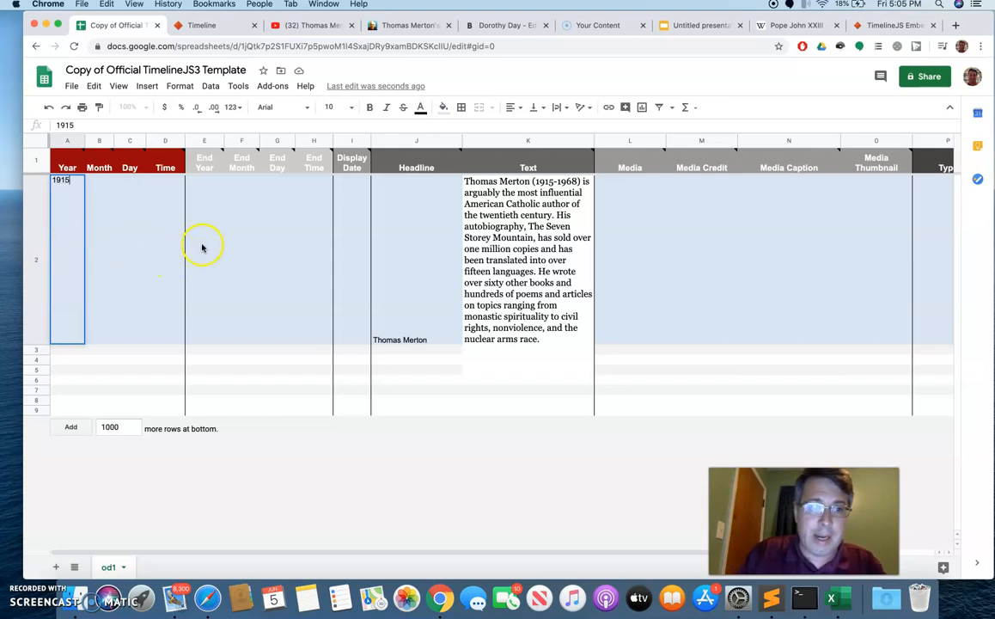
pyautogui.click(202, 248)
pyautogui.write('1968')
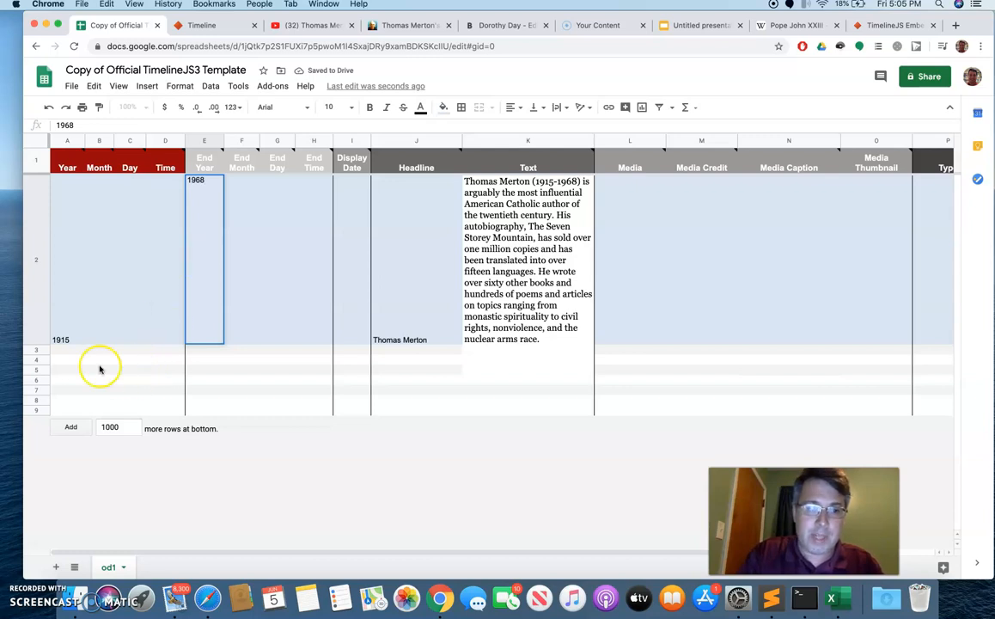
# - Copy the share link of the Thomas Merton YouTube video into the Media cell of row 2 in the template
pyautogui.click(628, 298)
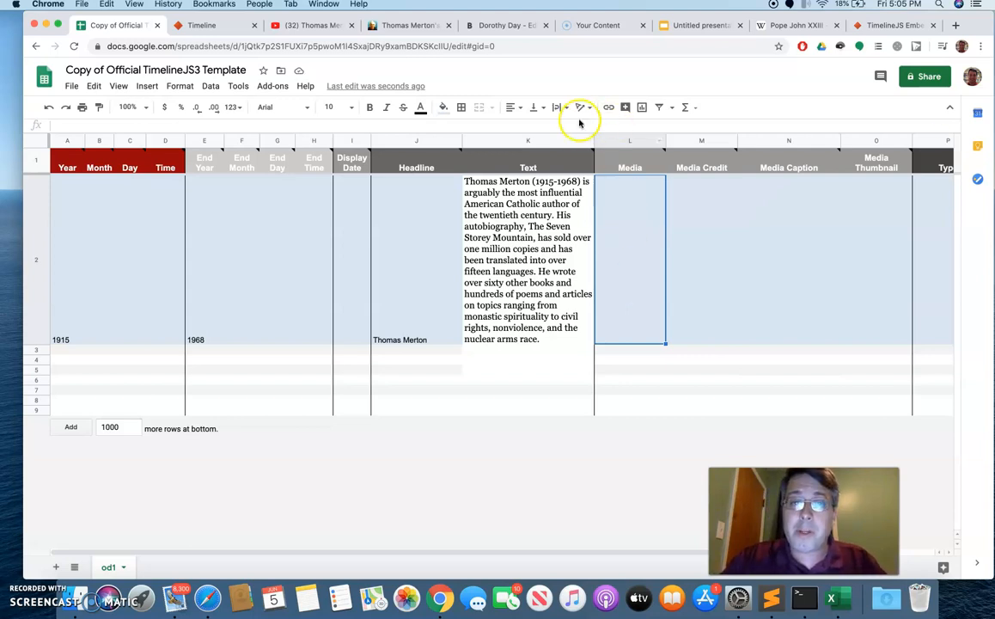
pyautogui.click(313, 25)
pyautogui.press('Escape')
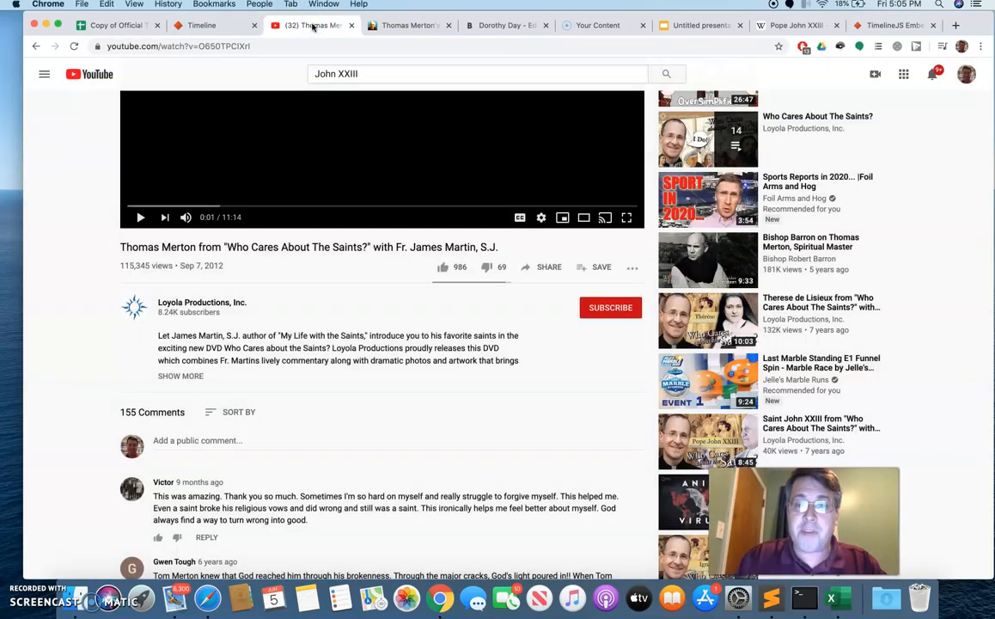
pyautogui.scroll(2, 290, 350)
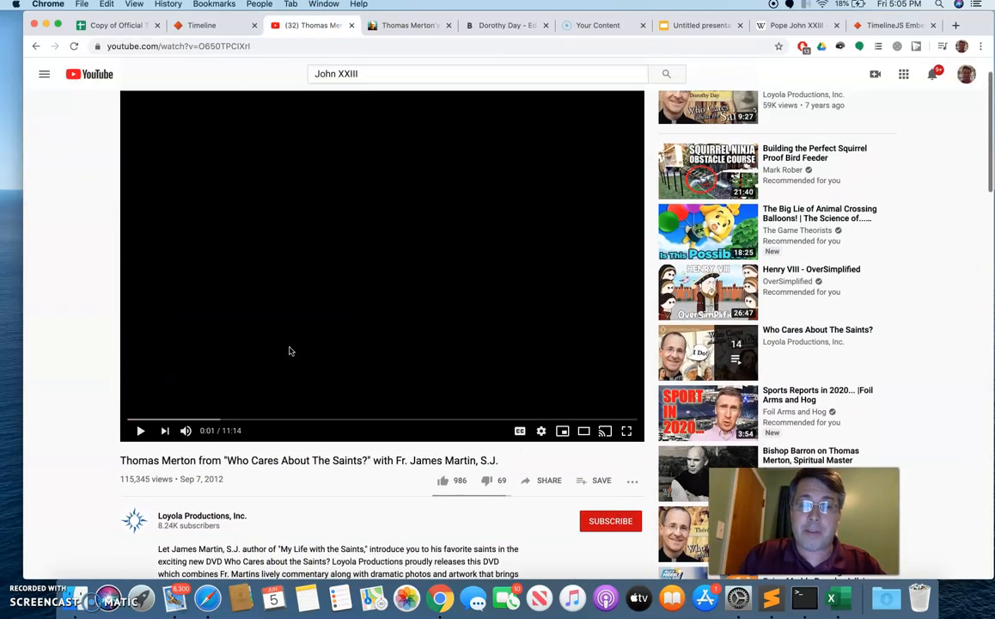
pyautogui.scroll(-1, 290, 352)
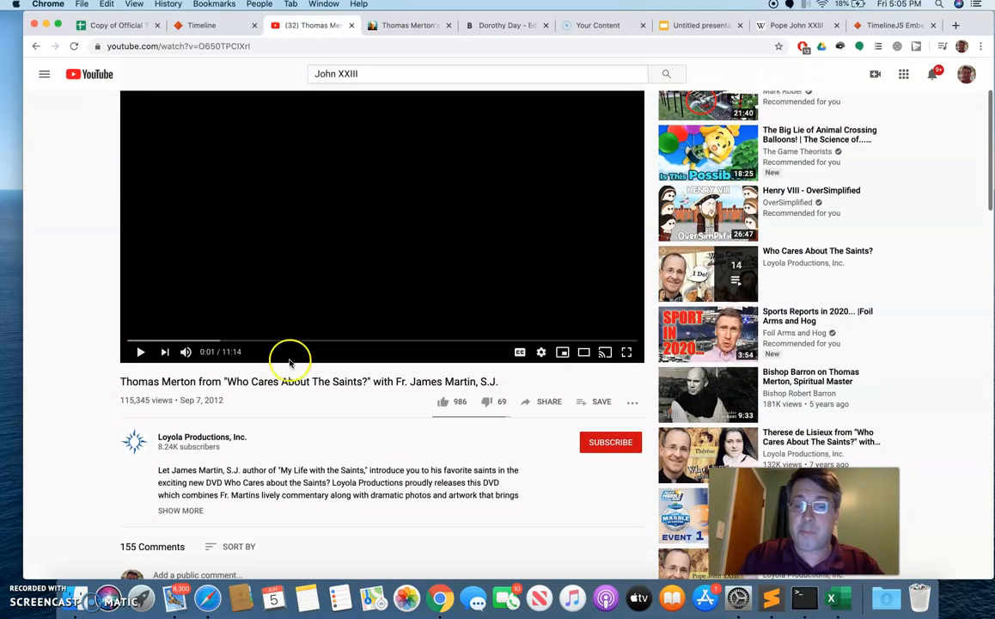
pyautogui.click(545, 404)
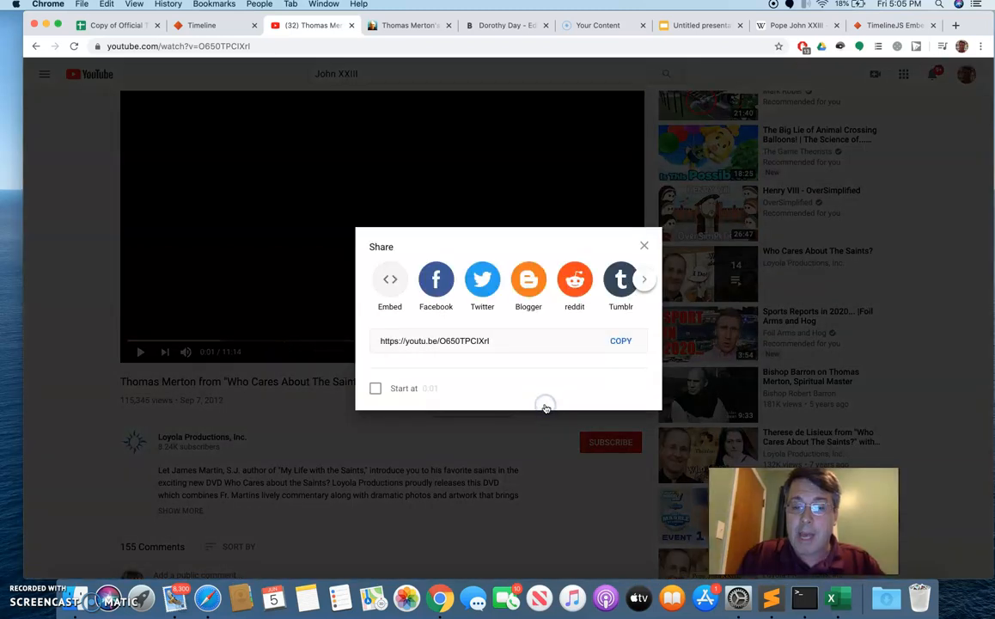
pyautogui.click(621, 342)
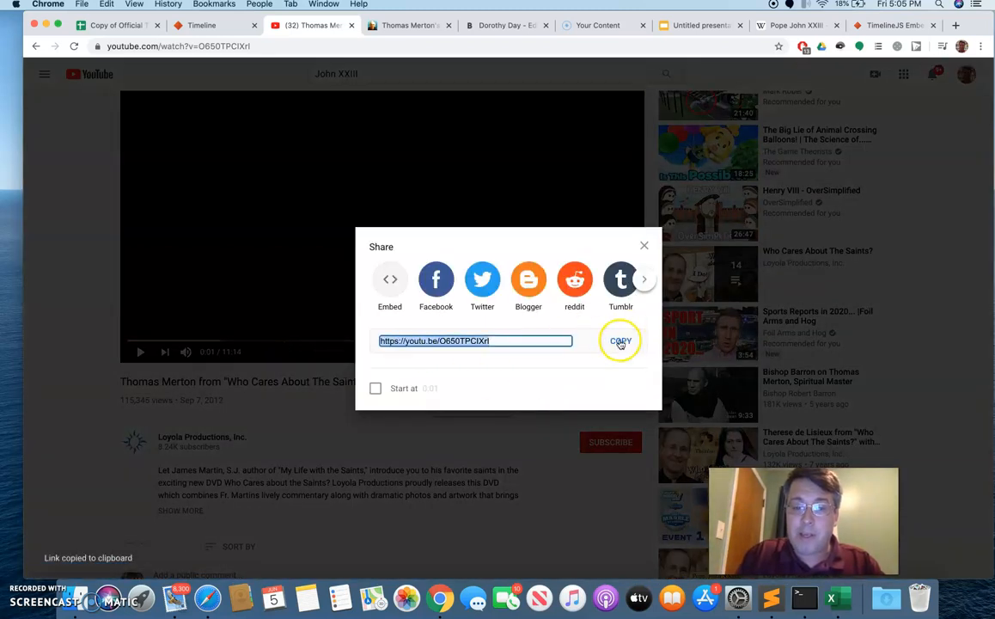
pyautogui.click(112, 26)
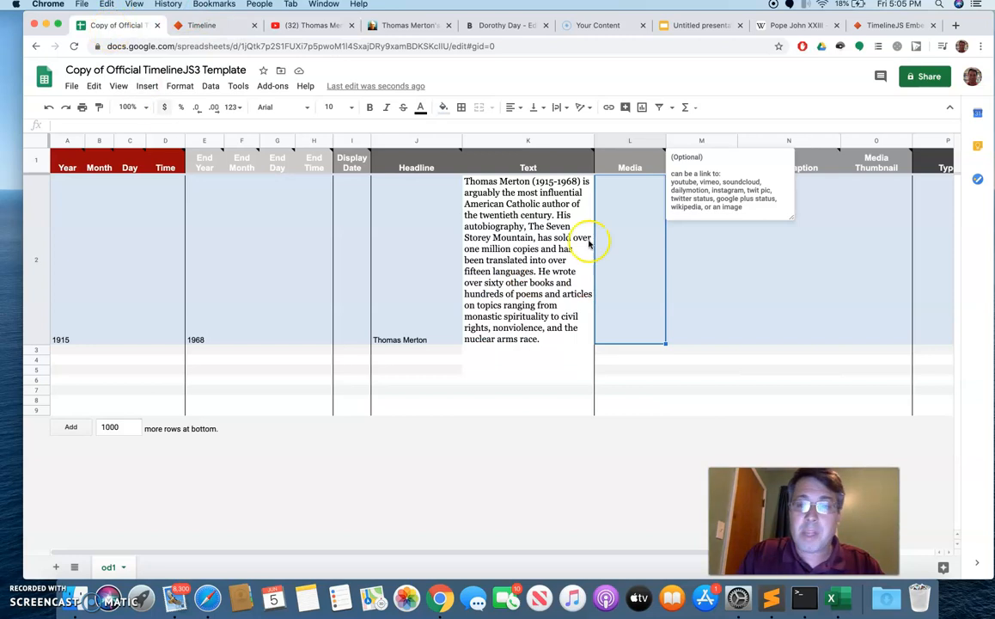
pyautogui.click(621, 291)
pyautogui.press('super+v')
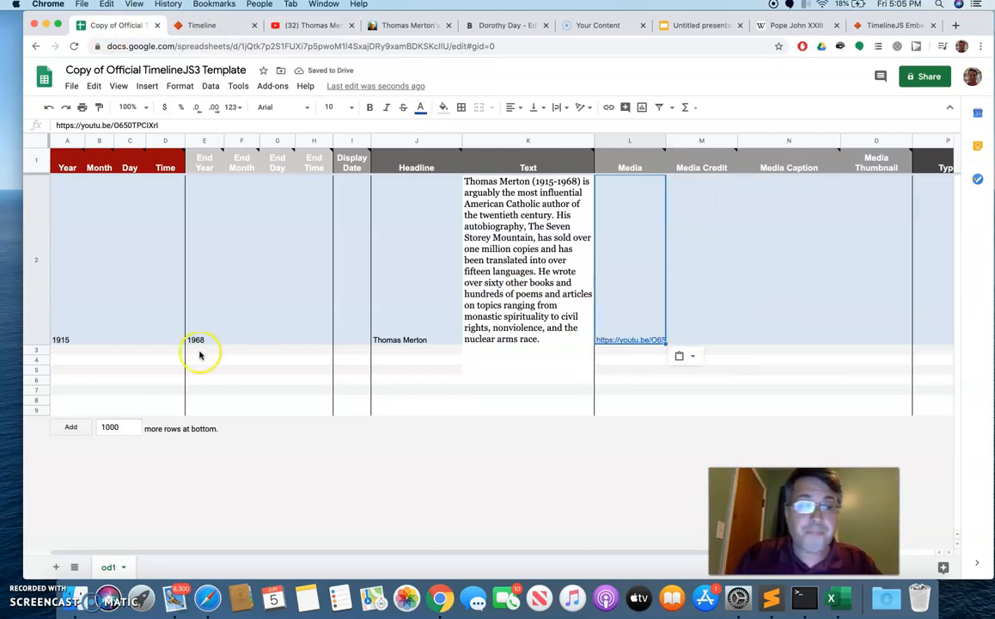
# - Copy the image address of the Dorothy Day portrait on the biography.com page into the Media cell of row 3
pyautogui.click(56, 349)
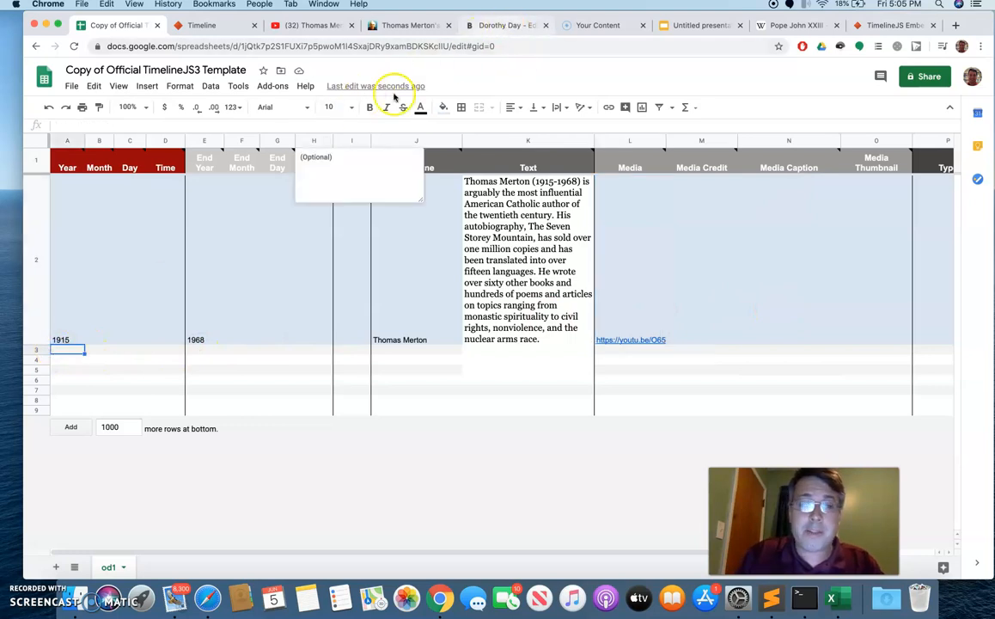
pyautogui.click(501, 26)
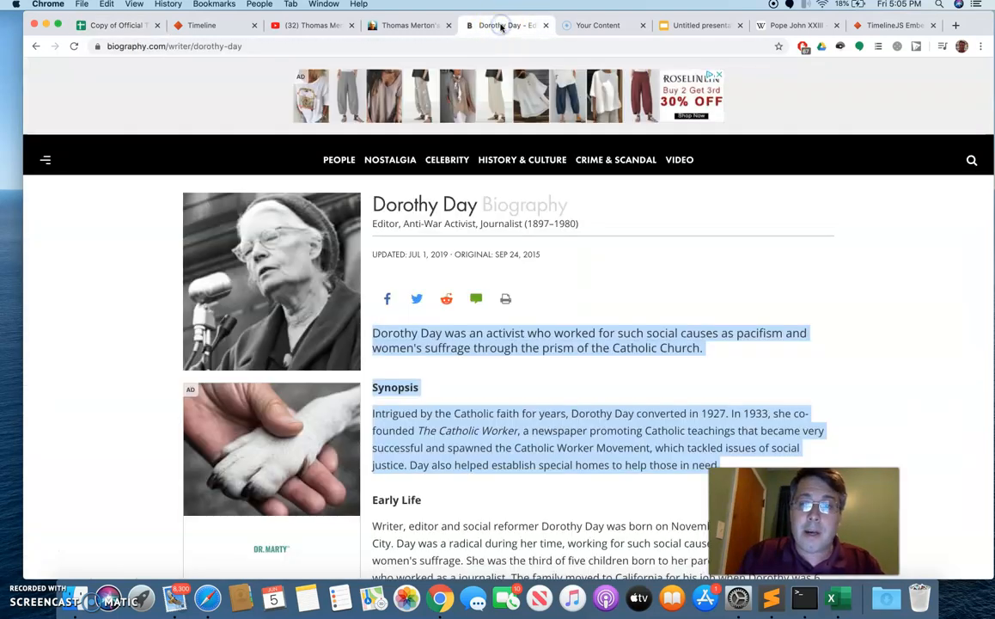
pyautogui.rightClick(280, 264)
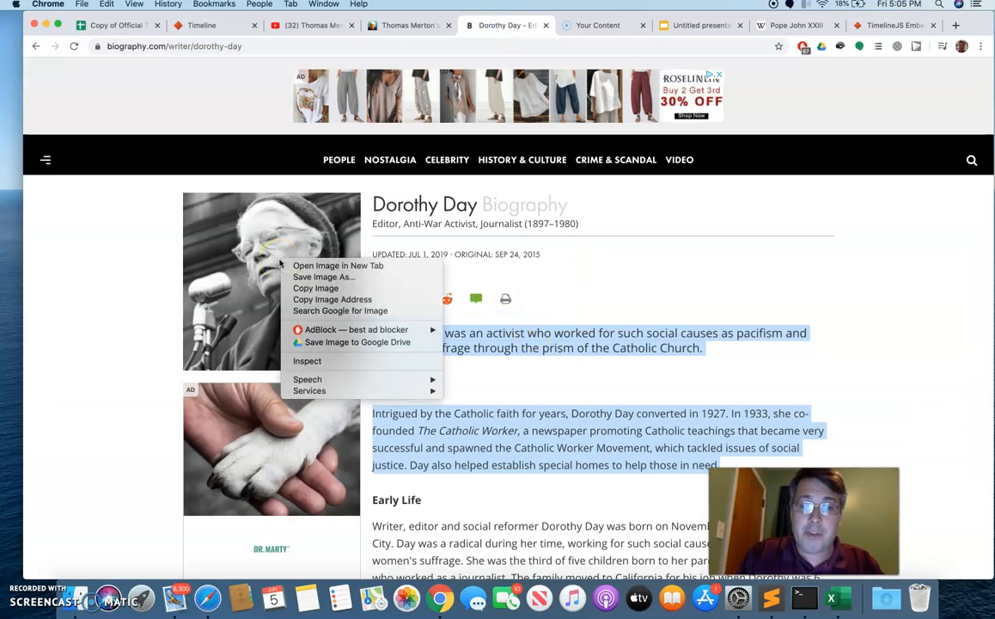
pyautogui.click(320, 299)
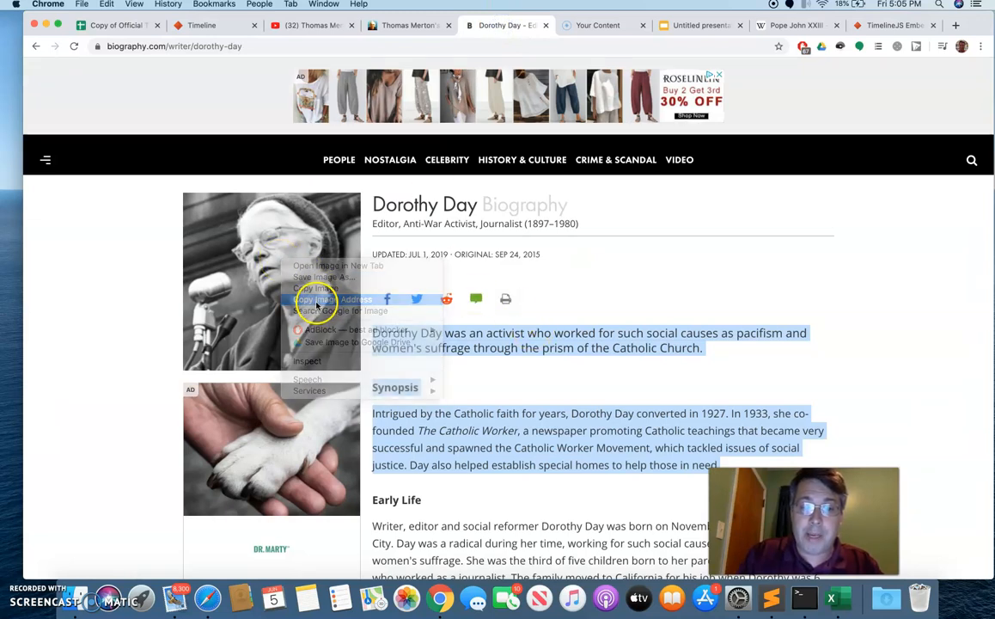
pyautogui.click(112, 29)
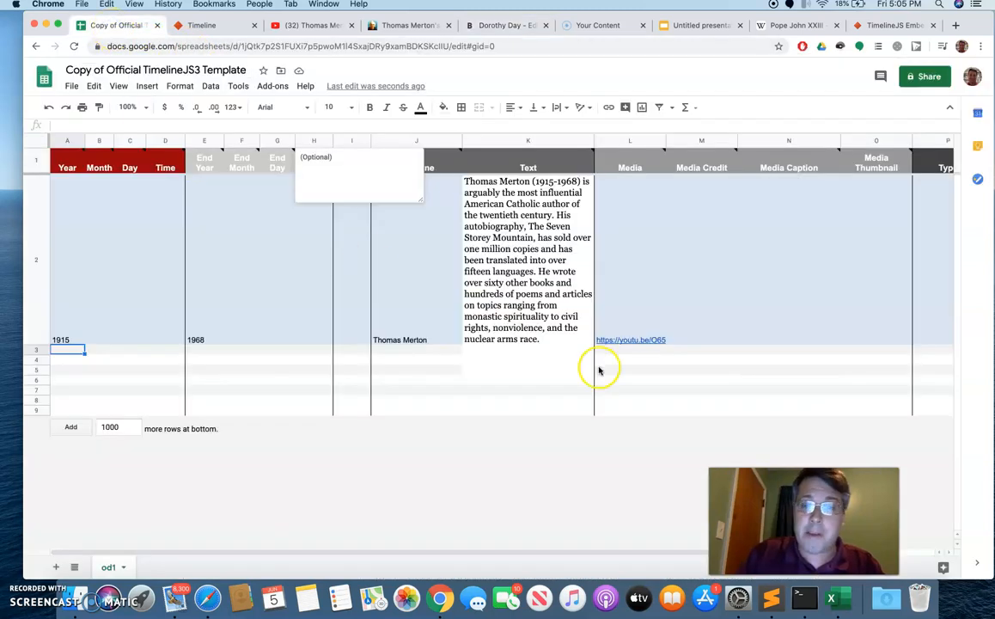
pyautogui.click(628, 351)
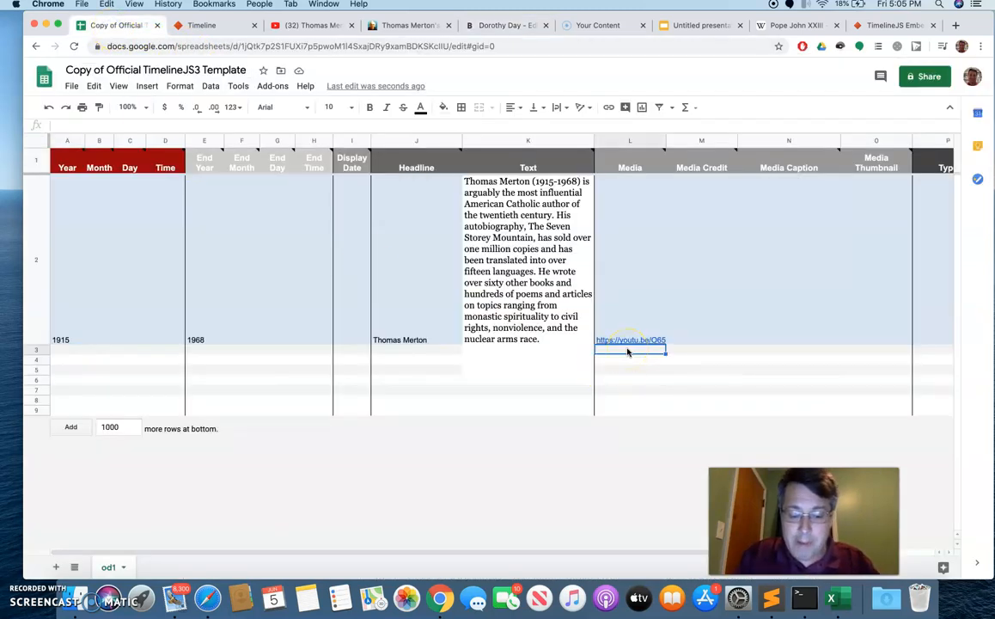
pyautogui.press('cmd+v')
# - Enter "Dorothy Day" as the row 3 headline and copy the Synopsis paragraph from her biography page into the Text cell
pyautogui.click(393, 351)
pyautogui.write('Doro')
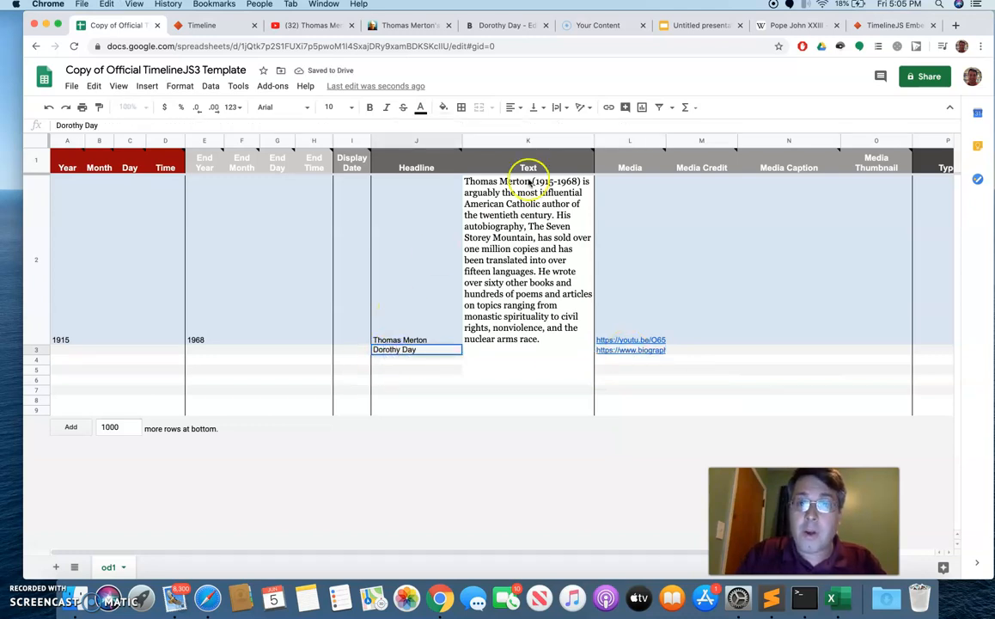
pyautogui.click(506, 27)
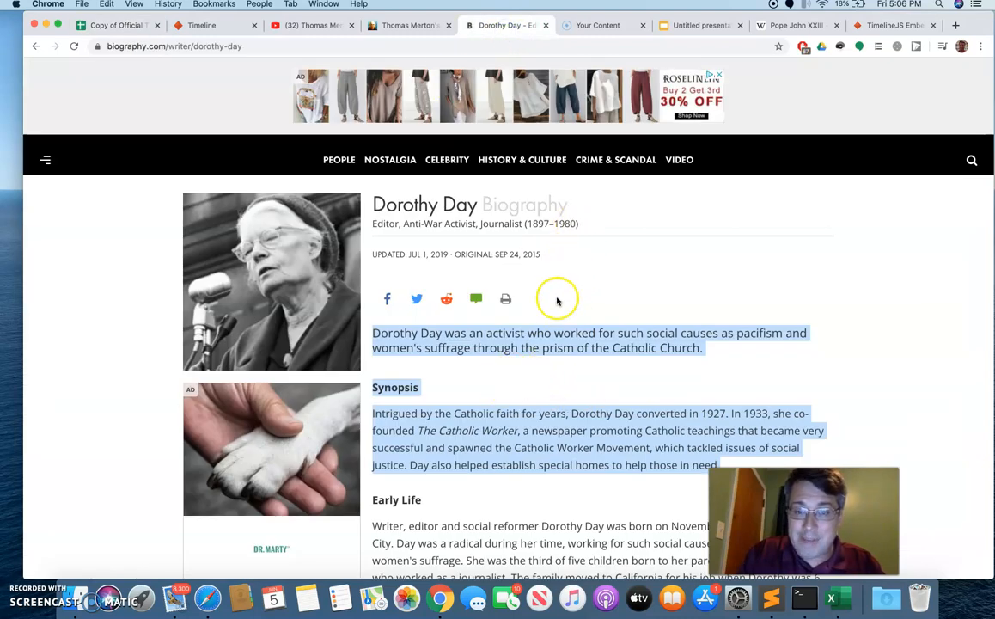
pyautogui.click(540, 373)
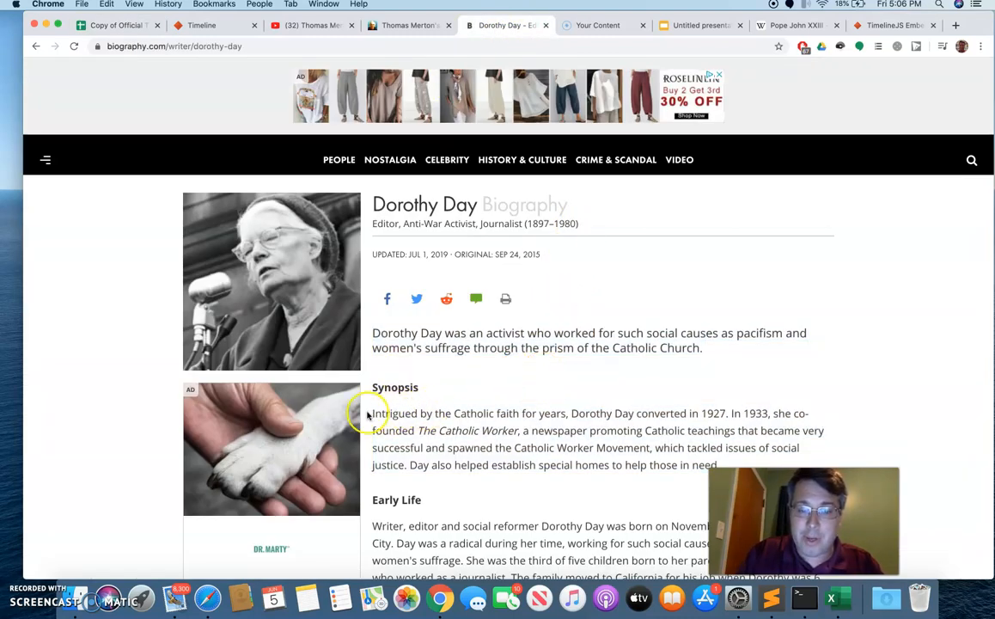
pyautogui.moveTo(372, 413); pyautogui.dragTo(722, 462)
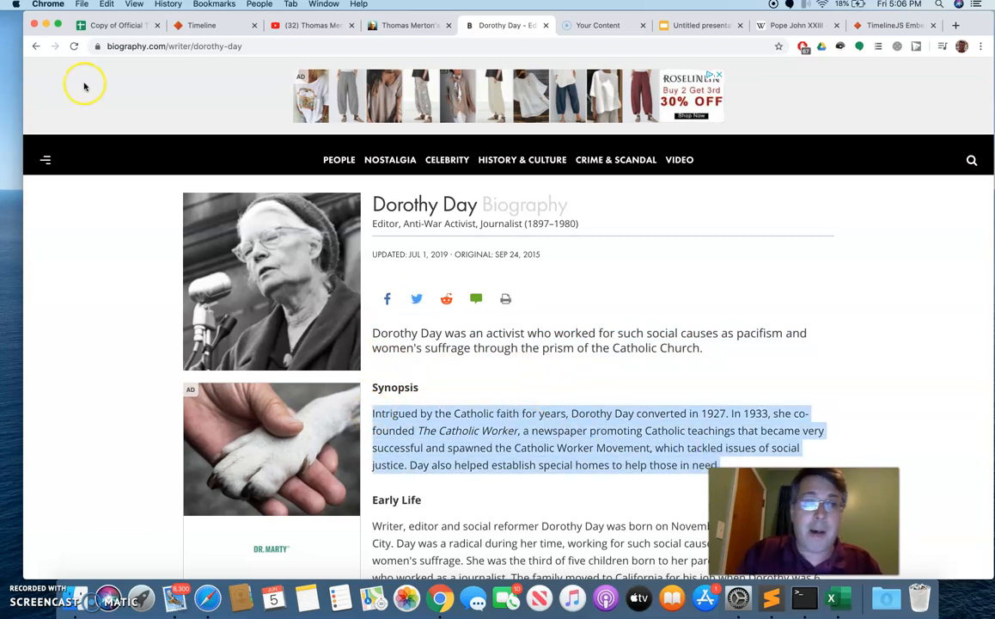
pyautogui.click(98, 24)
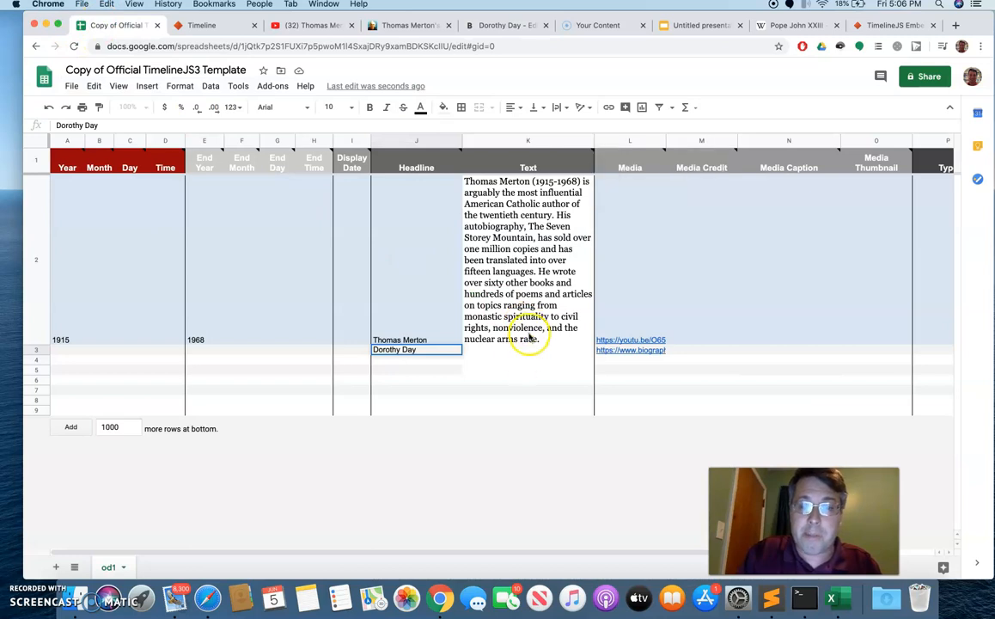
pyautogui.click(512, 351)
pyautogui.press('cmd+v')
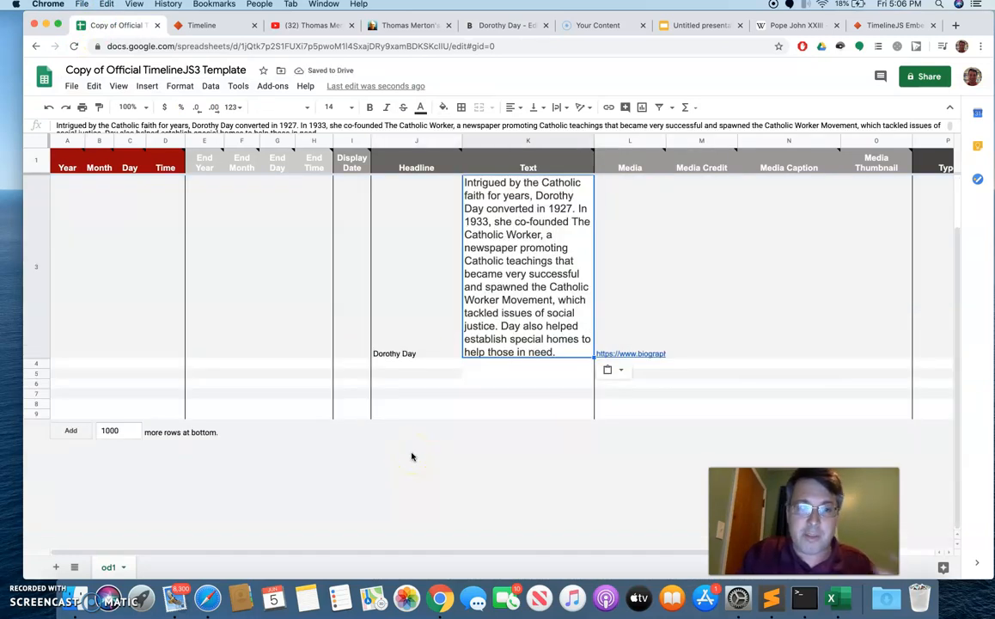
# - Set the Dorothy Day entry's Year to 1897 and End Year to 1980 in row 3, leaving row 4's Year cell empty
pyautogui.click(67, 364)
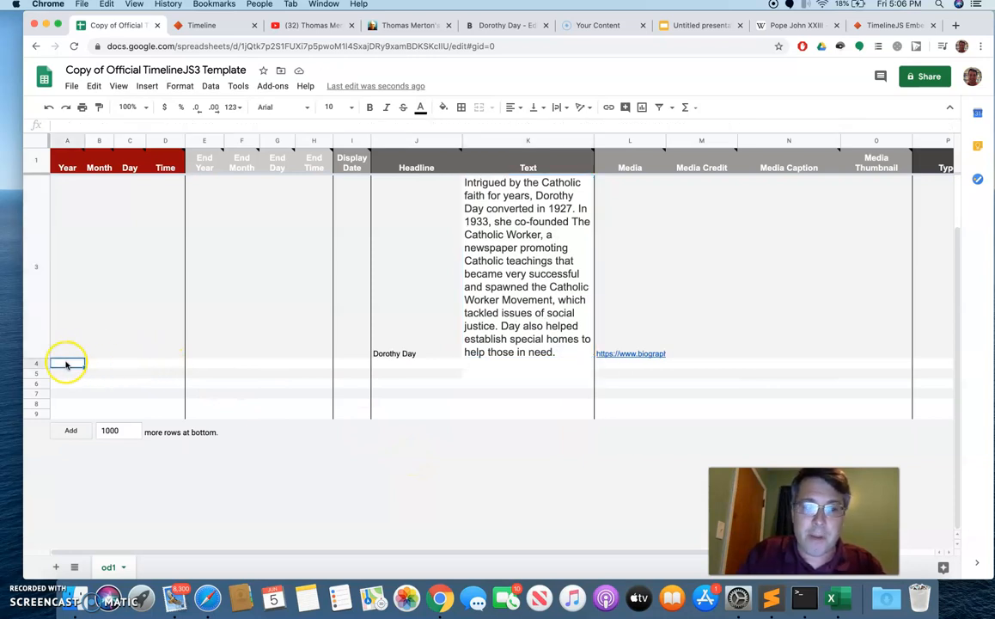
pyautogui.click(509, 26)
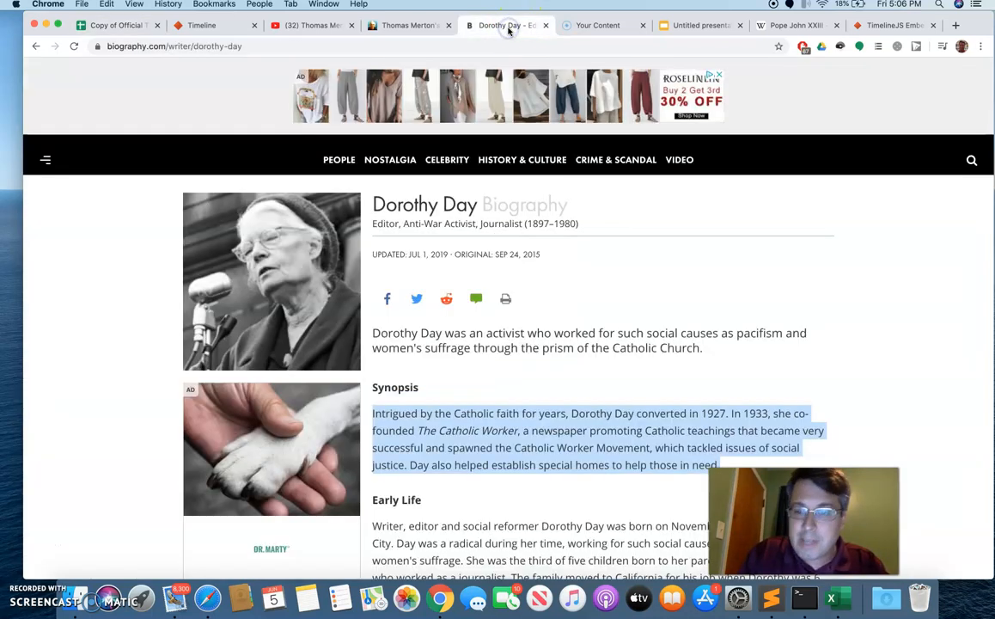
pyautogui.click(105, 27)
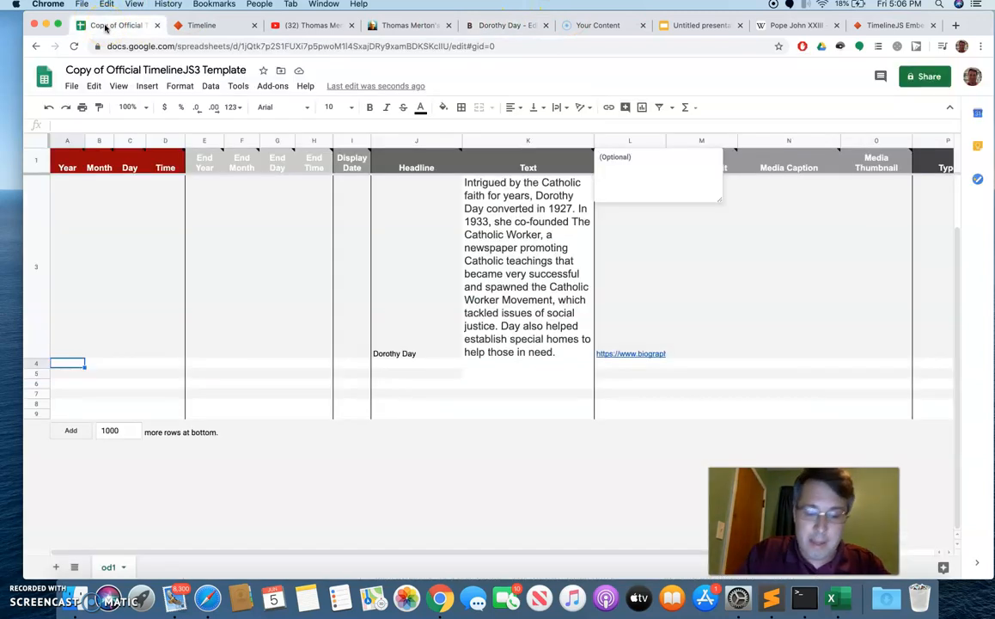
pyautogui.write('1897')
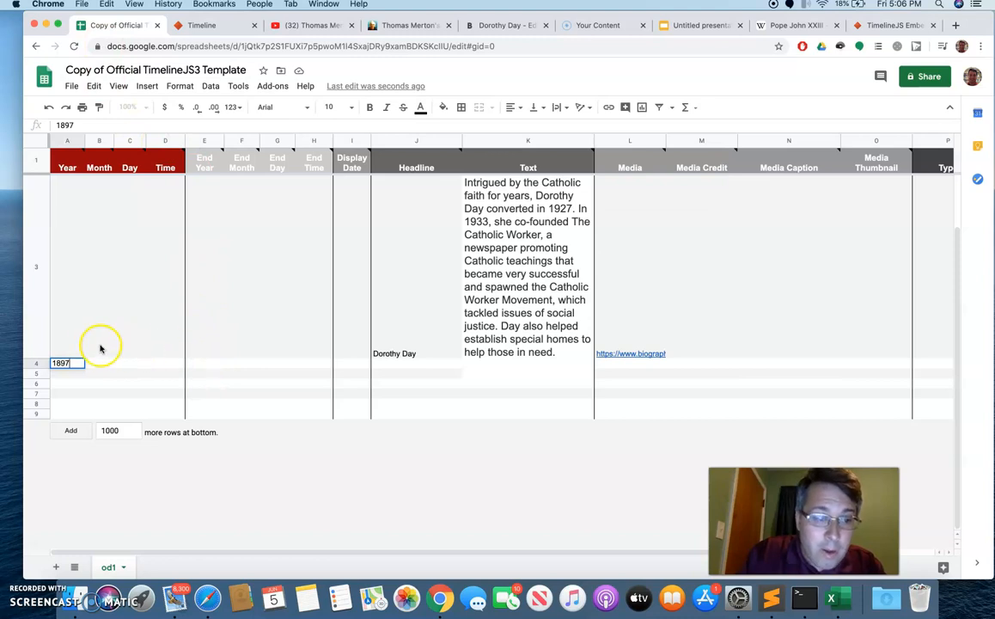
pyautogui.click(64, 349)
pyautogui.write('1897')
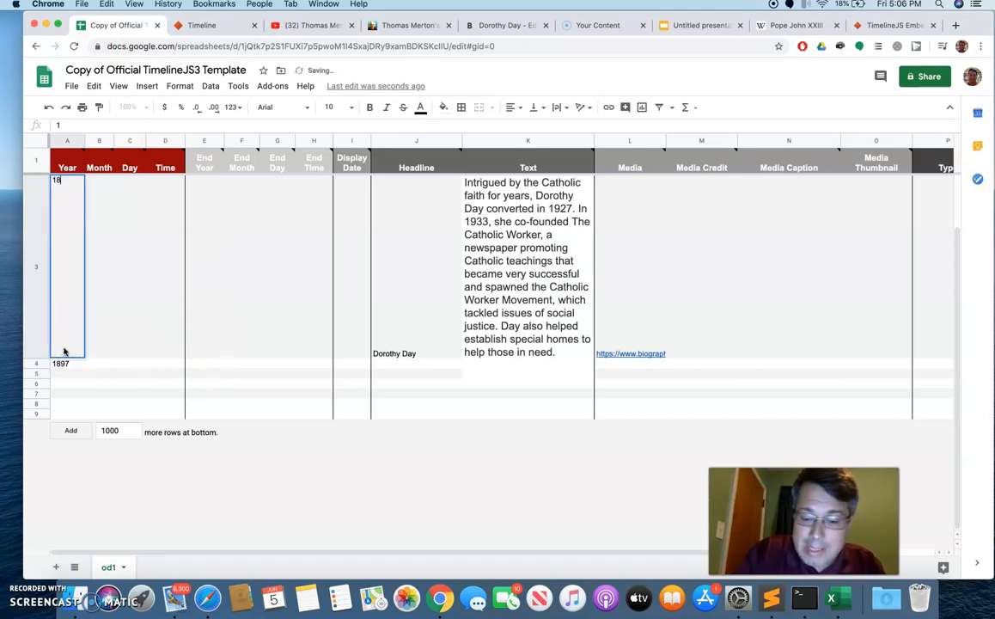
pyautogui.click(197, 345)
pyautogui.write('1980')
pyautogui.click(68, 363)
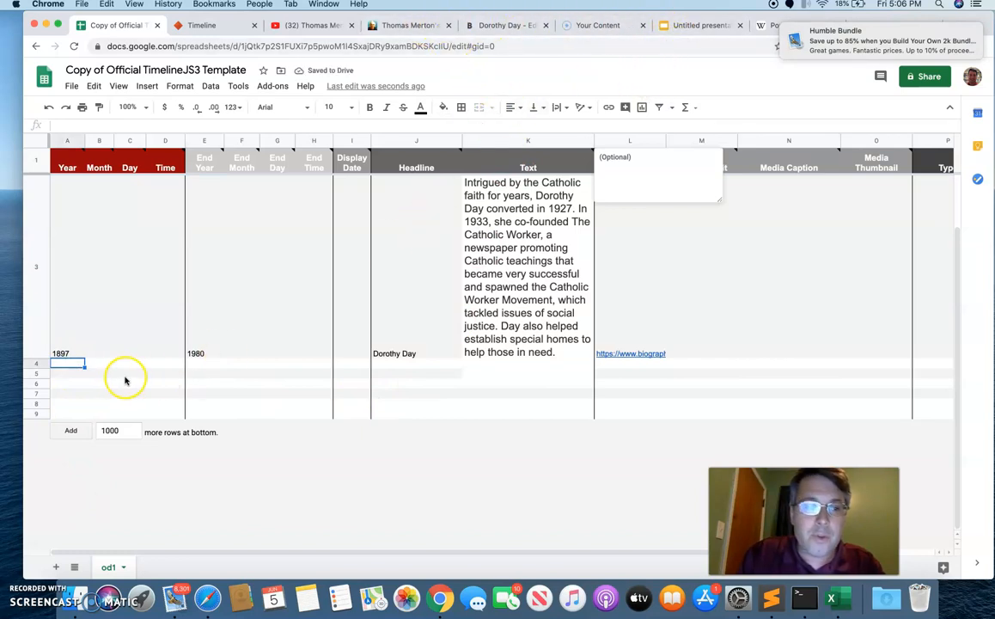
# - Enter "John XXIII" as the headline in row 4
pyautogui.click(413, 363)
pyautogui.write('J')
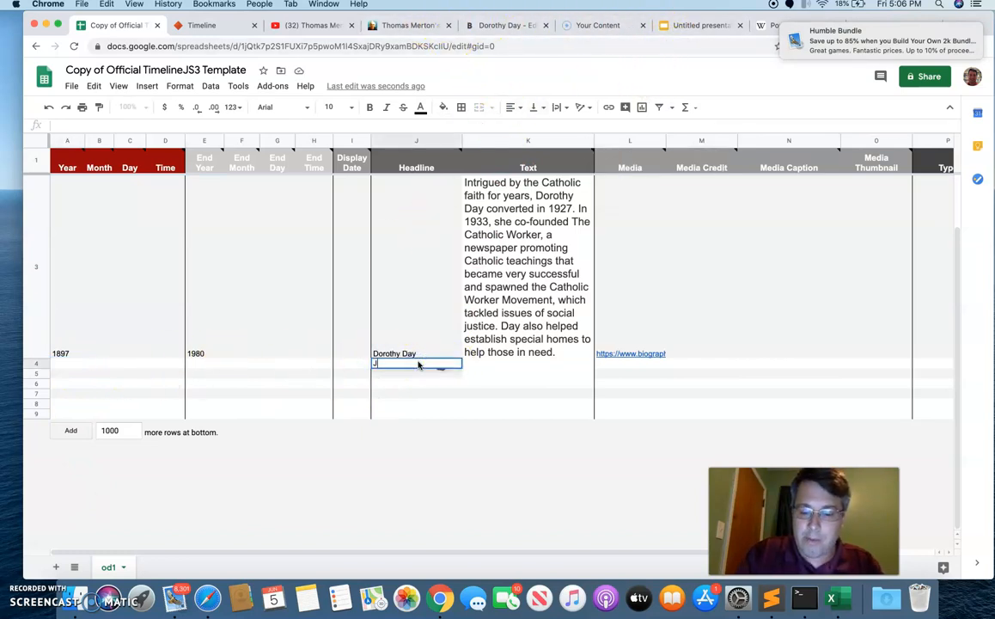
pyautogui.write('ohn XXIII')
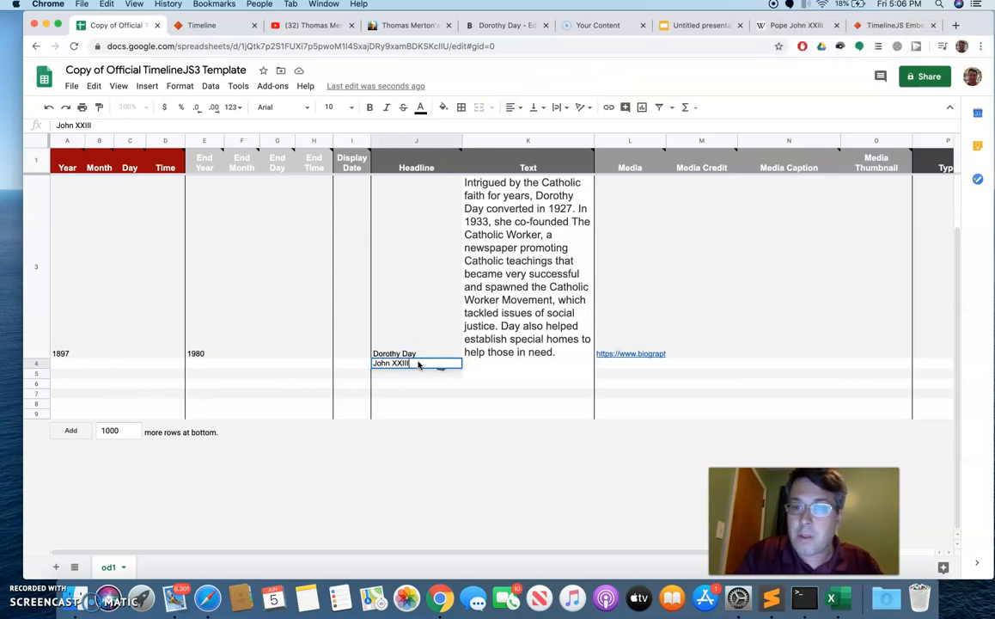
# - Copy the opening paragraph of the Pope John XXIII Wikipedia article into the Text cell of row 4
pyautogui.click(769, 25)
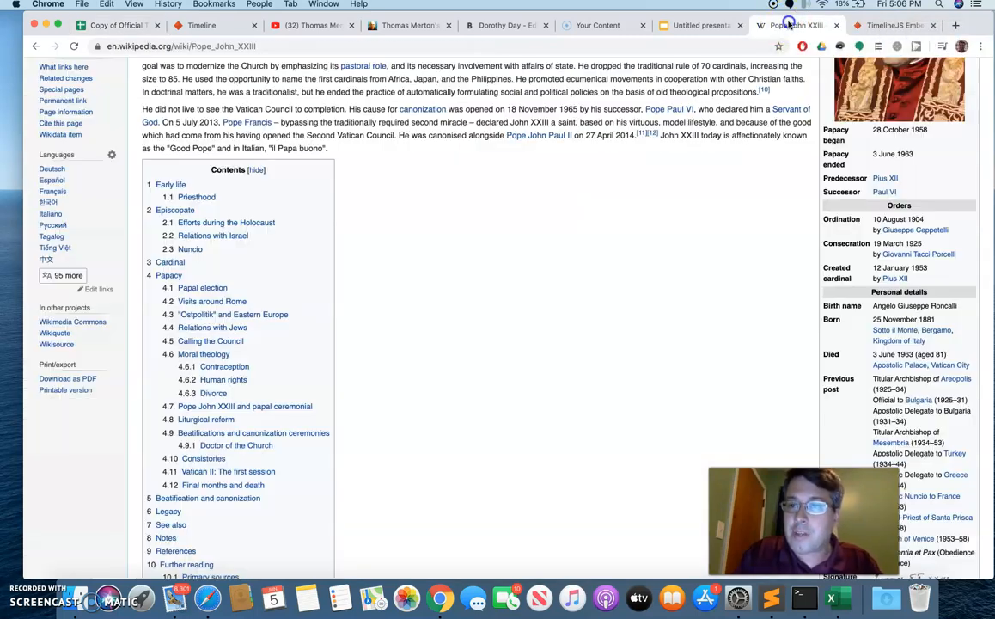
pyautogui.scroll(5, 553, 120)
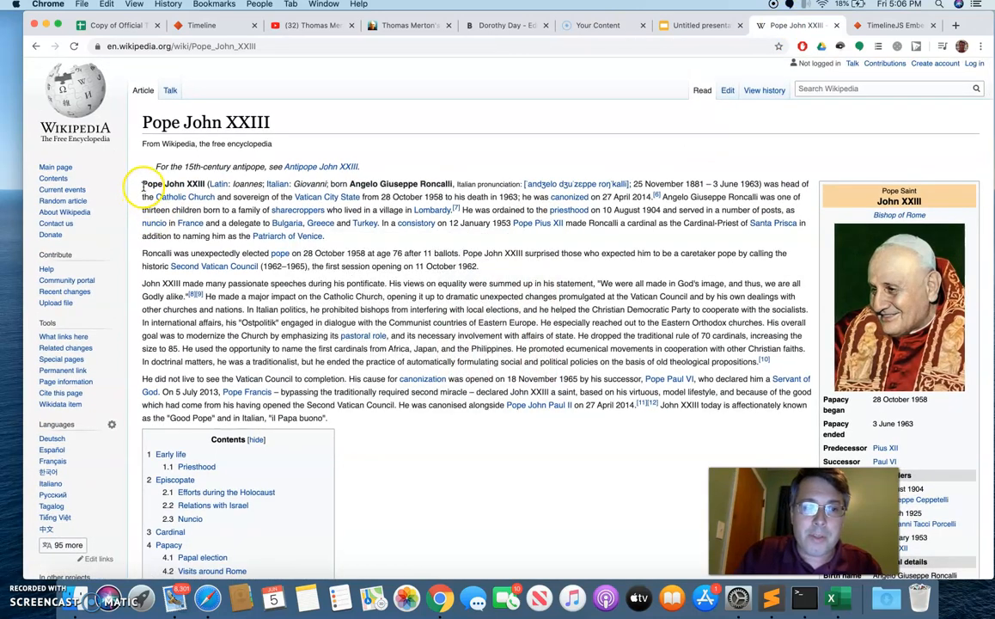
pyautogui.moveTo(142, 186); pyautogui.dragTo(323, 233)
pyautogui.press('super+c')
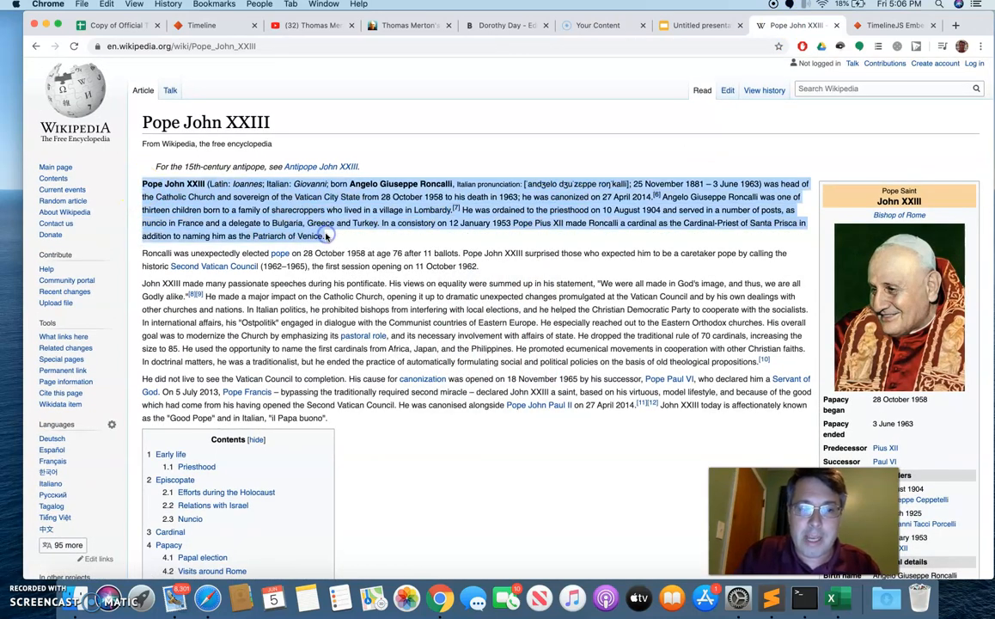
pyautogui.click(128, 26)
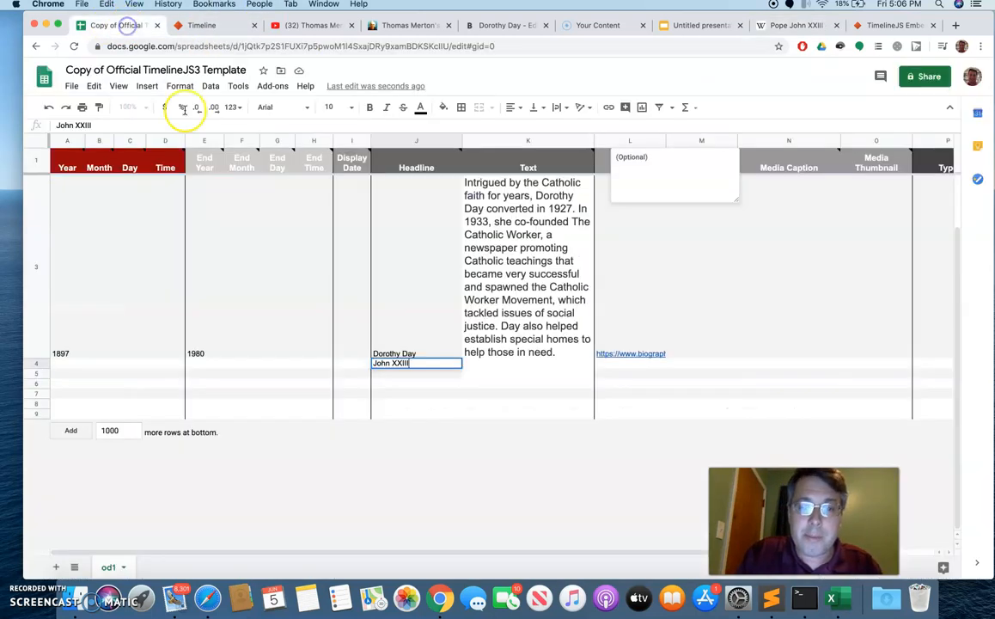
pyautogui.click(503, 362)
pyautogui.press('super+v')
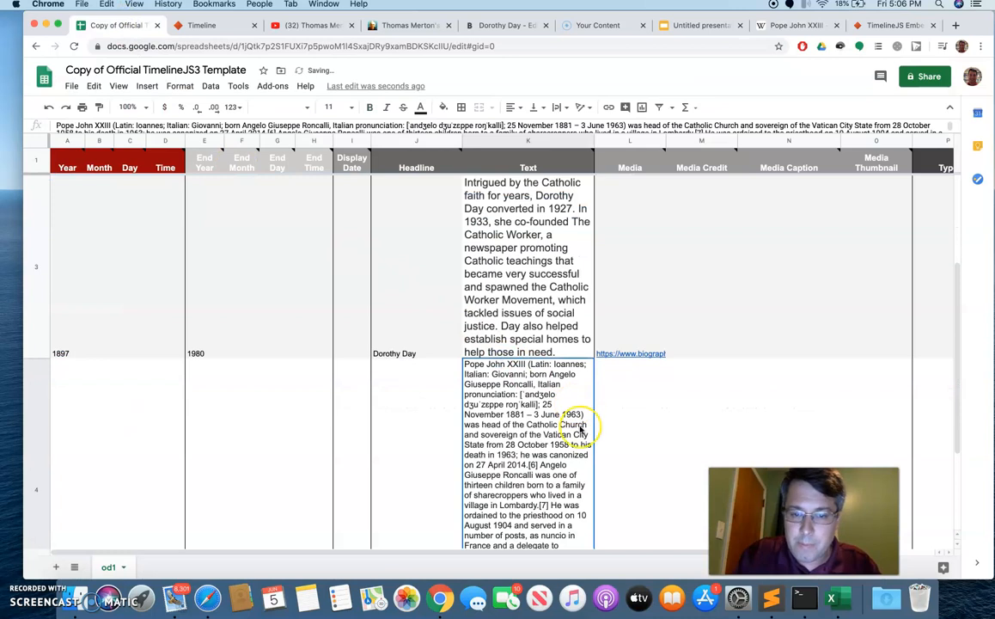
# - Set the John XXIII entry's Year to 1881 and End Year to 1963 in row 4
pyautogui.scroll(4, 581, 430)
pyautogui.scroll(-4, 581, 432)
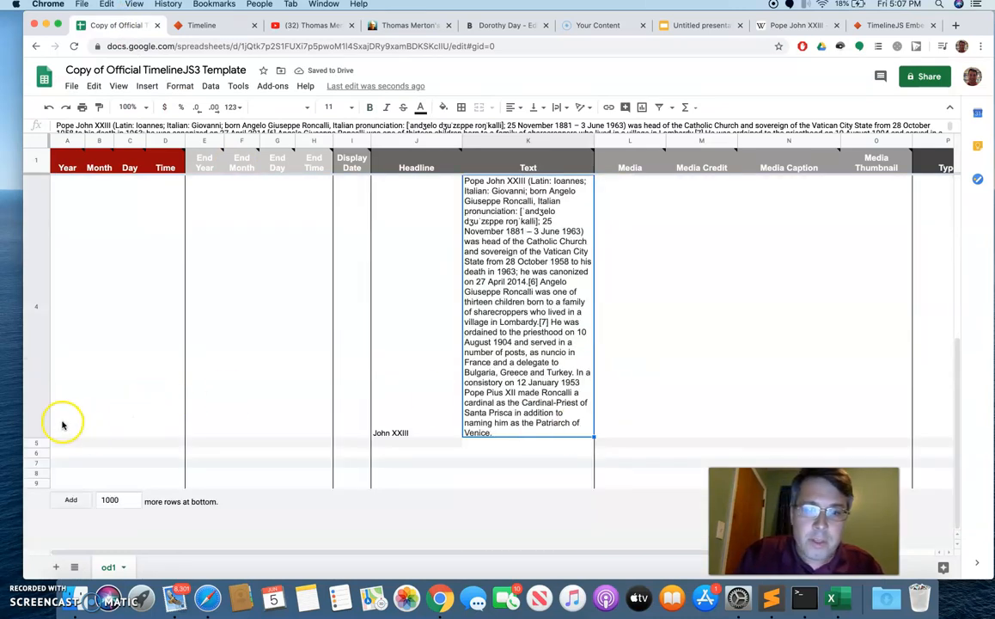
pyautogui.click(60, 387)
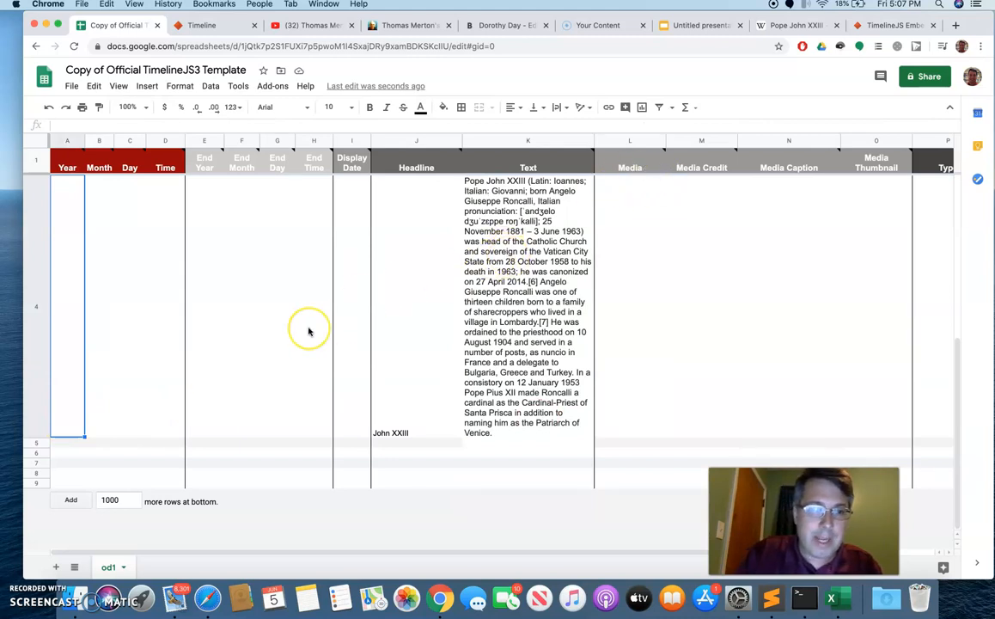
pyautogui.write('1881')
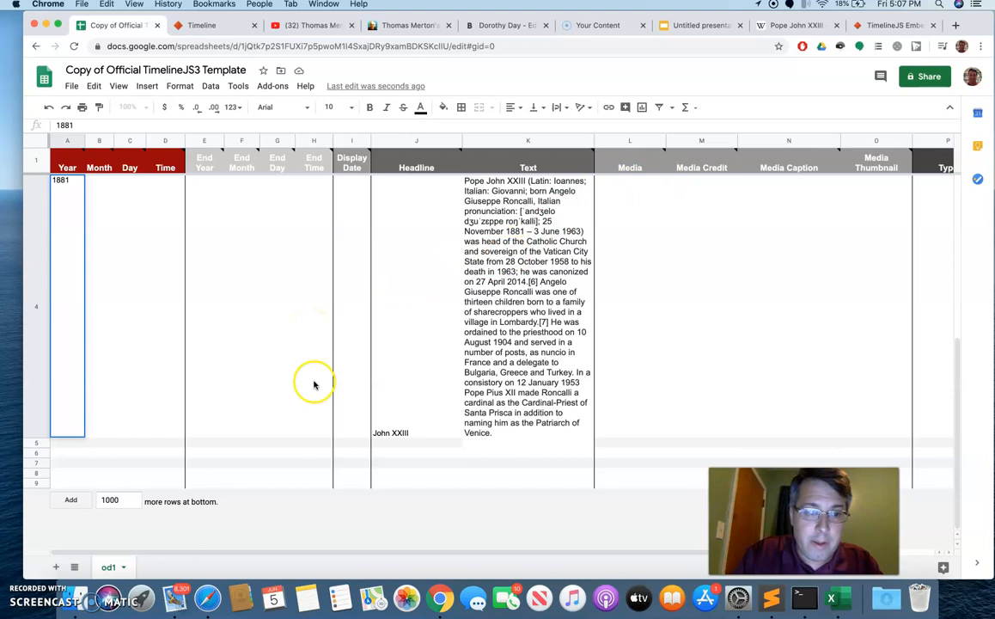
pyautogui.click(199, 422)
pyautogui.write('1963')
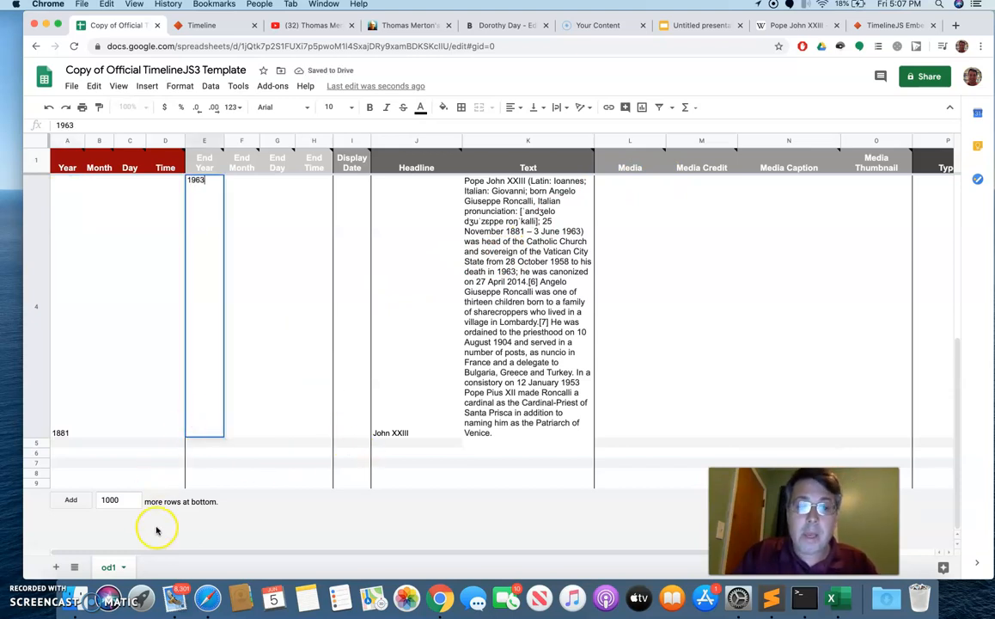
pyautogui.click(190, 450)
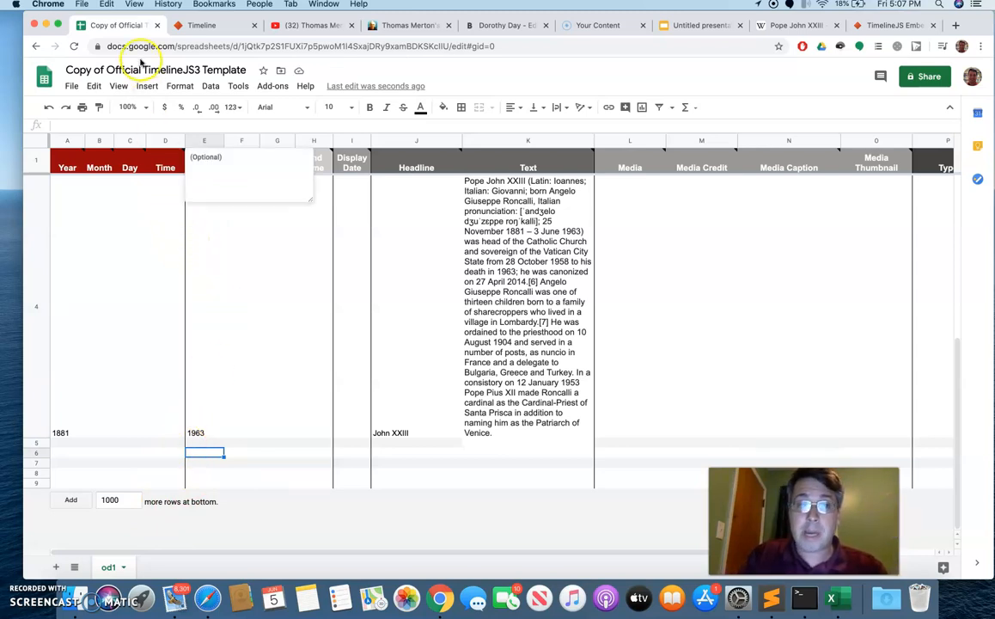
# - Choose the od1 sheet instead of the entire document in the publish-to-the-web settings, and close the dialog
pyautogui.click(72, 90)
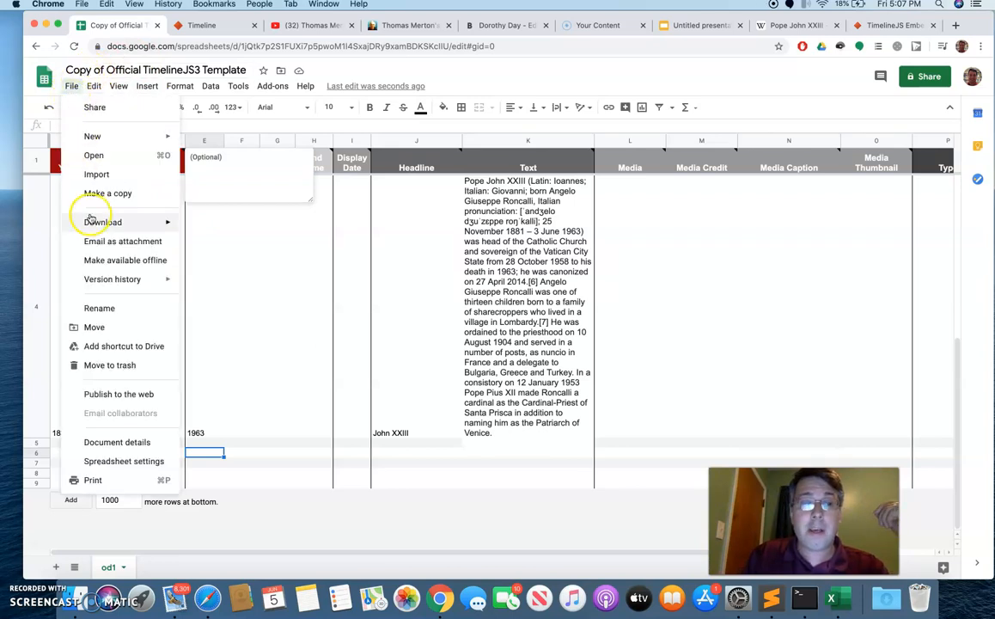
pyautogui.click(100, 394)
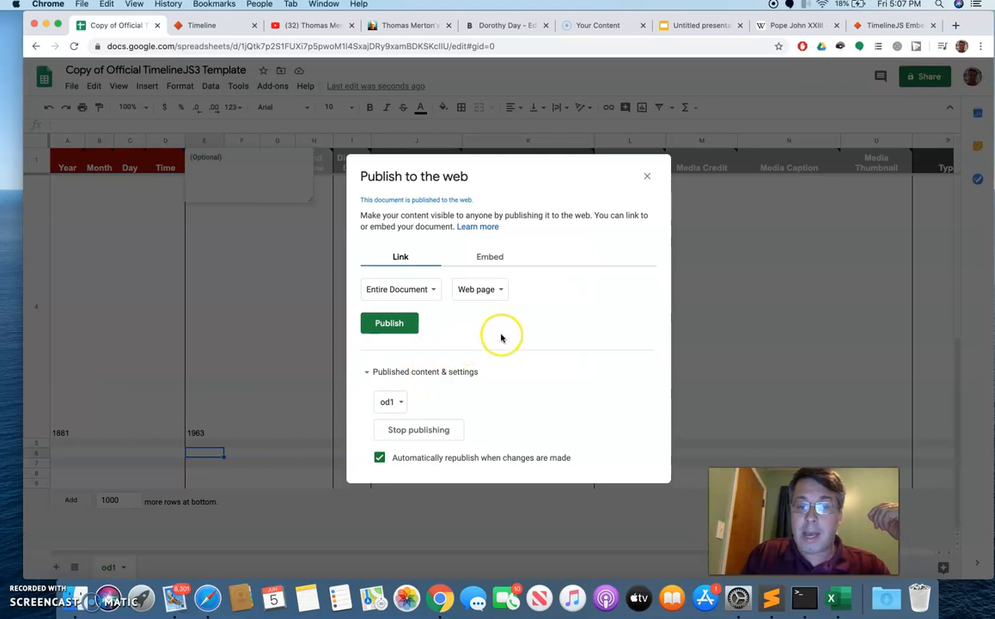
pyautogui.click(432, 291)
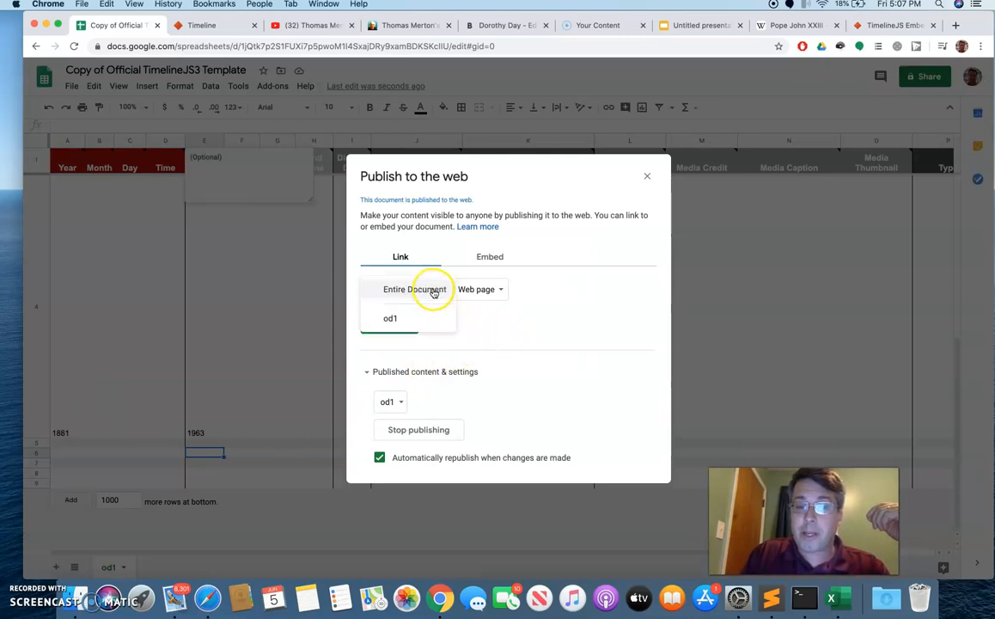
pyautogui.click(520, 350)
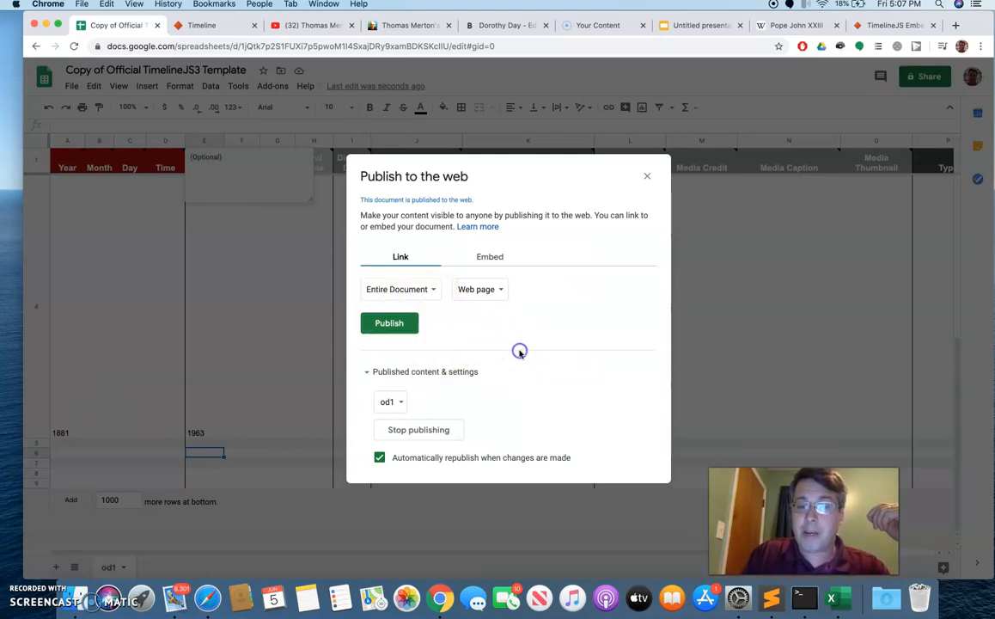
pyautogui.click(434, 292)
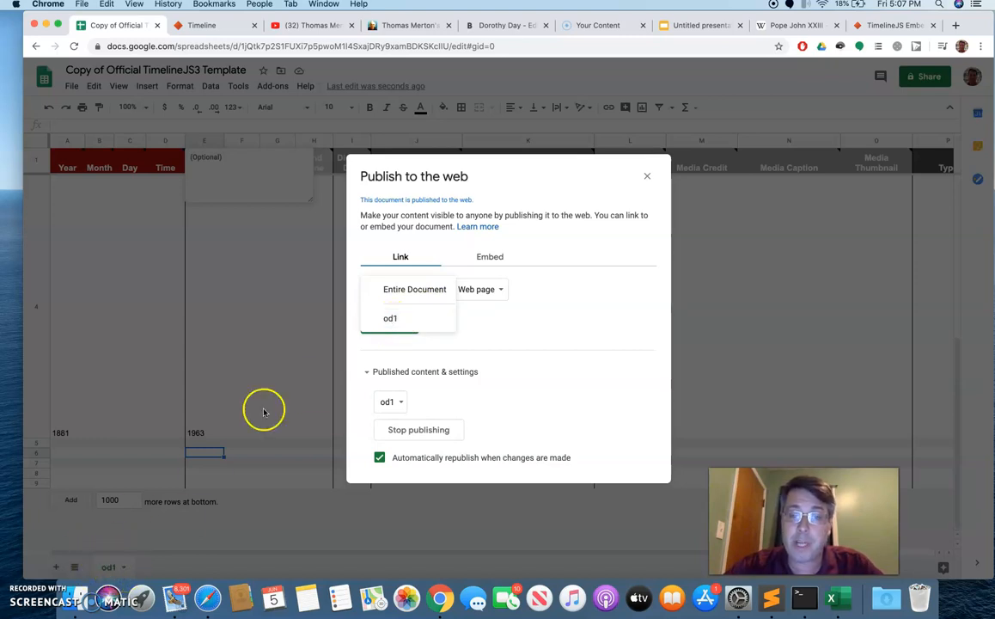
pyautogui.click(391, 320)
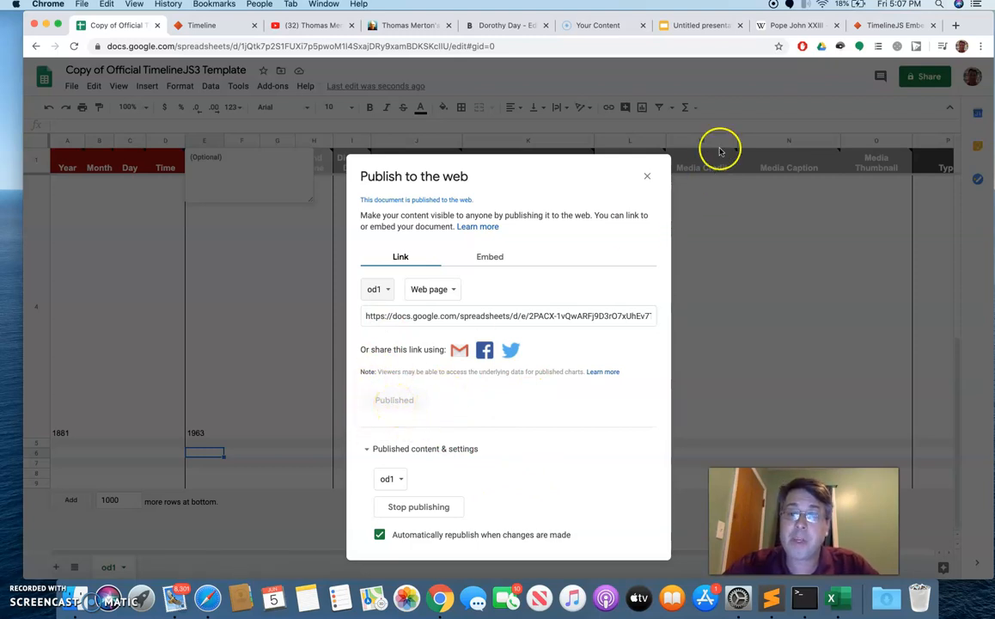
pyautogui.click(648, 179)
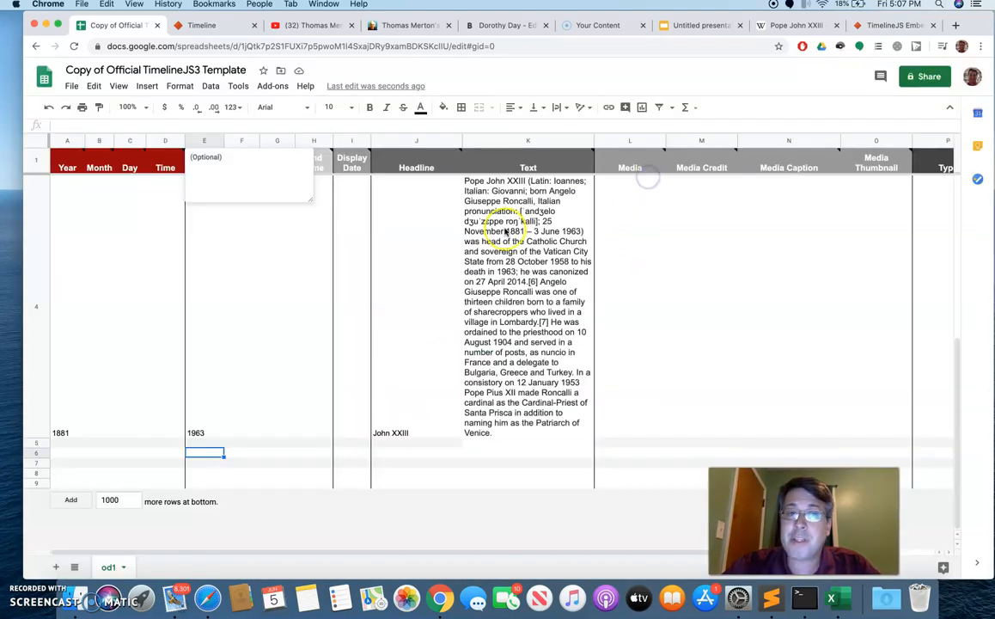
# - Copy the spreadsheet's browser address and paste it over the Google Spreadsheet URL in step 3 of the Timeline page
pyautogui.click(512, 46)
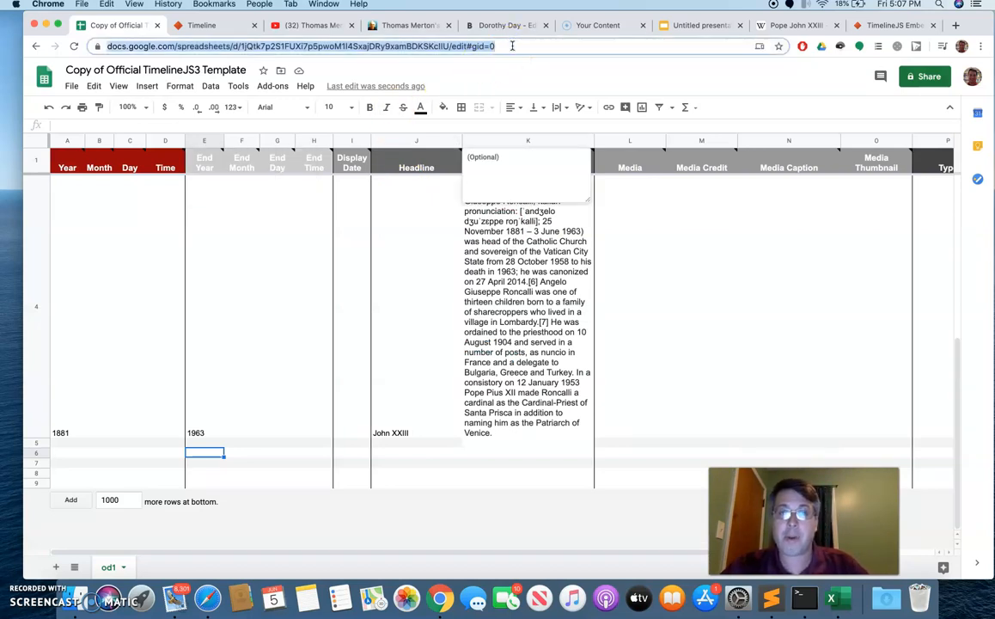
pyautogui.click(204, 25)
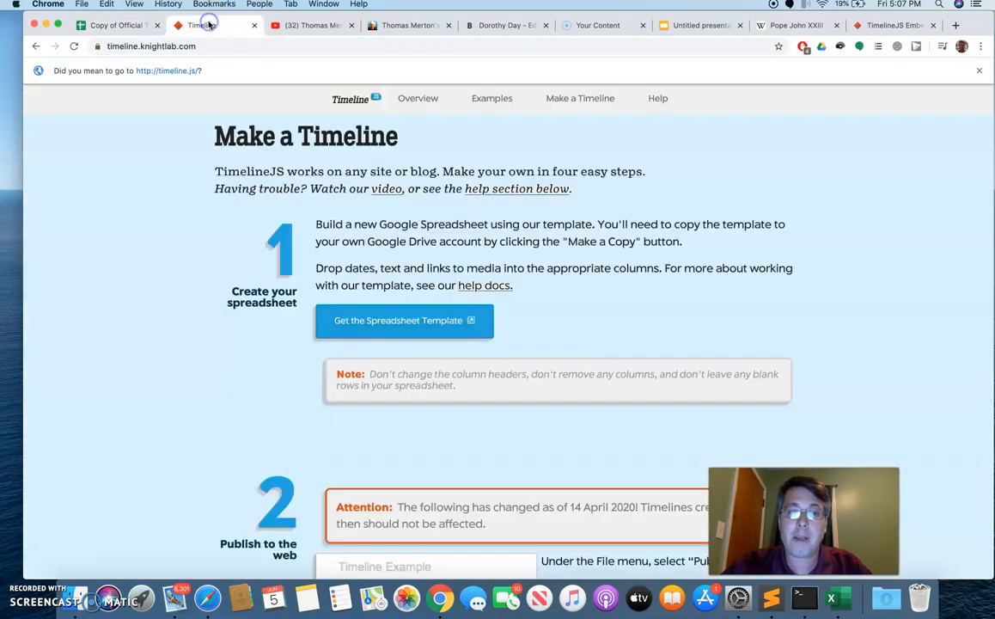
pyautogui.scroll(-15, 204, 380)
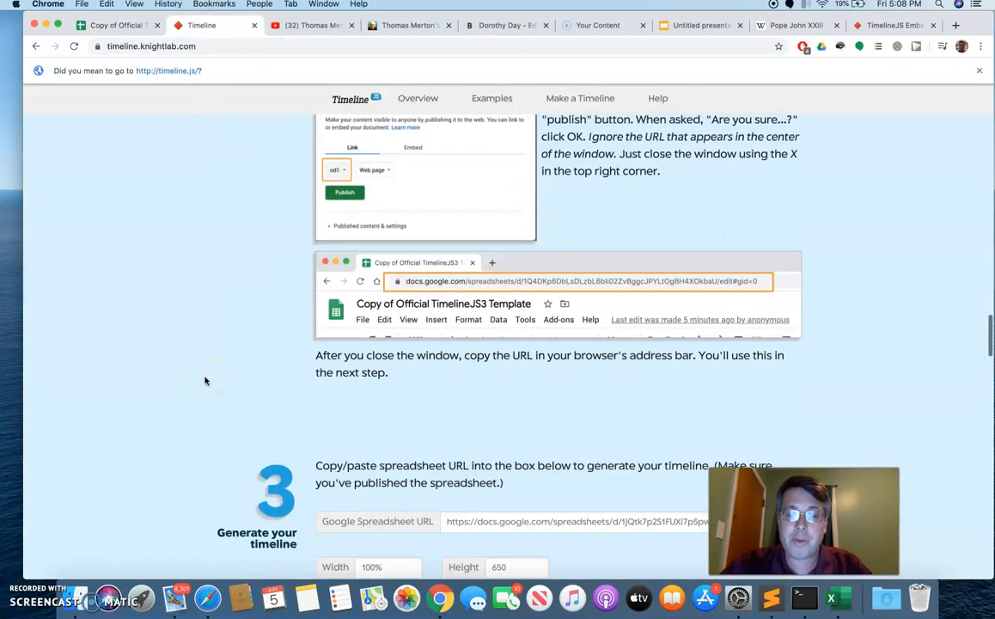
pyautogui.scroll(-3, 204, 380)
pyautogui.tripleClick(494, 272)
pyautogui.press('super+v')
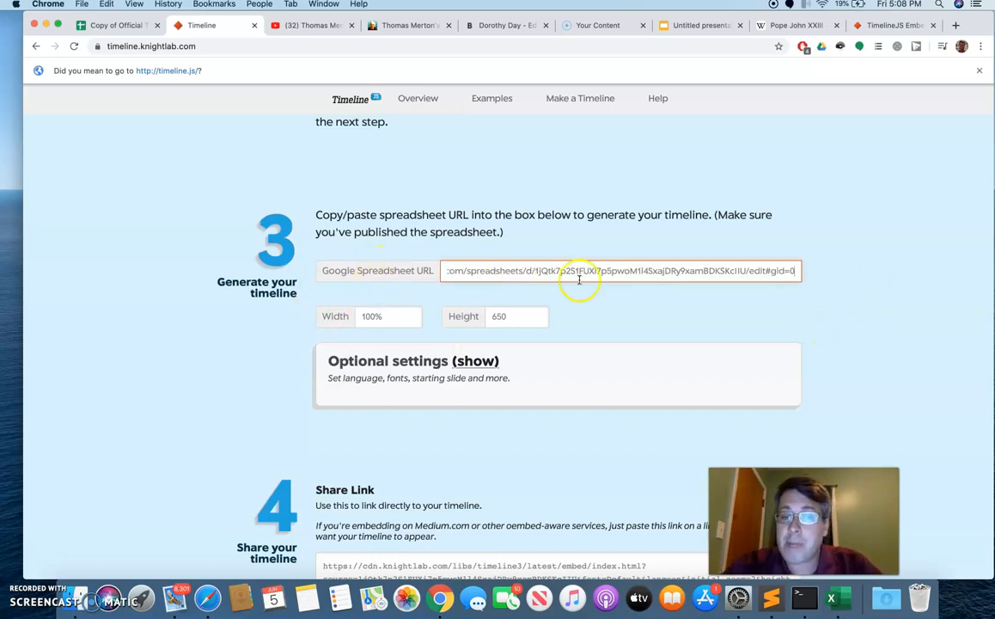
pyautogui.click(840, 340)
# - Review the timeline's generation settings in step 3 and its share link and embed code in step 4
pyautogui.scroll(3, 841, 340)
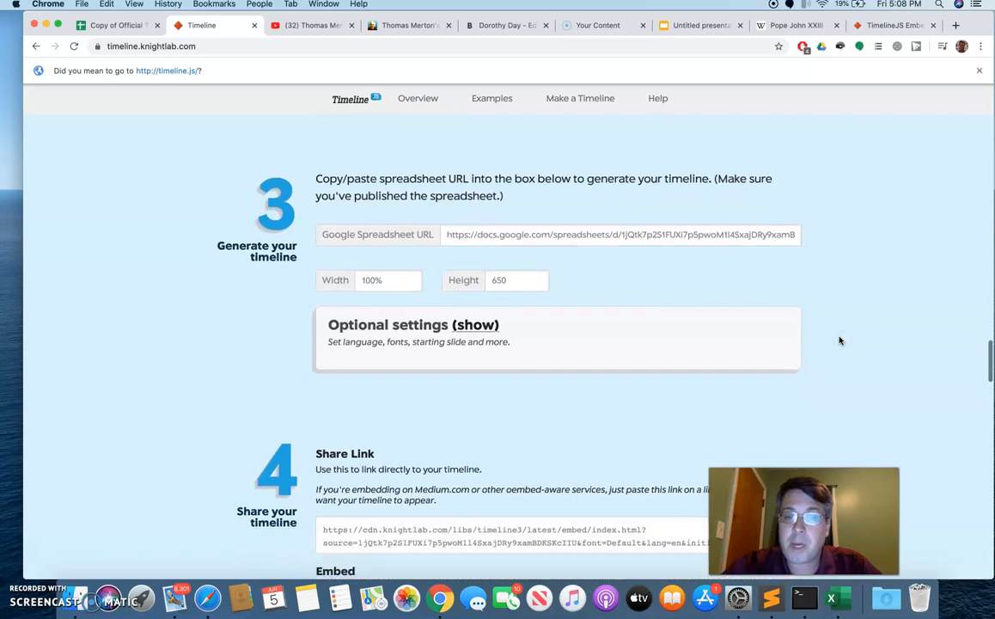
pyautogui.scroll(2, 840, 340)
pyautogui.scroll(-1, 841, 340)
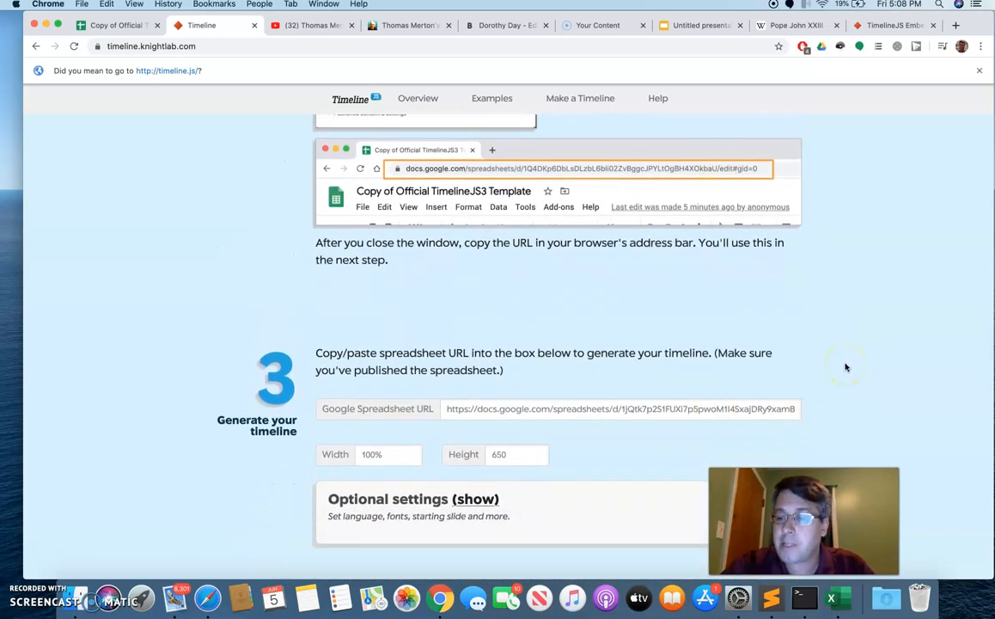
pyautogui.scroll(-3, 845, 367)
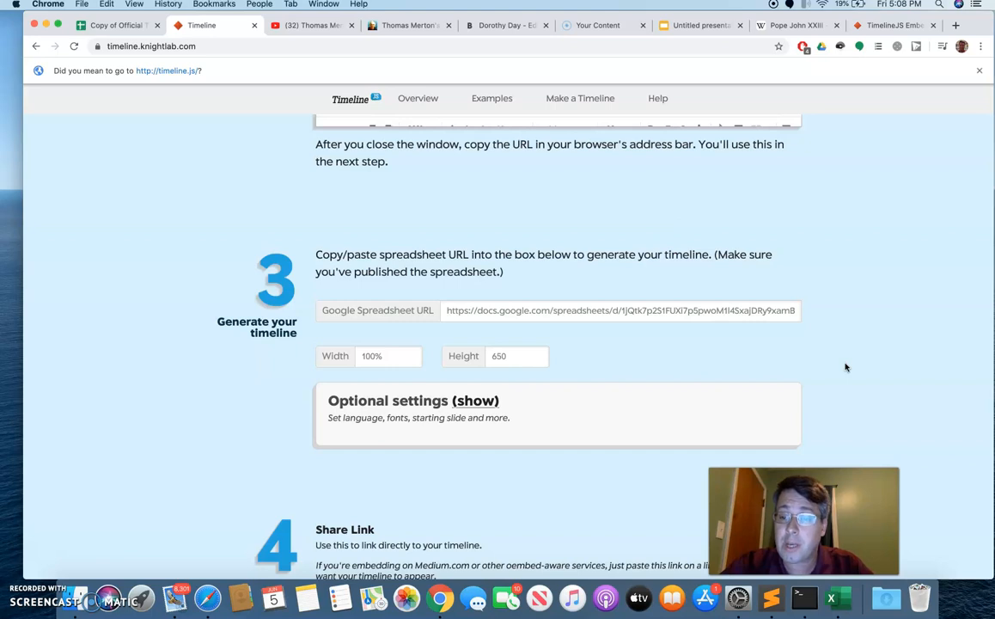
pyautogui.scroll(-7, 845, 367)
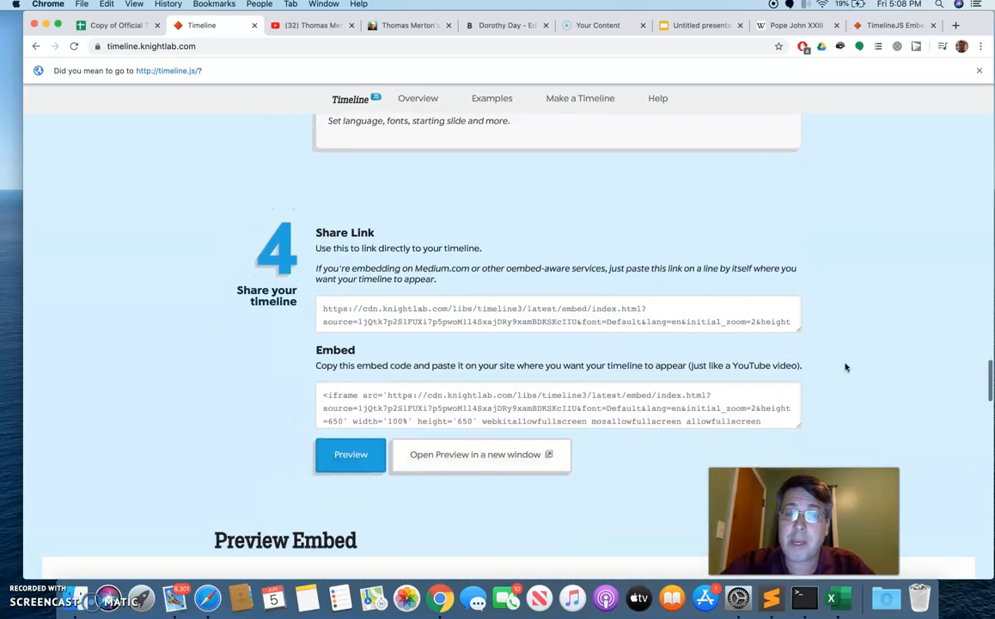
pyautogui.scroll(2, 845, 367)
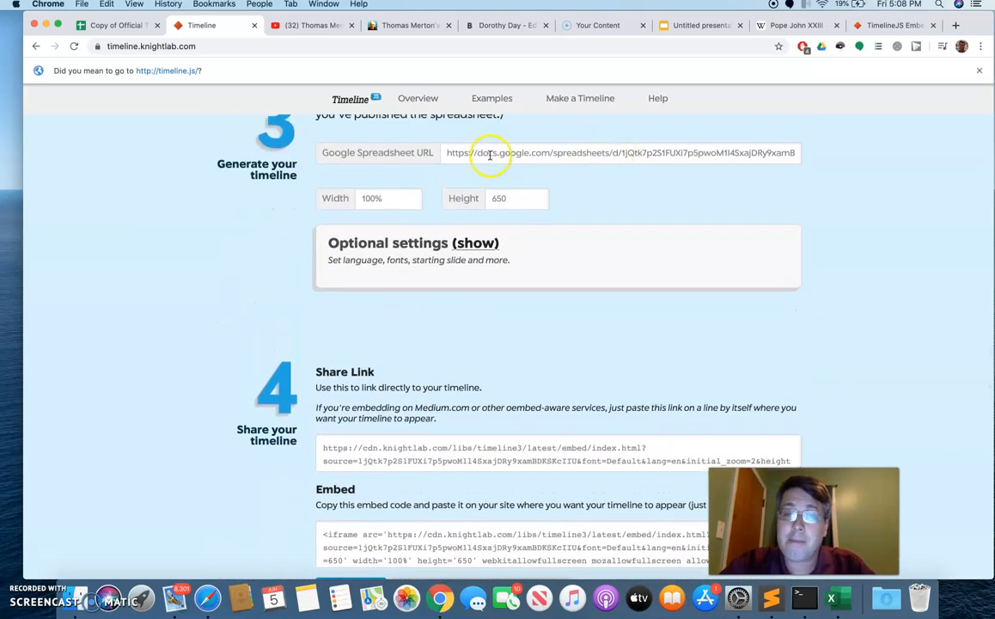
pyautogui.scroll(-5, 919, 279)
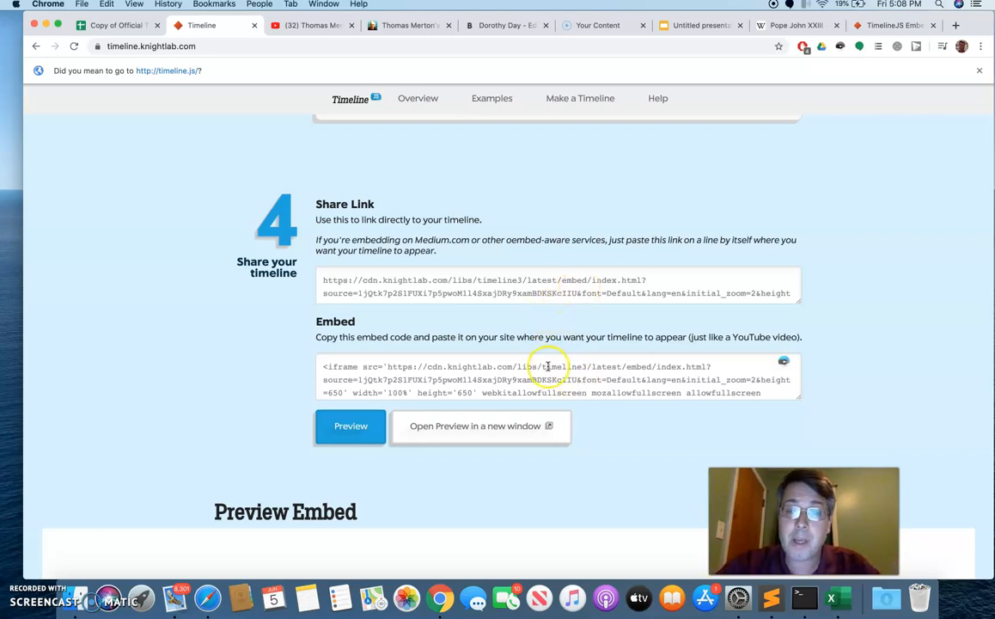
pyautogui.scroll(-1, 548, 367)
pyautogui.scroll(-3, 226, 416)
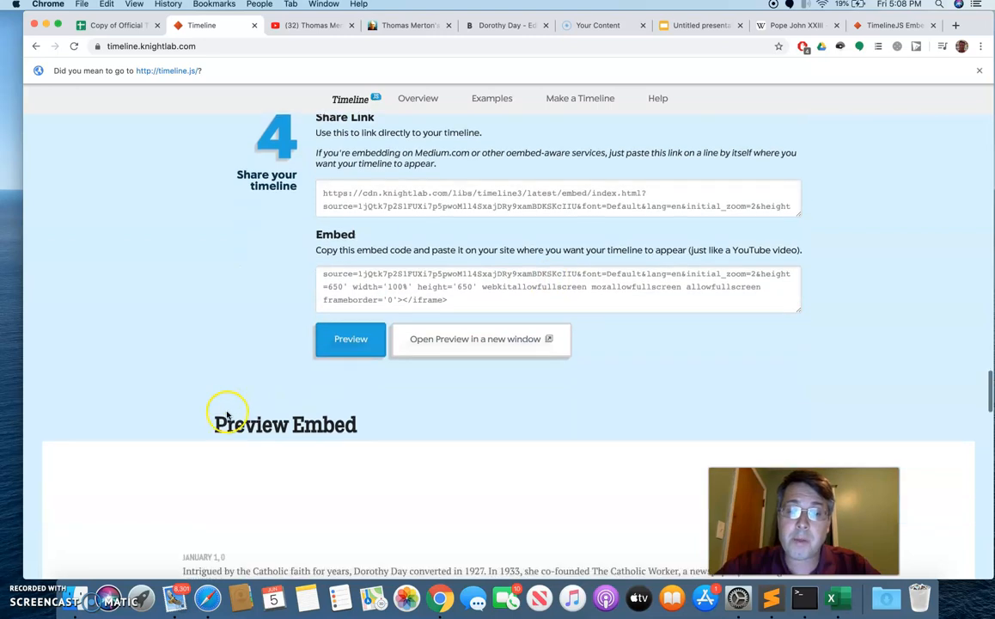
# - Preview the timeline and page forward through the Dorothy Day and Thomas Merton slides, then back to John XXIII
pyautogui.click(351, 341)
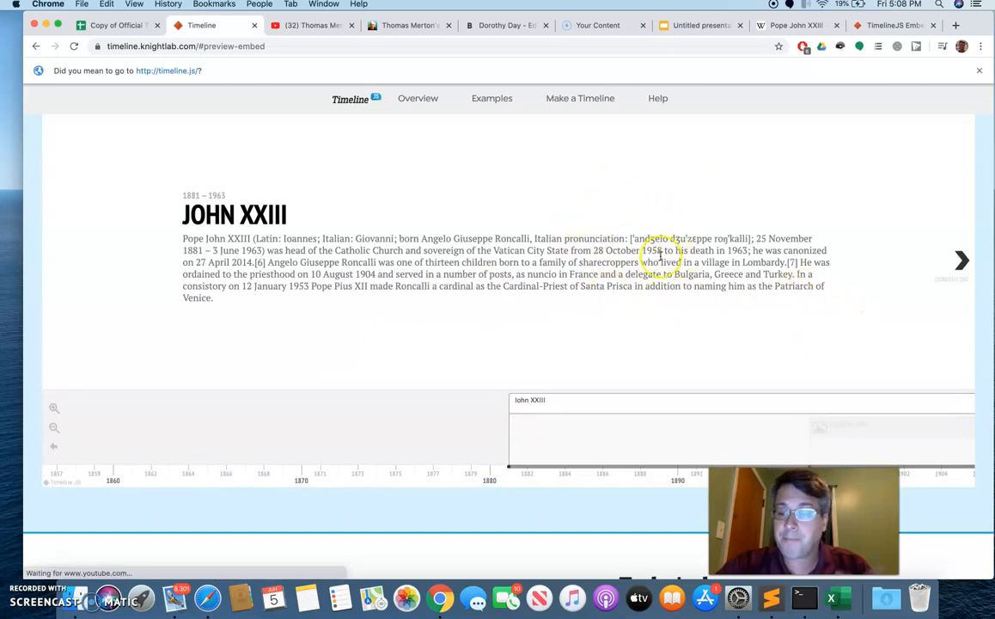
pyautogui.click(965, 262)
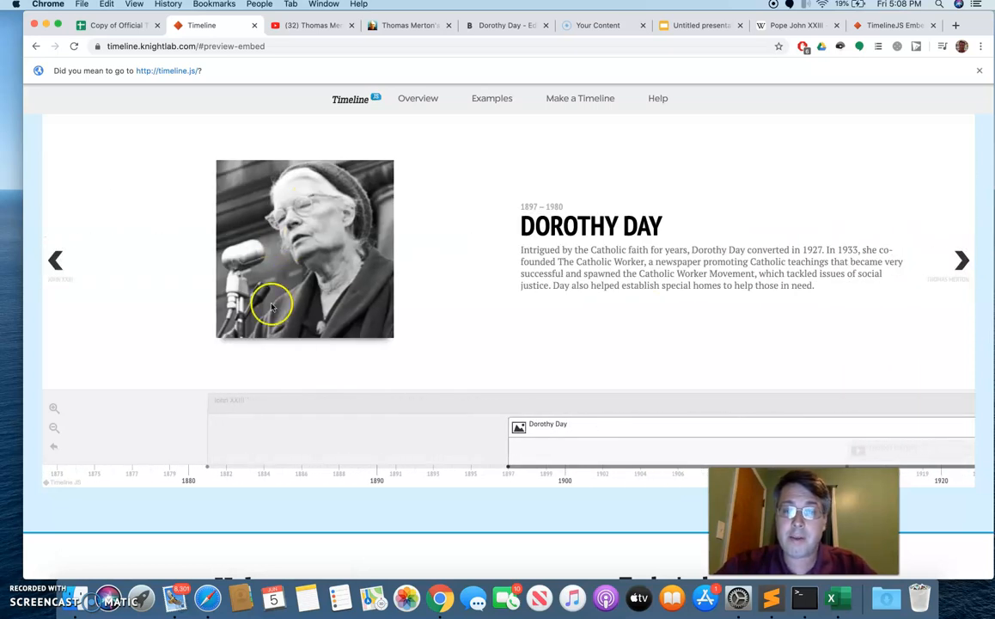
pyautogui.click(962, 262)
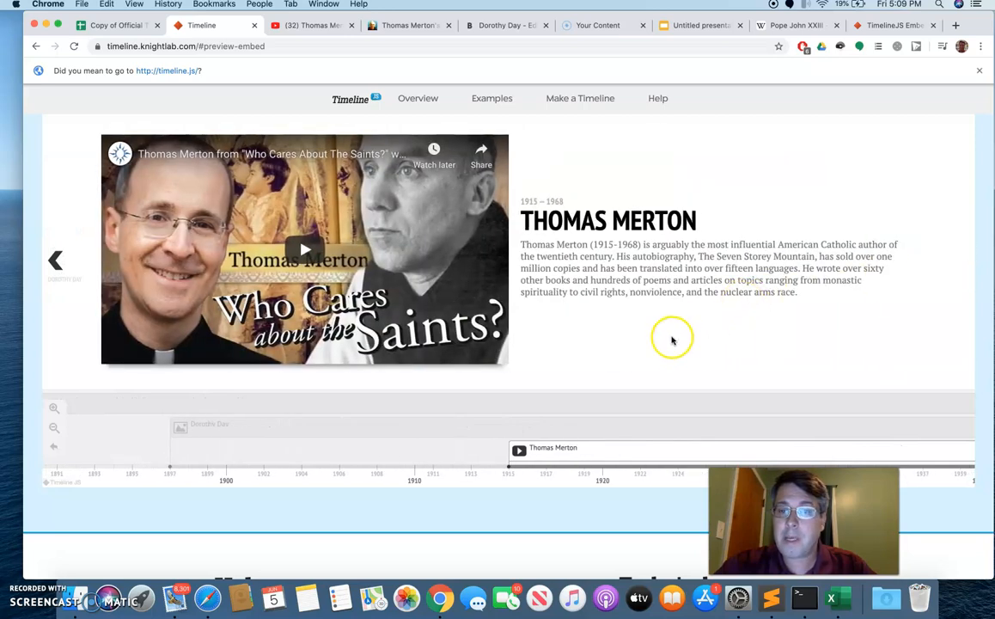
pyautogui.click(54, 260)
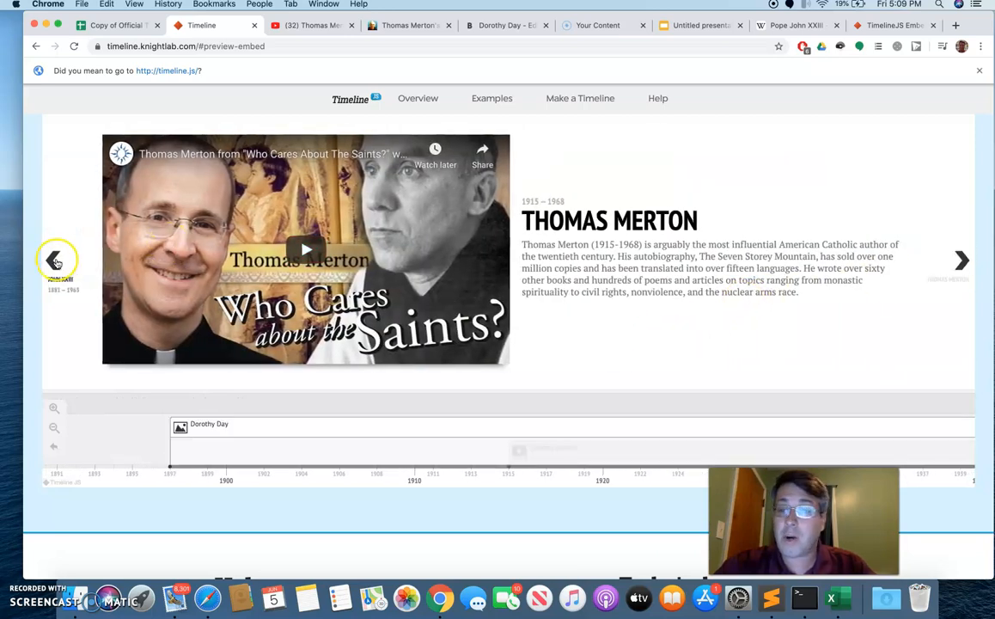
pyautogui.click(55, 262)
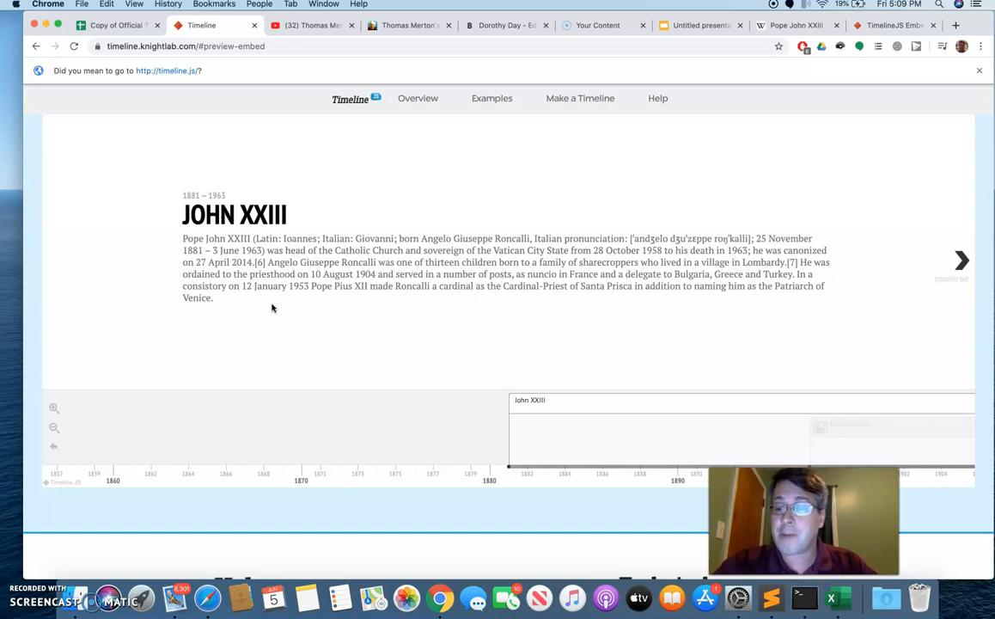
# - Select John XXIII's Media cell in row 4 of the spreadsheet and open the Saint John XXIII video from Loyola Productions' YouTube uploads
pyautogui.click(120, 28)
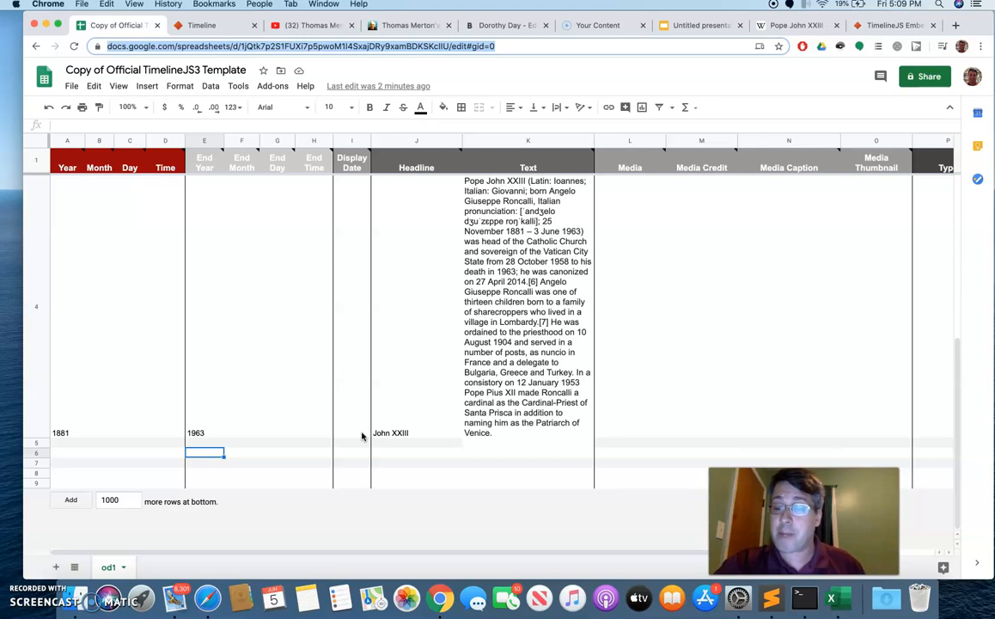
pyautogui.click(631, 375)
pyautogui.click(309, 25)
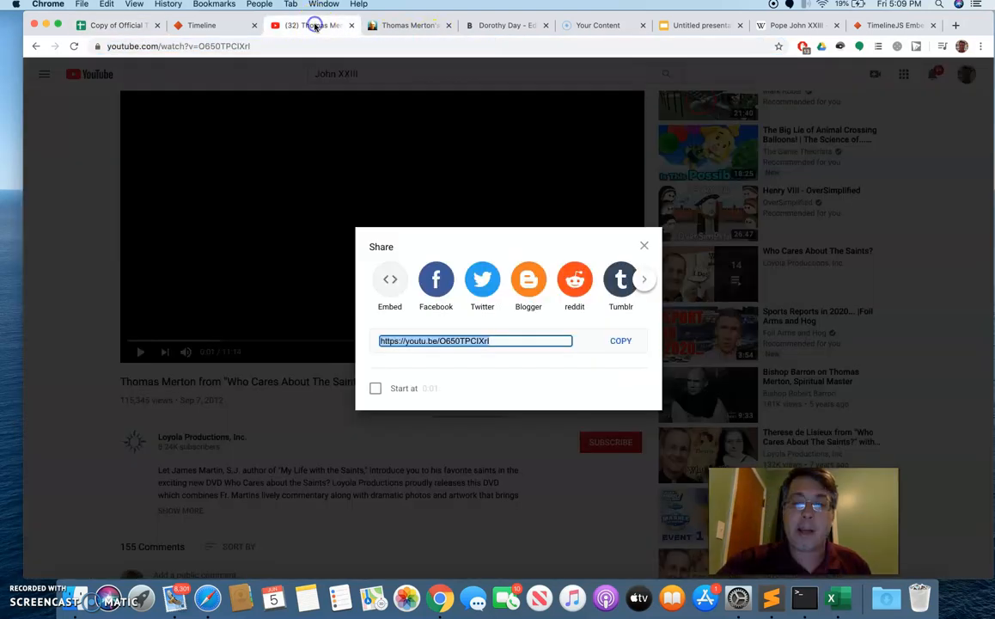
pyautogui.click(37, 46)
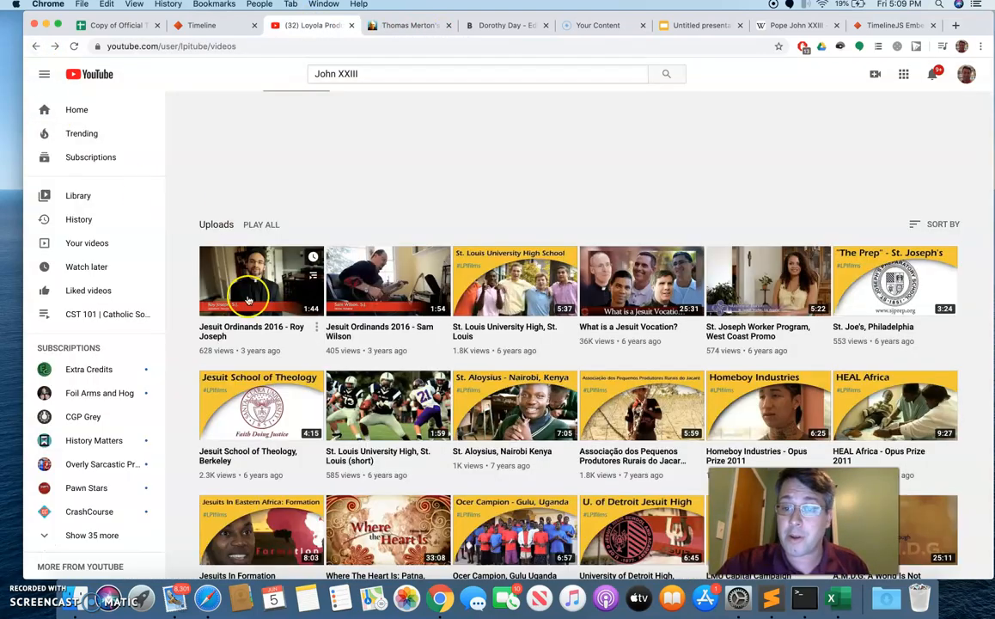
pyautogui.scroll(-8, 258, 275)
pyautogui.scroll(-10, 248, 300)
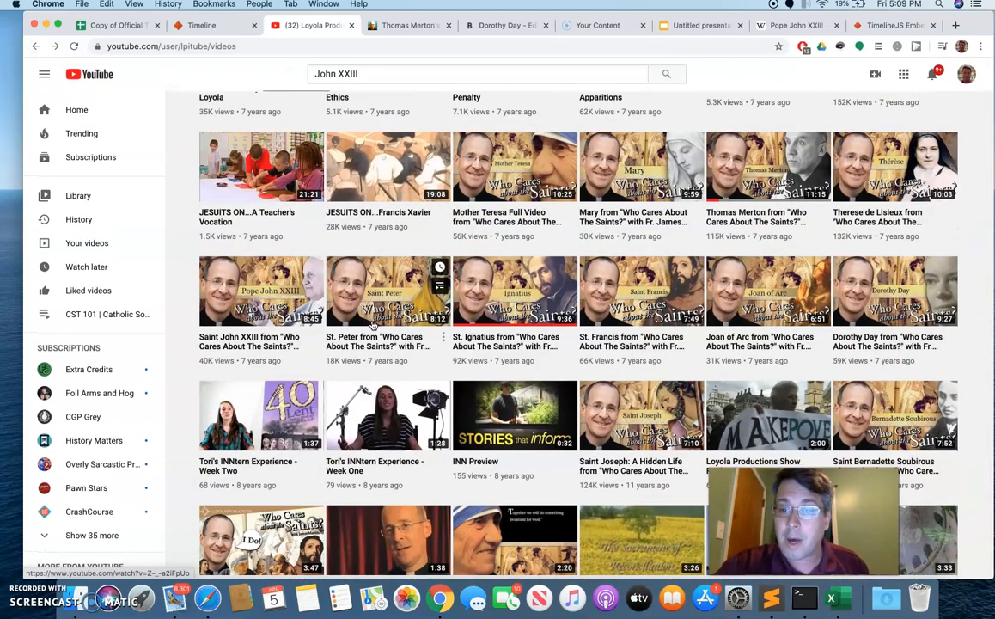
pyautogui.click(231, 348)
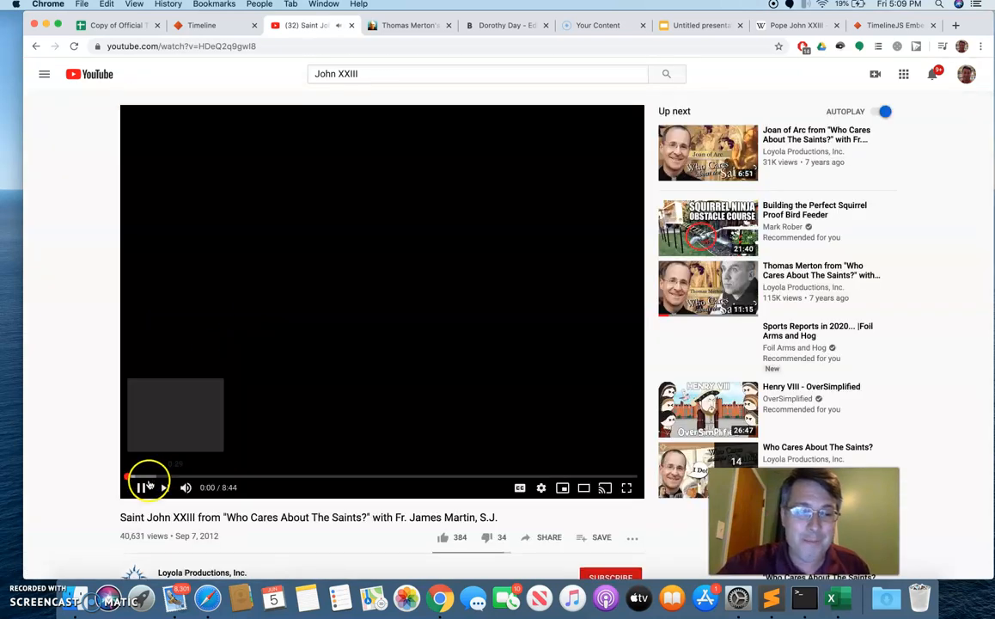
# - Pause the Saint John XXIII video and copy its share link
pyautogui.click(140, 487)
pyautogui.click(539, 540)
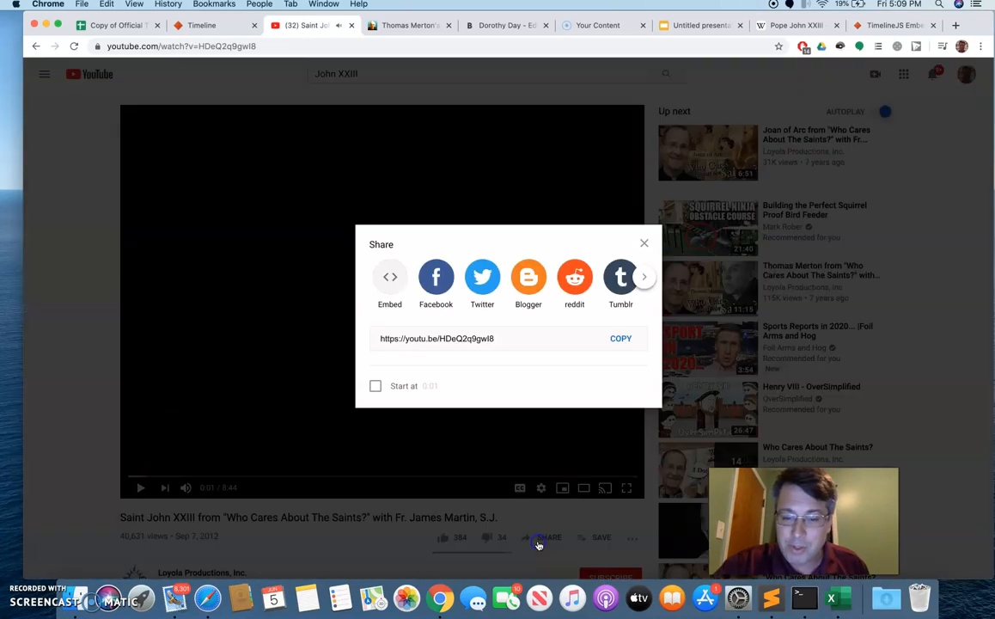
pyautogui.click(621, 340)
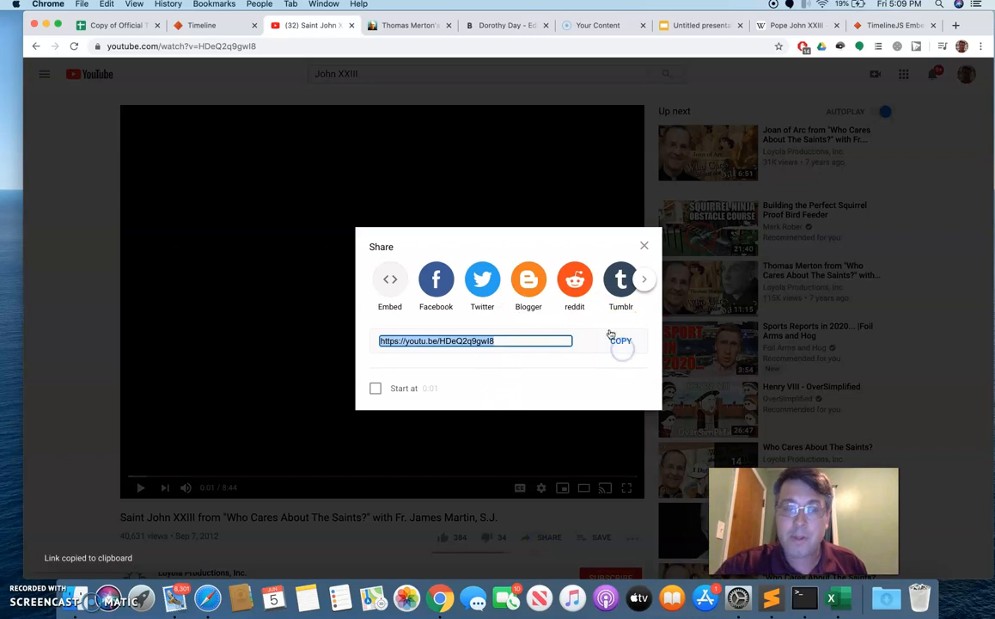
# - Paste the copied Saint John XXIII video link into John XXIII's Media cell in row 4 of the timeline spreadsheet
pyautogui.click(120, 26)
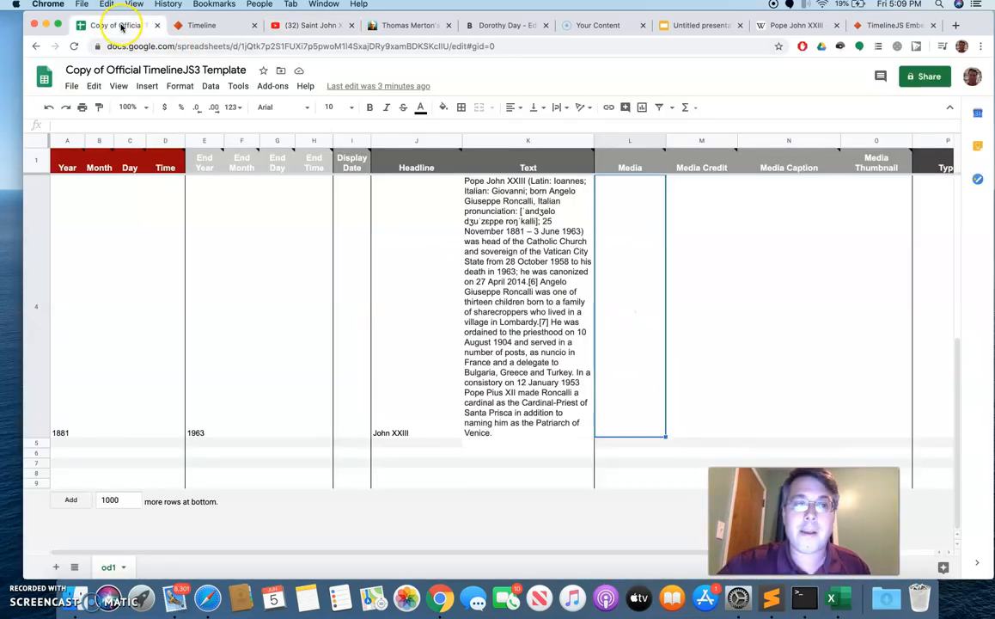
pyautogui.click(624, 391)
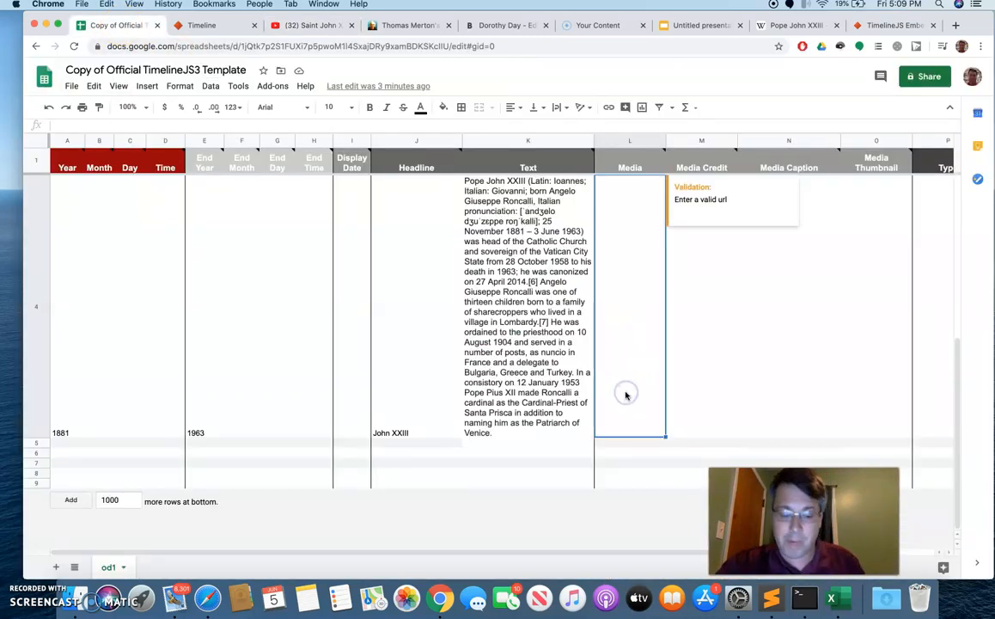
pyautogui.hotkey('ctrl', 'v')
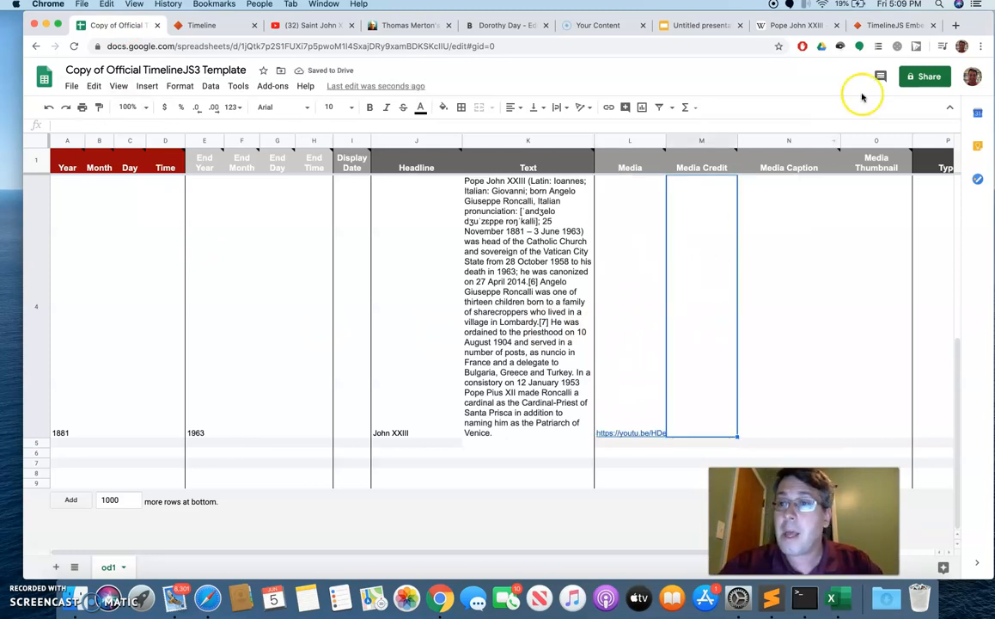
# - Reload the published timeline preview and page forward from John XXIII through Dorothy Day to Thomas Merton
pyautogui.click(887, 25)
pyautogui.scroll(1, 698, 143)
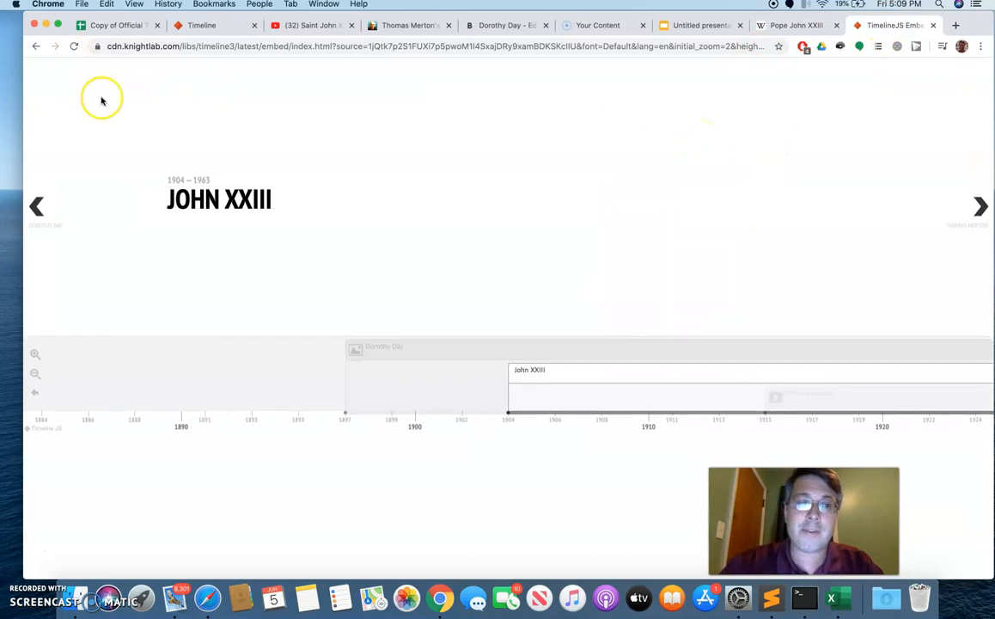
pyautogui.click(74, 47)
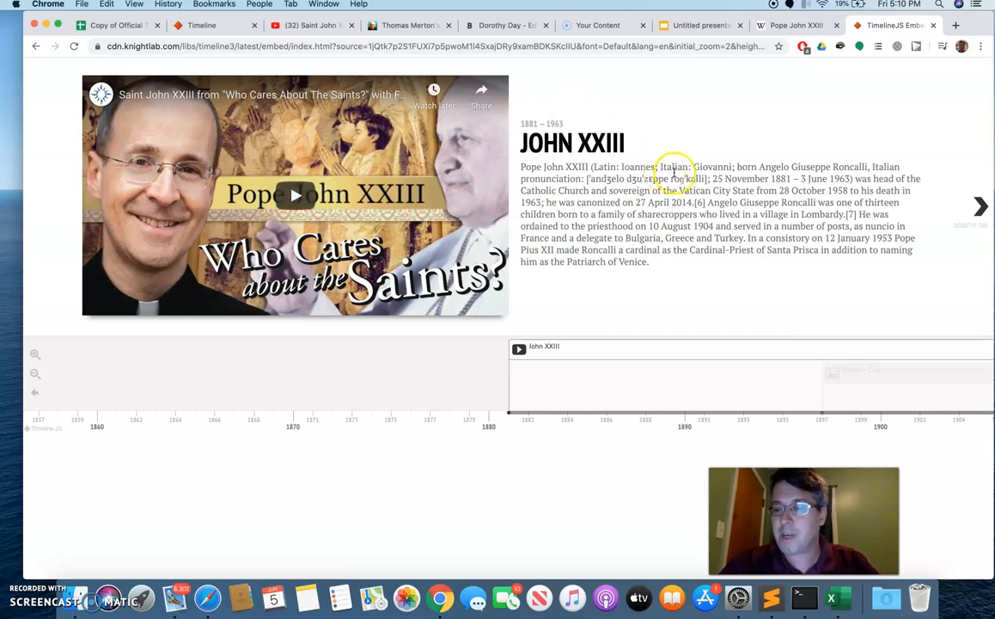
pyautogui.click(982, 207)
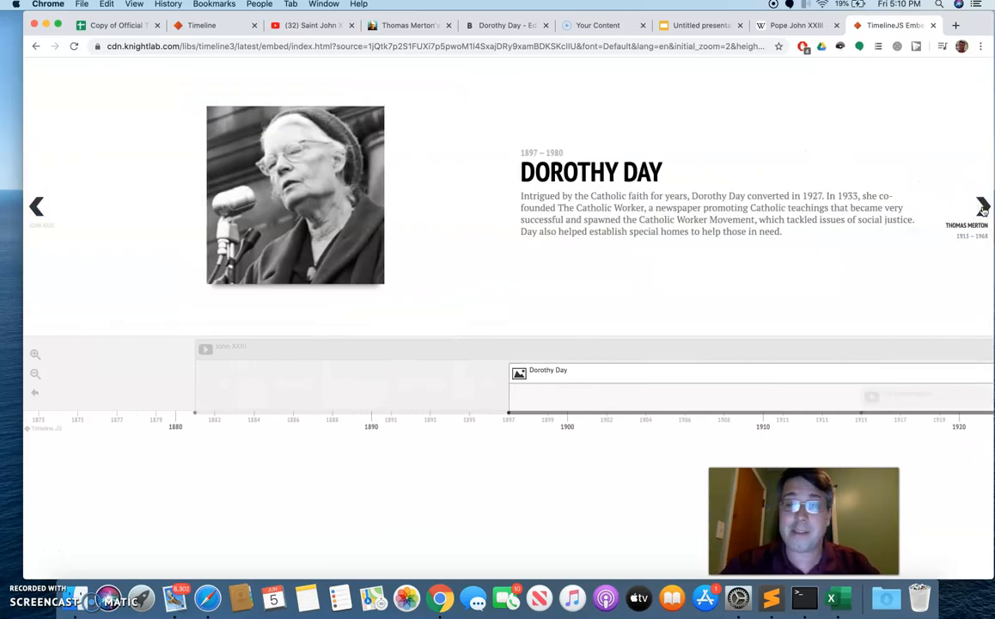
pyautogui.click(982, 209)
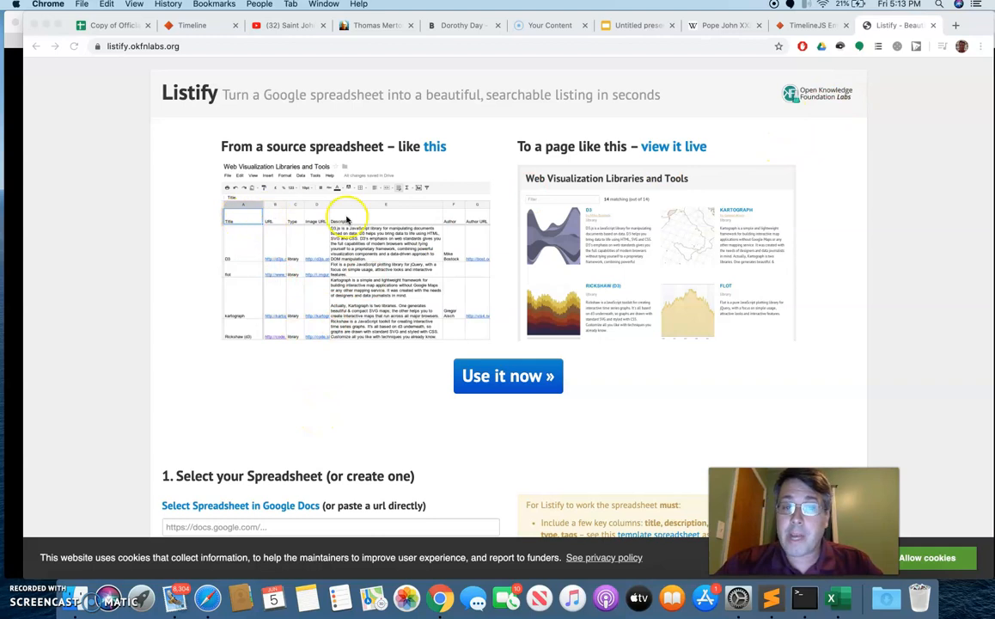
# - Review Listify's spreadsheet requirements and its select, preview and embed sections
pyautogui.scroll(-2, 311, 394)
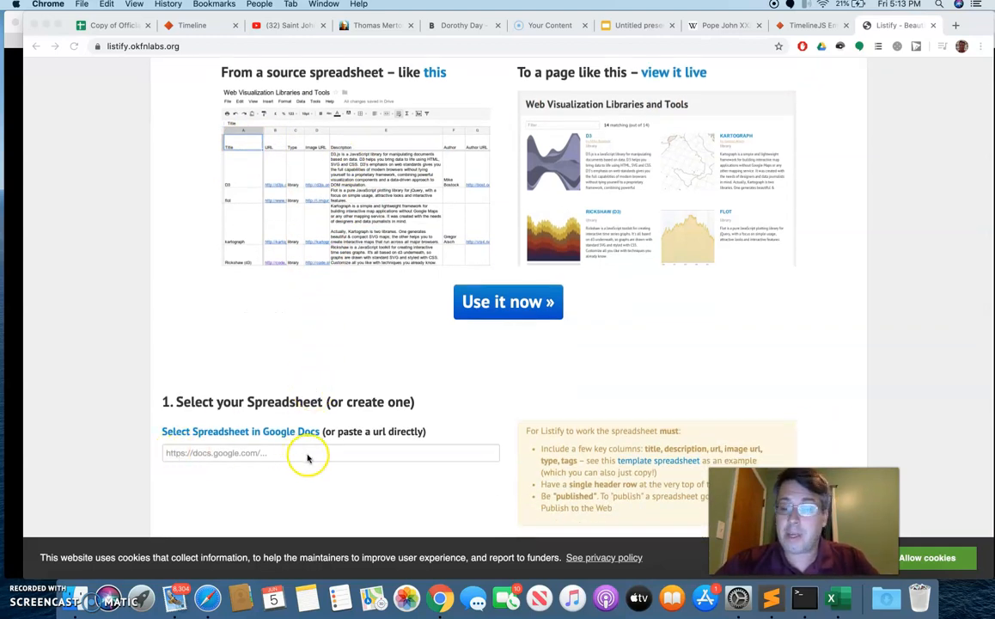
pyautogui.scroll(-2, 290, 482)
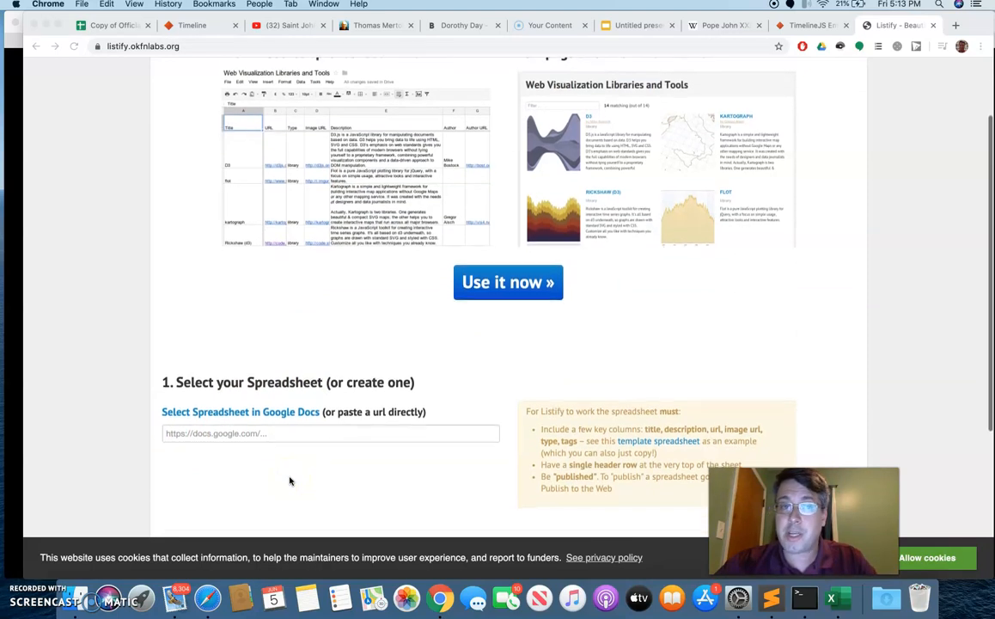
pyautogui.scroll(-3, 290, 482)
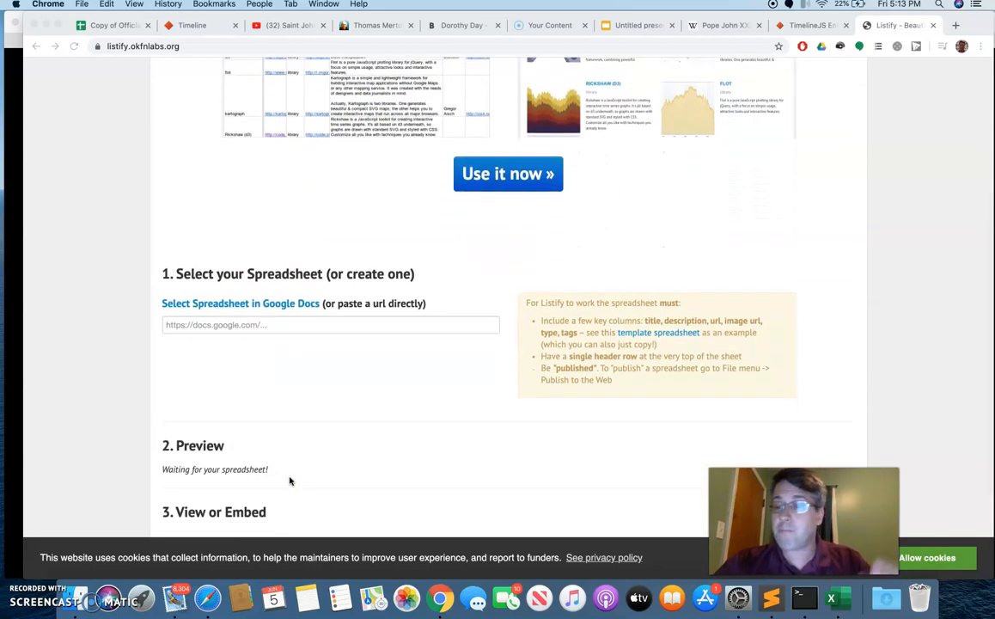
pyautogui.scroll(6, 289, 481)
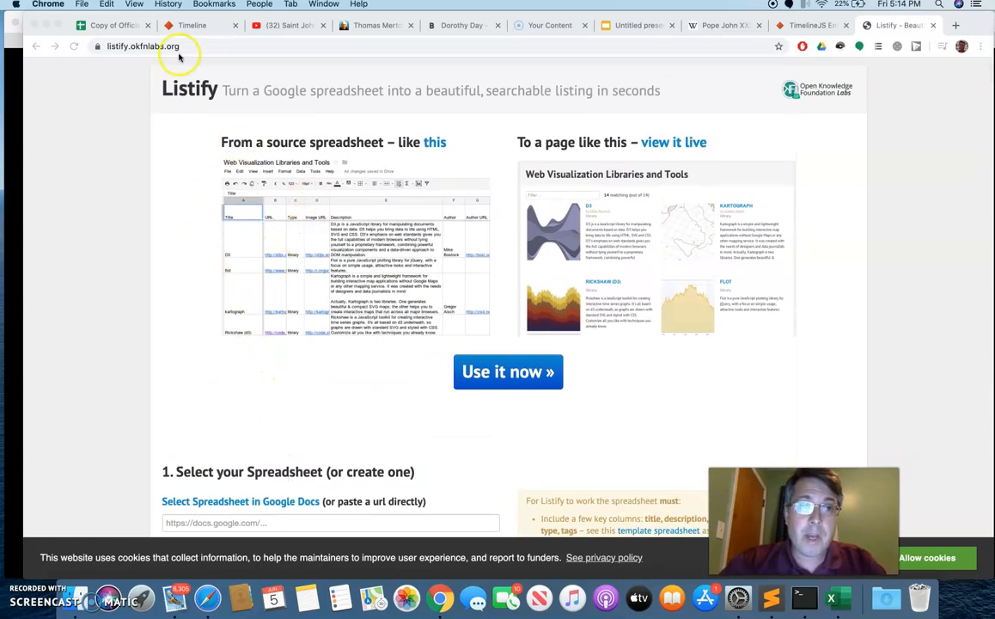
# - Leave the timeline spreadsheet for the Google Sheets home page and create a new blank spreadsheet
pyautogui.click(116, 25)
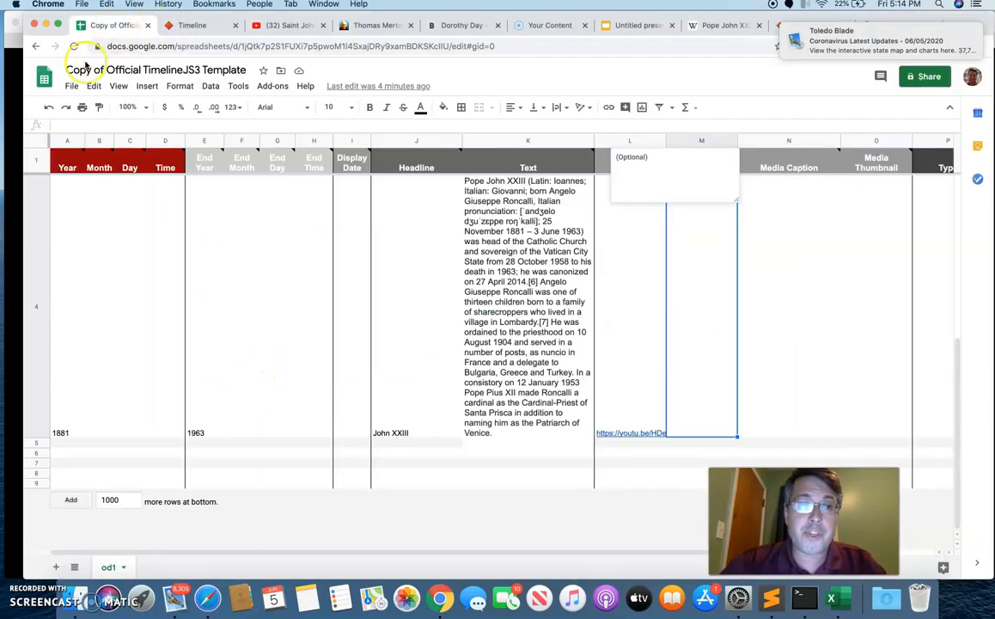
pyautogui.click(43, 79)
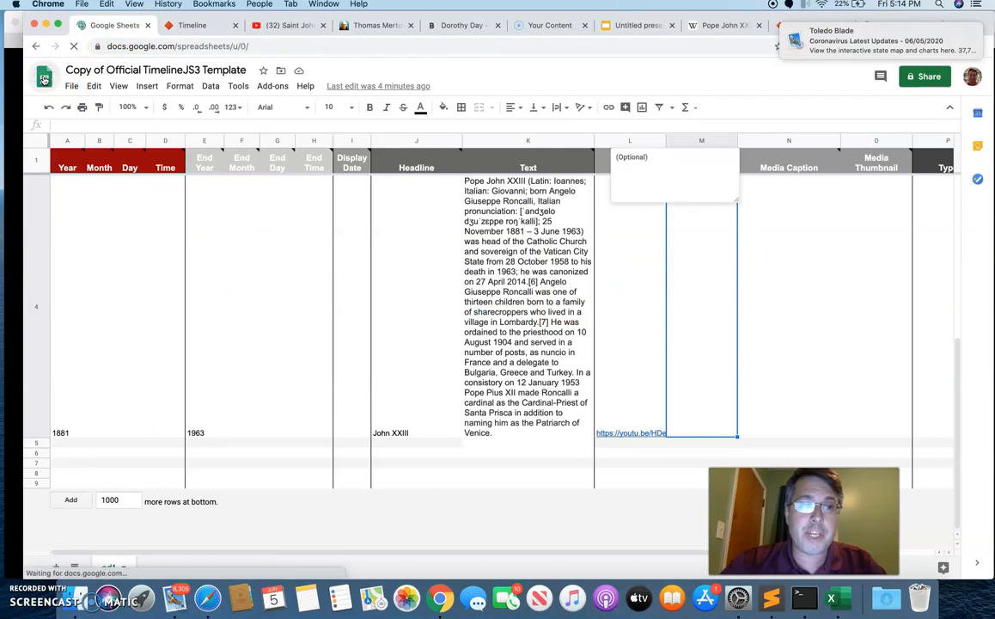
pyautogui.click(222, 173)
pyautogui.click(225, 180)
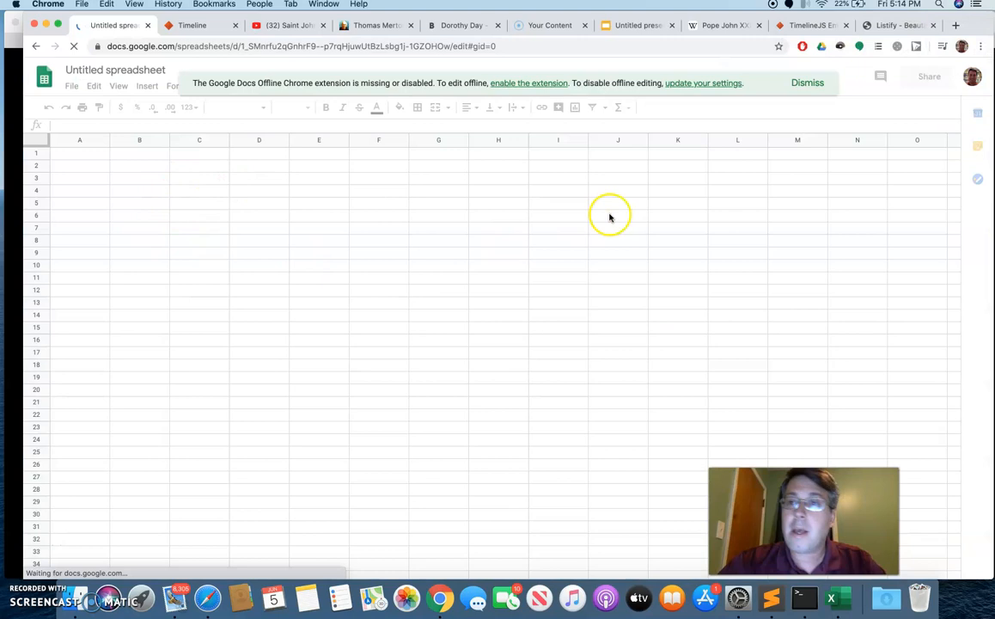
# - Check the column names in Listify's sample spreadsheet and enter the headers Title, URL and Description in row 1 of the new sheet
pyautogui.click(894, 26)
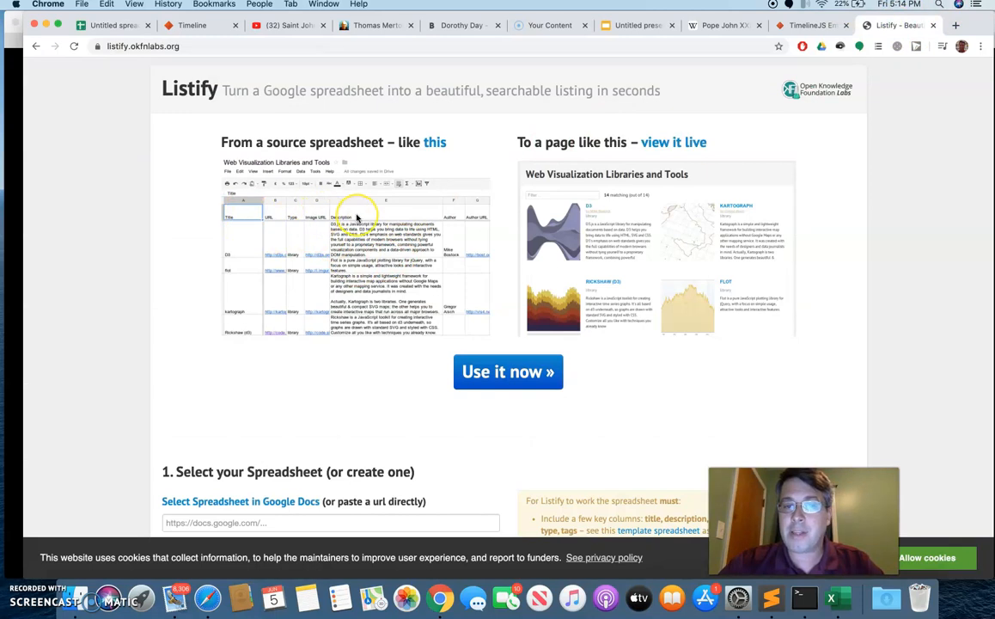
pyautogui.scroll(-2, 318, 411)
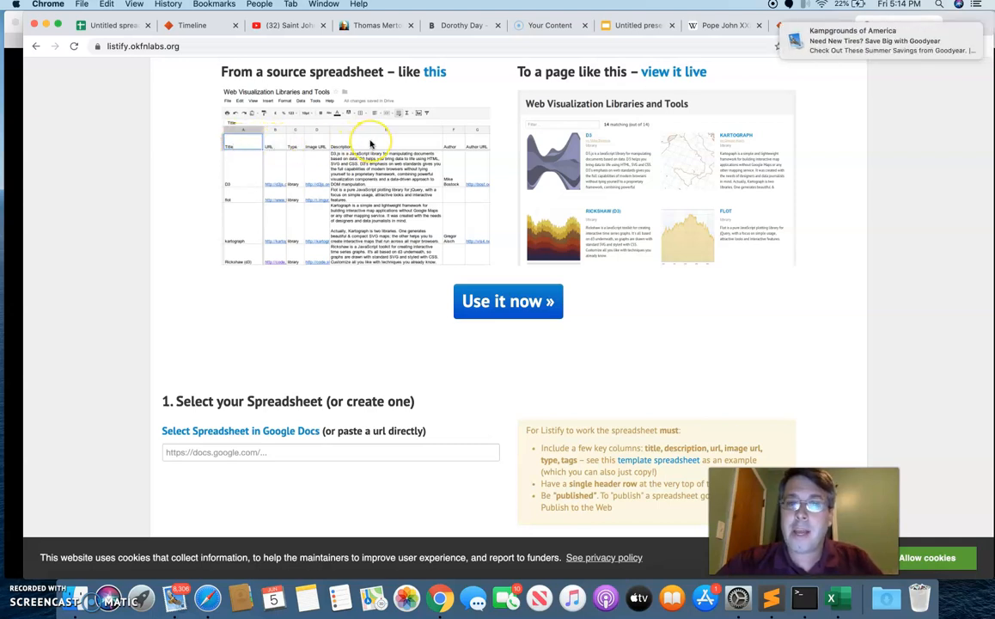
pyautogui.click(112, 26)
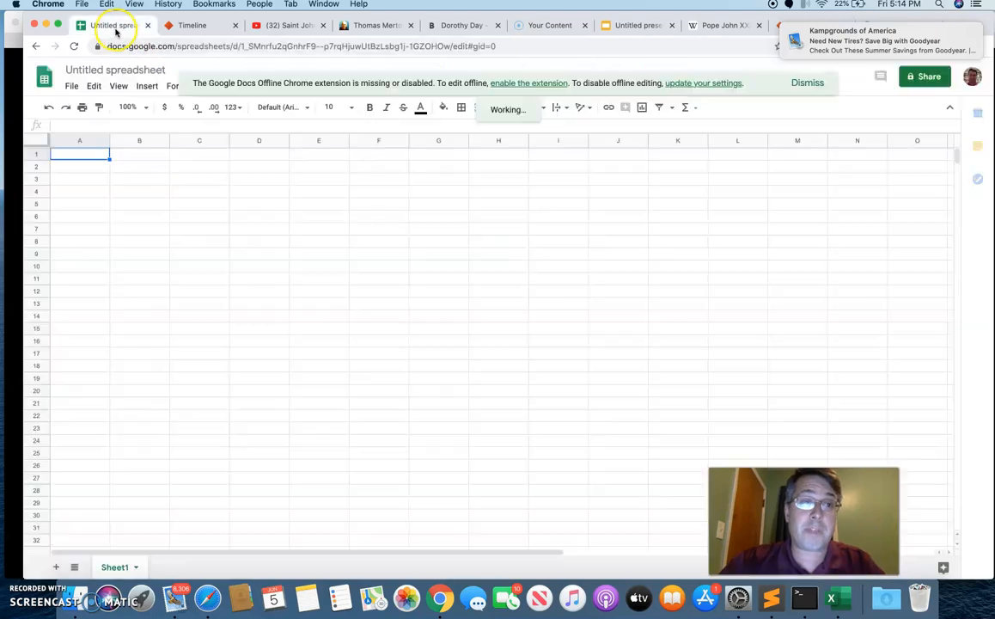
pyautogui.write('Title')
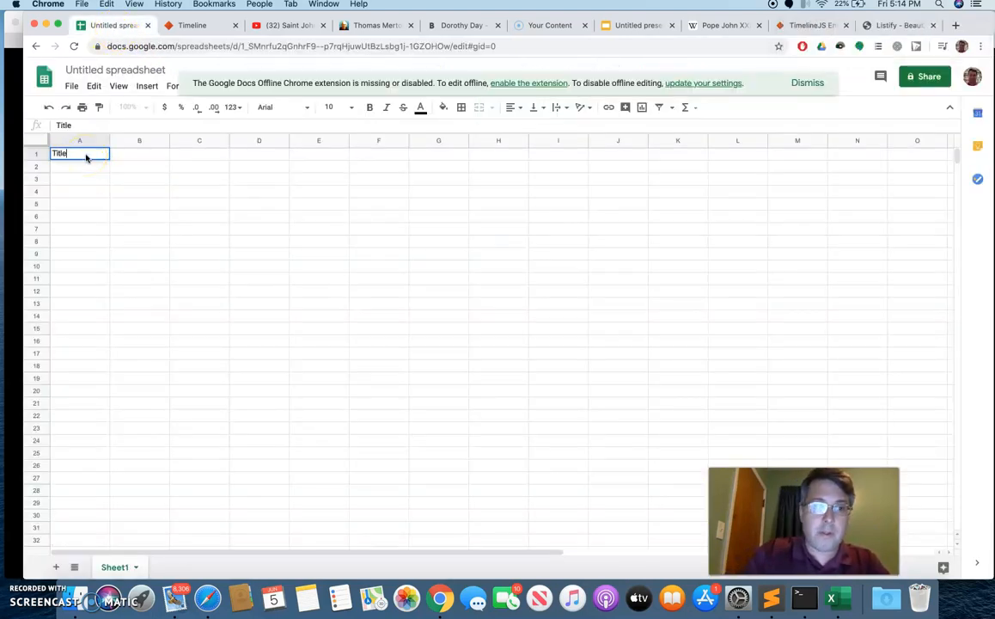
pyautogui.press('Tab')
pyautogui.write('UR')
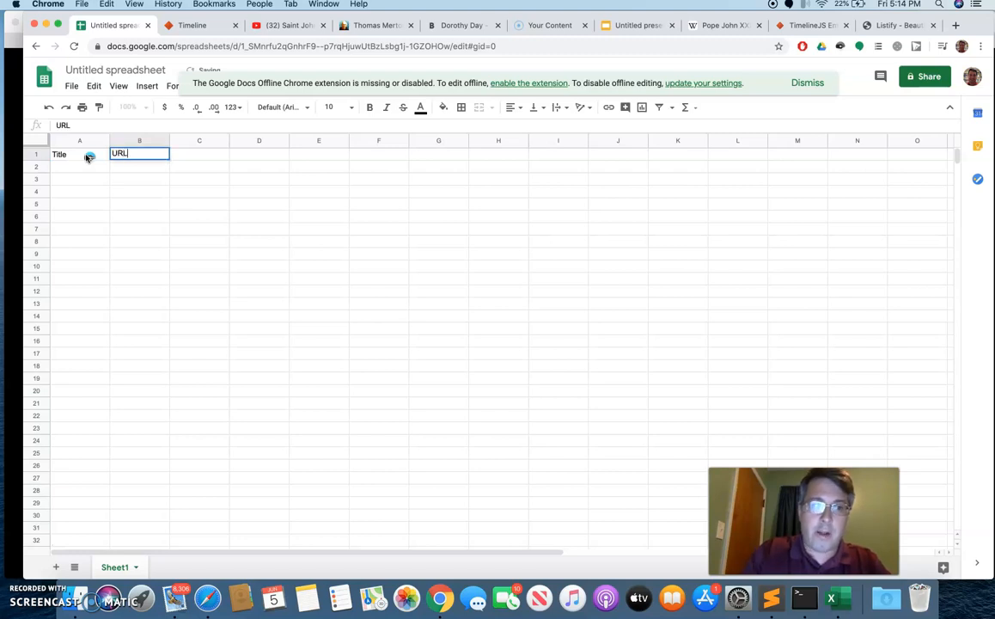
pyautogui.press('Tab')
pyautogui.write('D')
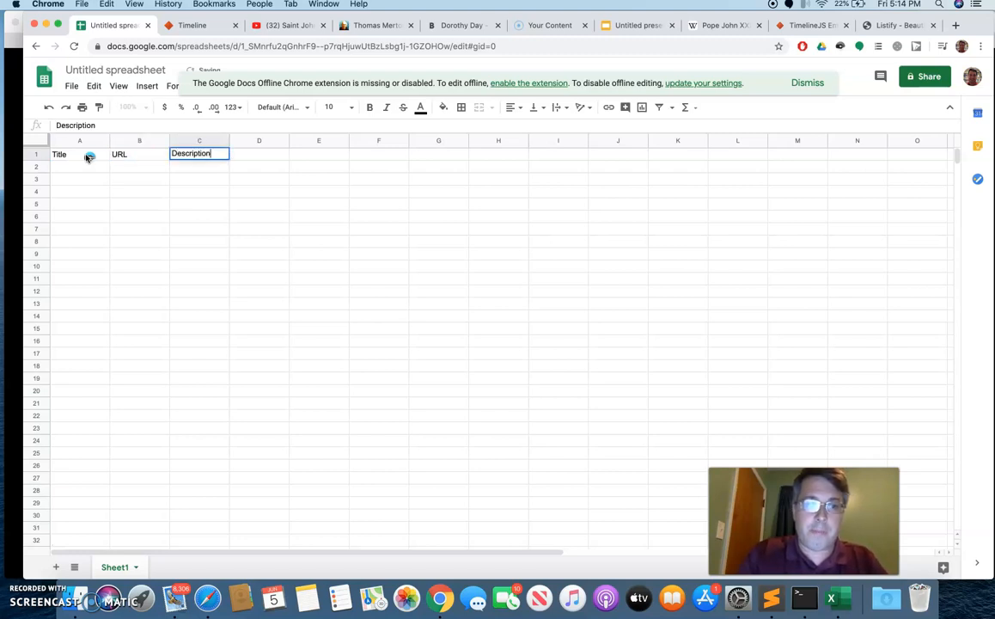
pyautogui.write('escription')
pyautogui.press('Return')
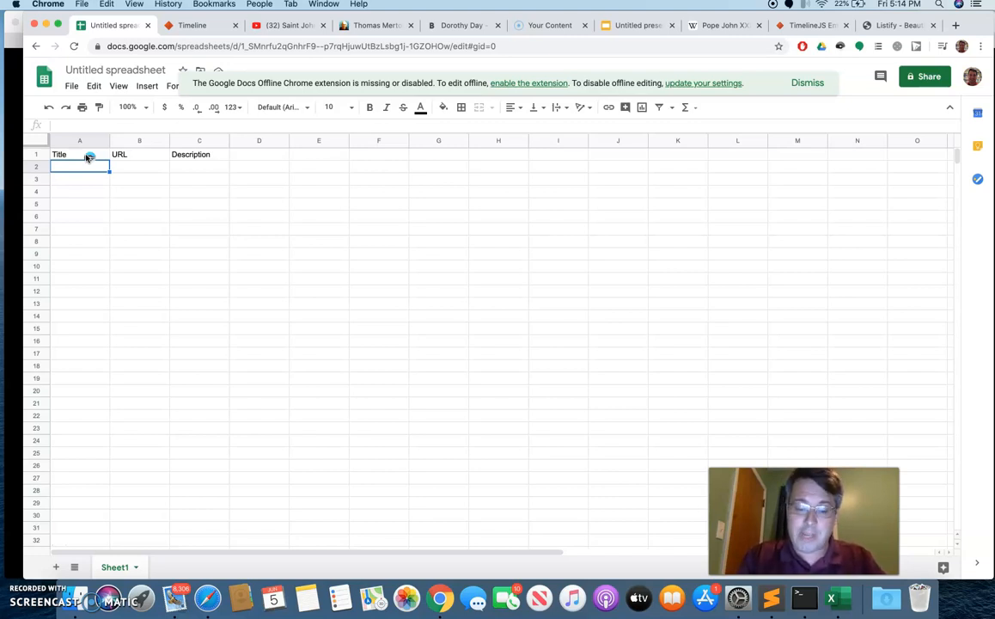
pyautogui.write('Listify')
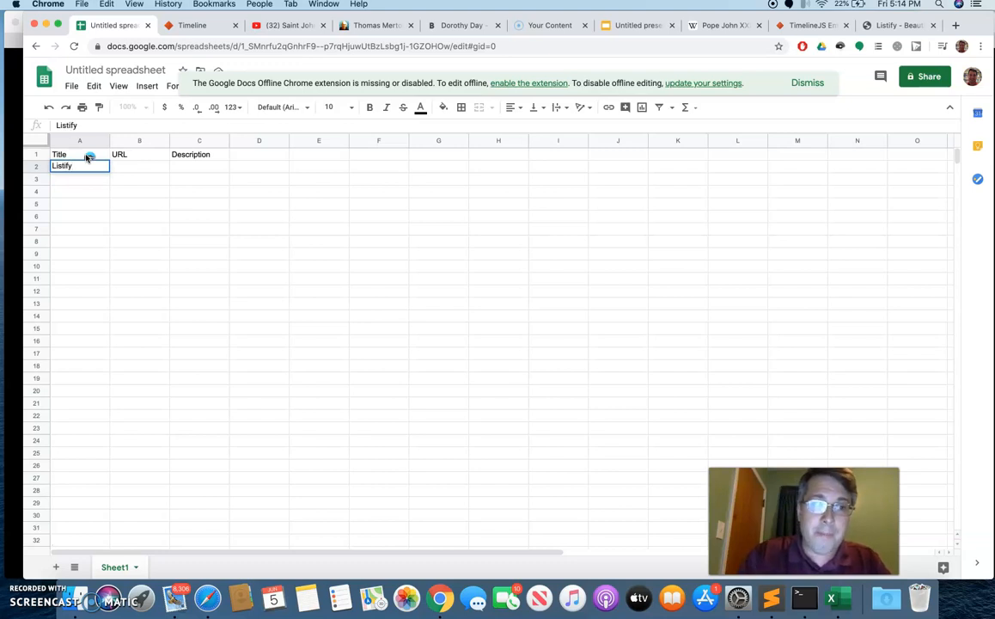
pyautogui.press('Tab')
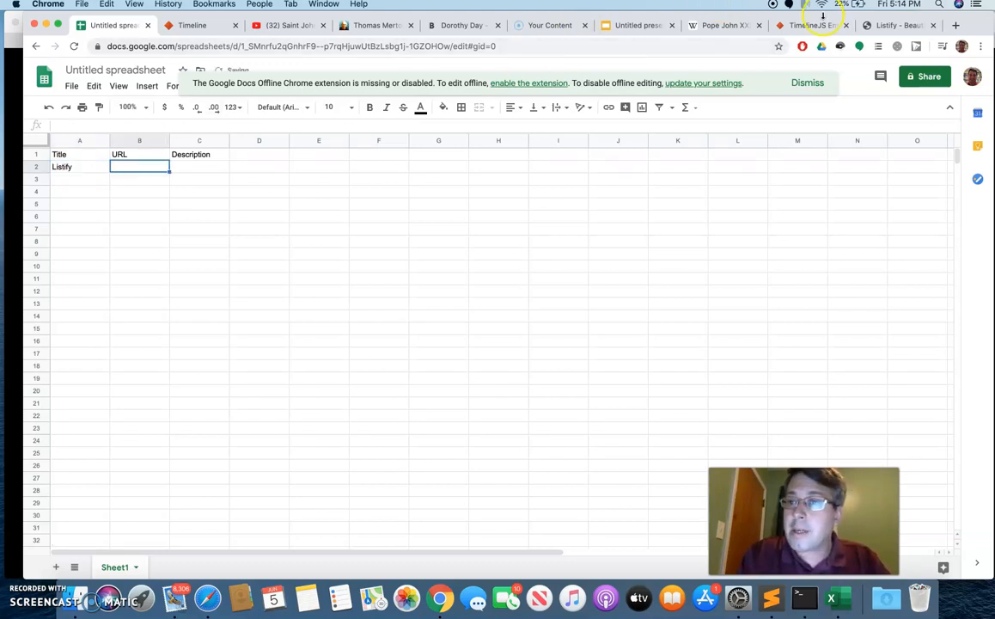
pyautogui.click(890, 25)
pyautogui.click(323, 47)
pyautogui.press('super+c')
pyautogui.click(102, 25)
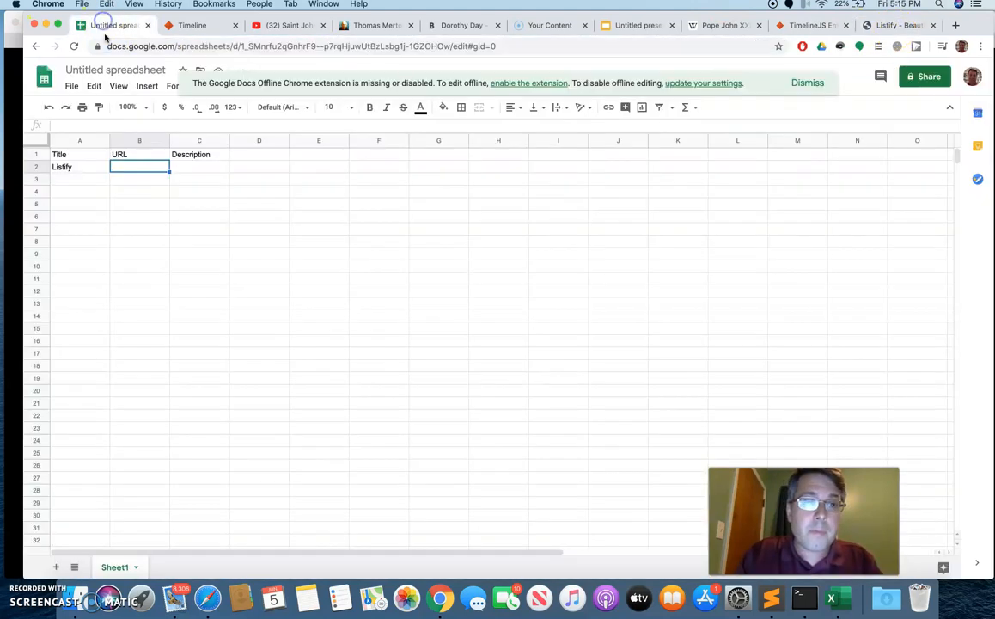
pyautogui.press('super+v')
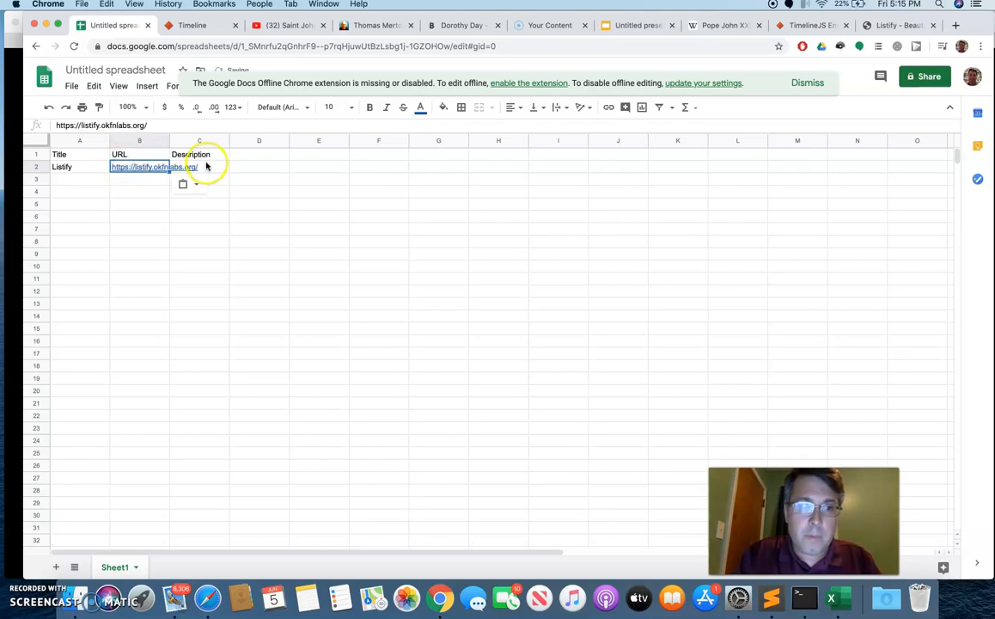
# - Fill in Listify's description in row 2 with "Create beautiful lists of data!"
pyautogui.click(211, 168)
pyautogui.write('Create')
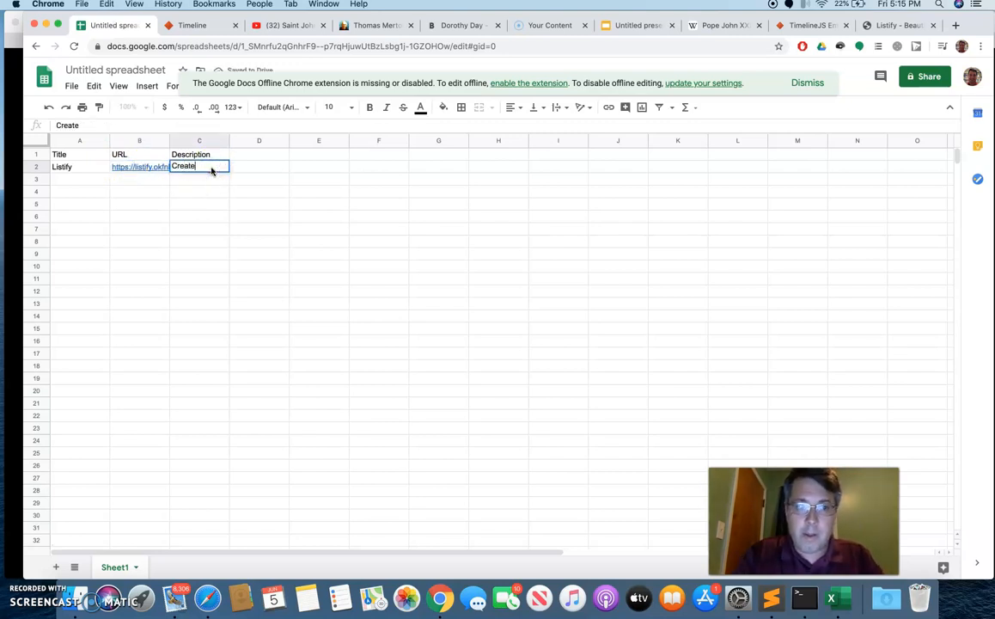
pyautogui.write(' beautiful lists of data!')
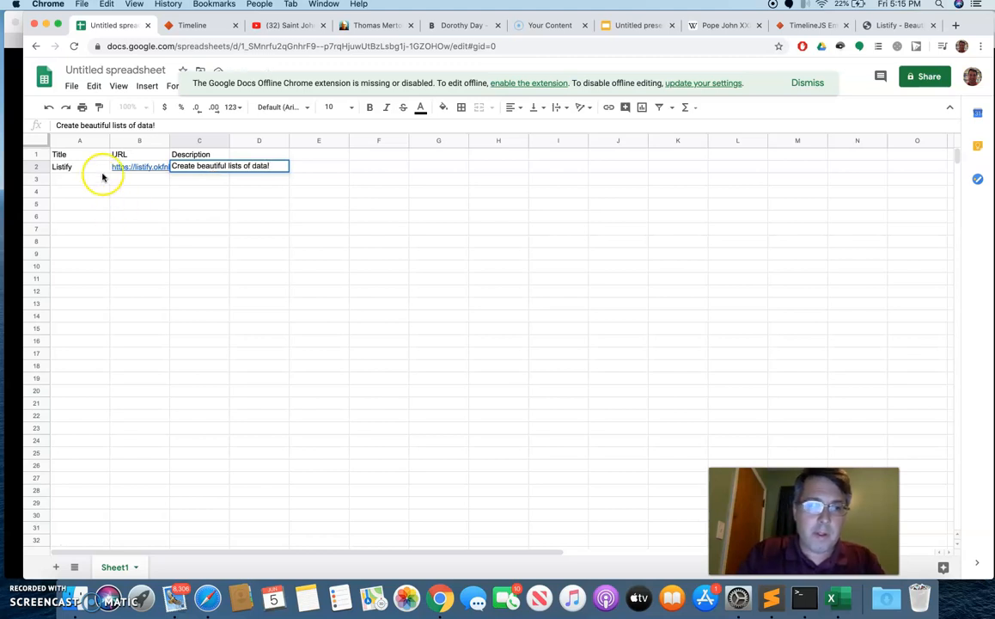
# - Enter Timeline.js as the title in row 3 and copy the timeline.knightlab.com page address into its URL cell
pyautogui.click(79, 180)
pyautogui.write('Ti')
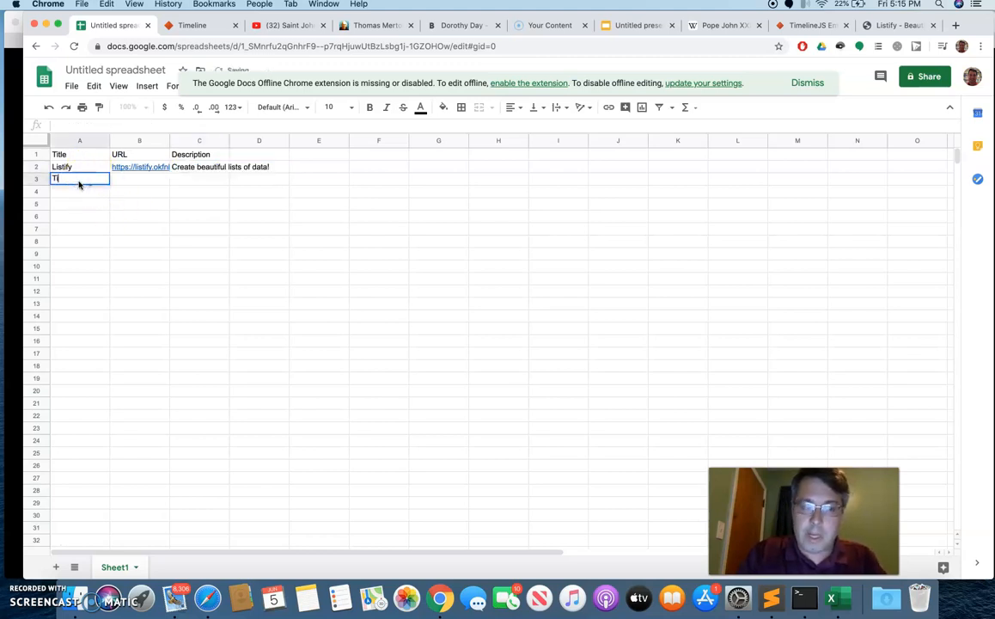
pyautogui.write('meline.')
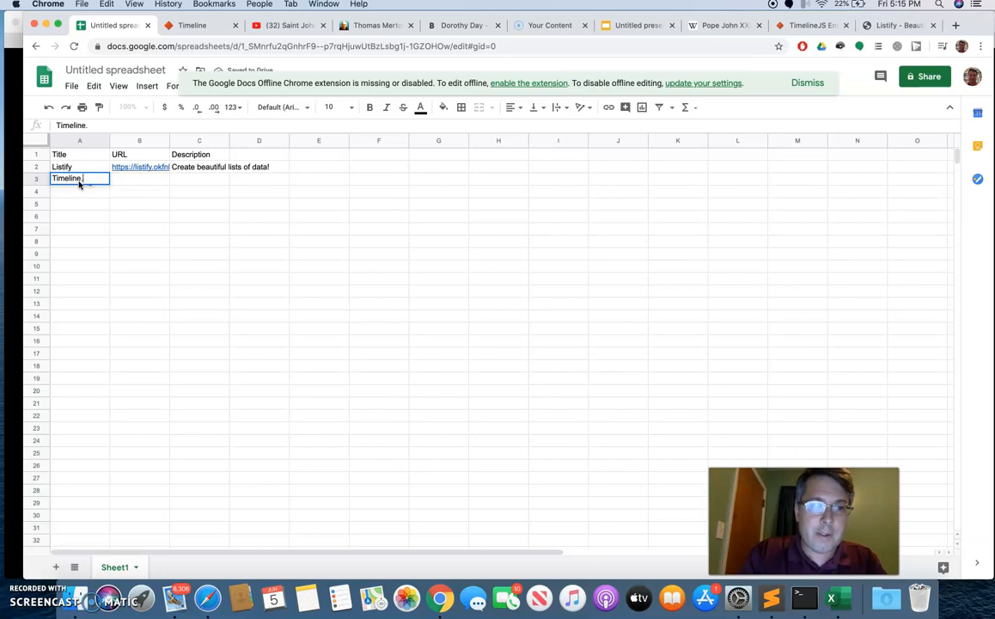
pyautogui.press('Tab')
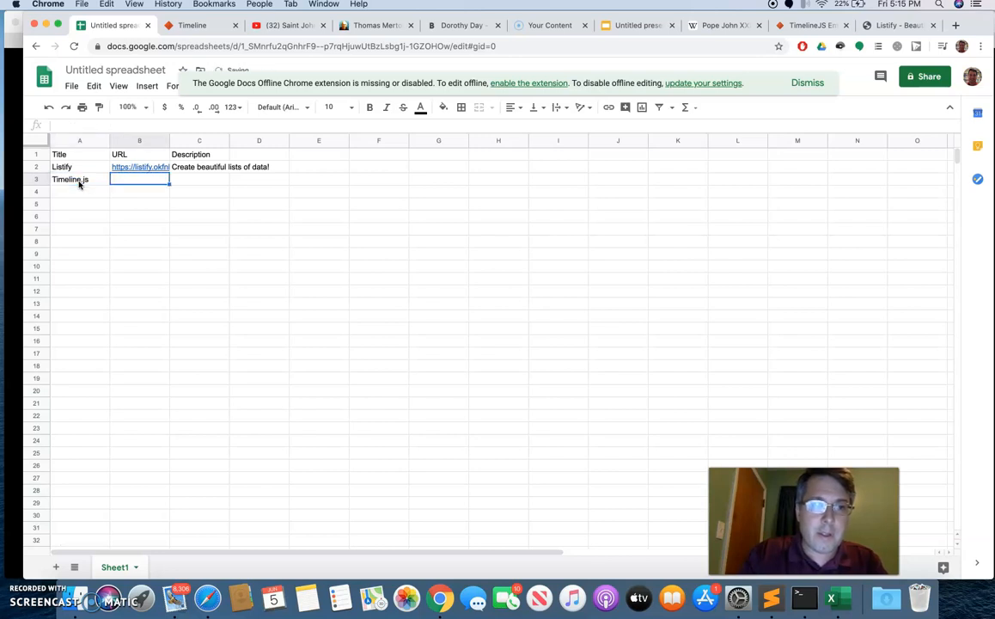
pyautogui.click(219, 27)
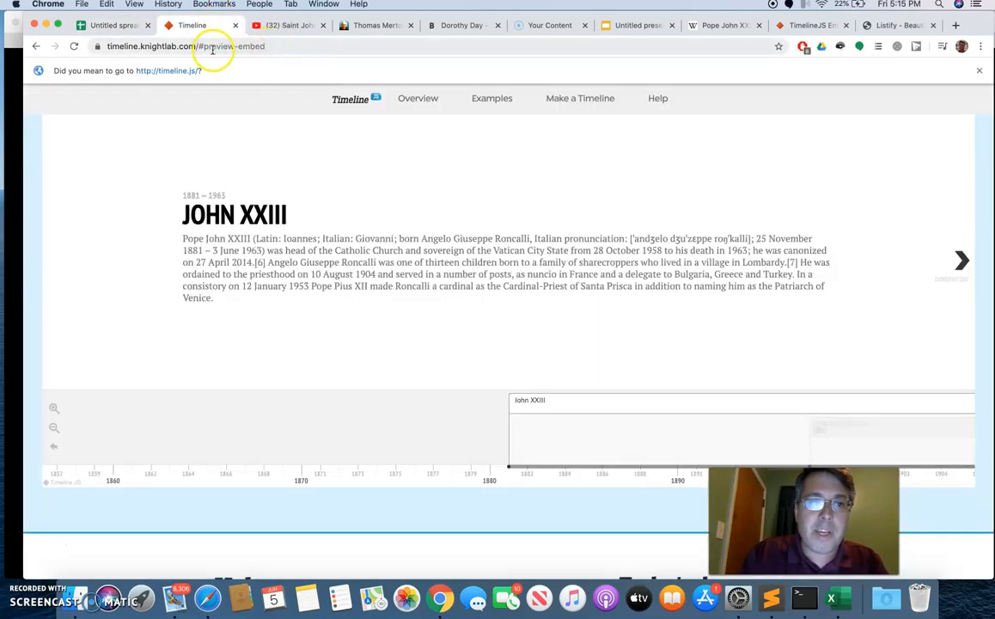
pyautogui.moveTo(95, 44); pyautogui.dragTo(97, 45)
pyautogui.click(112, 25)
pyautogui.click(149, 182)
pyautogui.press('super+v')
# - Fill in Timeline.js's description in row 3 with "Create timelines with multimedia!"
pyautogui.press('Tab')
pyautogui.write('Creat')
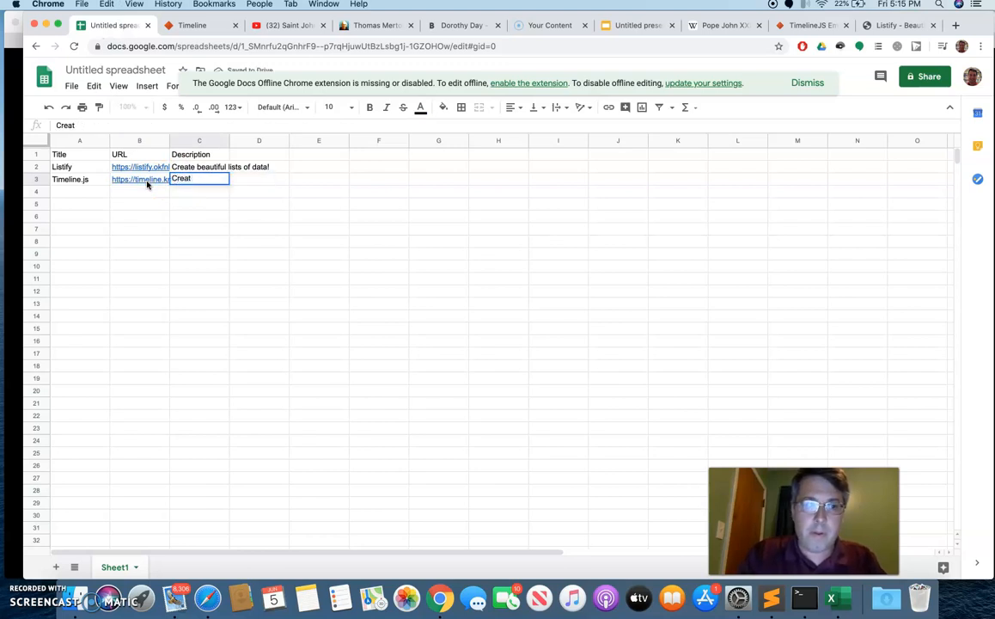
pyautogui.write(' se timelines with multimedia!')
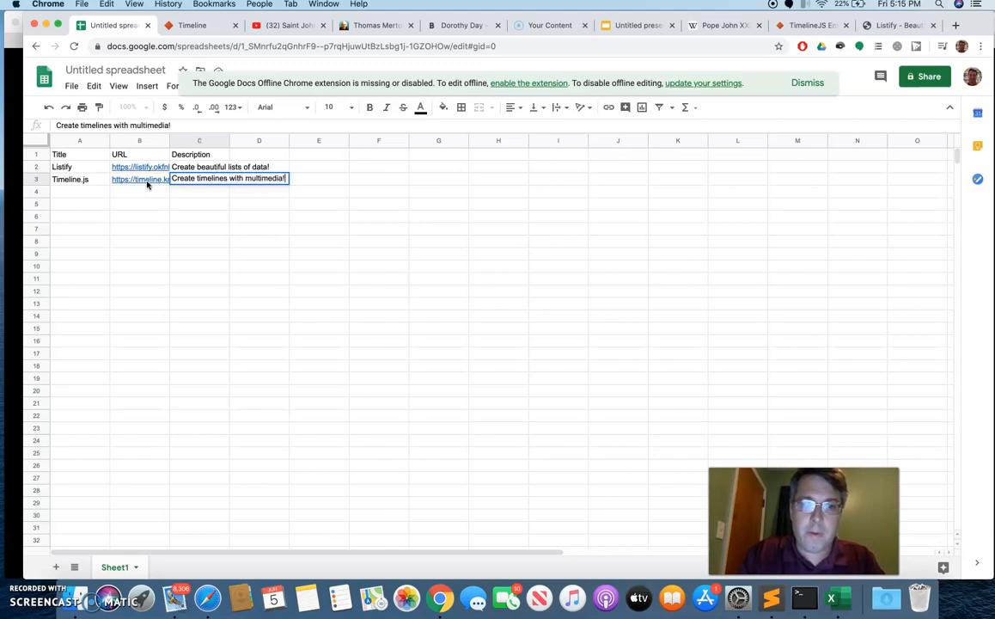
pyautogui.press('Return')
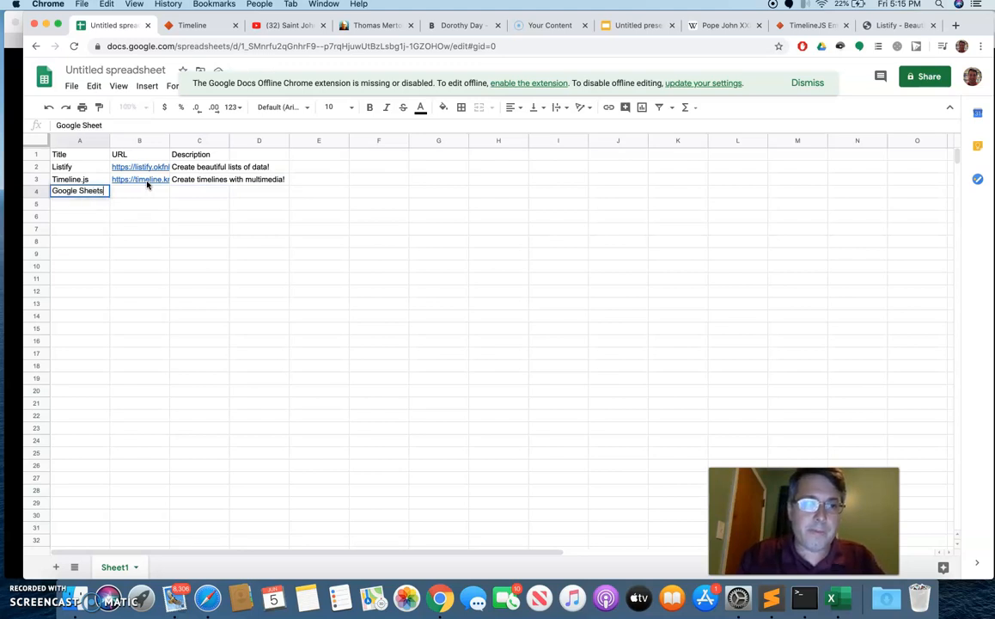
# - Fill row 4 with the title Google Sheets, the URL sheets.google.com and the description "A great way to store data"
pyautogui.write('Google Sheets')
pyautogui.press('Tab')
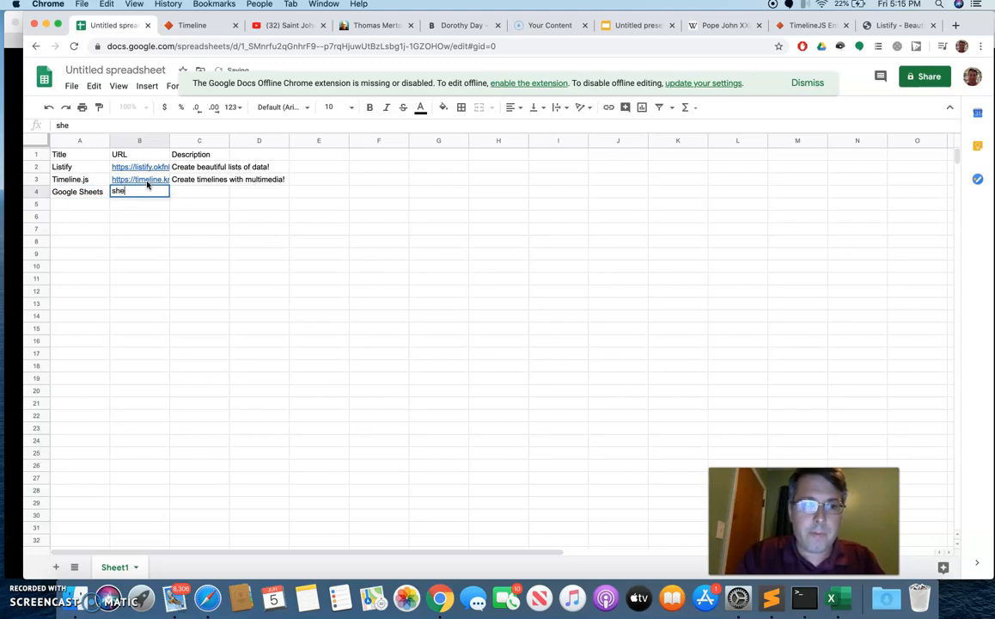
pyautogui.write('sheets.google.com')
pyautogui.hotkey('shift', 'Tab')
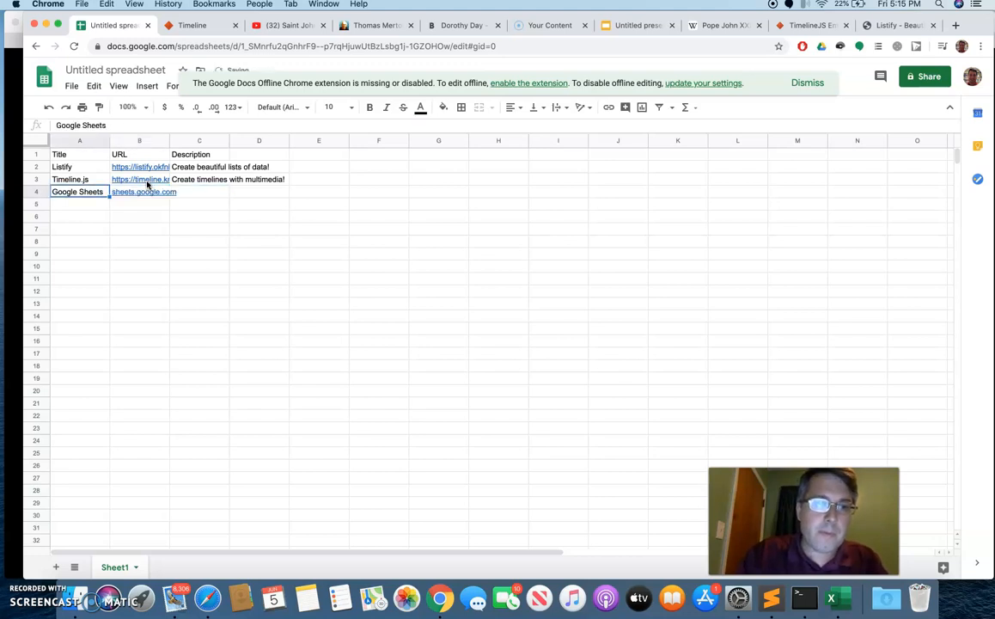
pyautogui.press('Tab')
pyautogui.press('Tab')
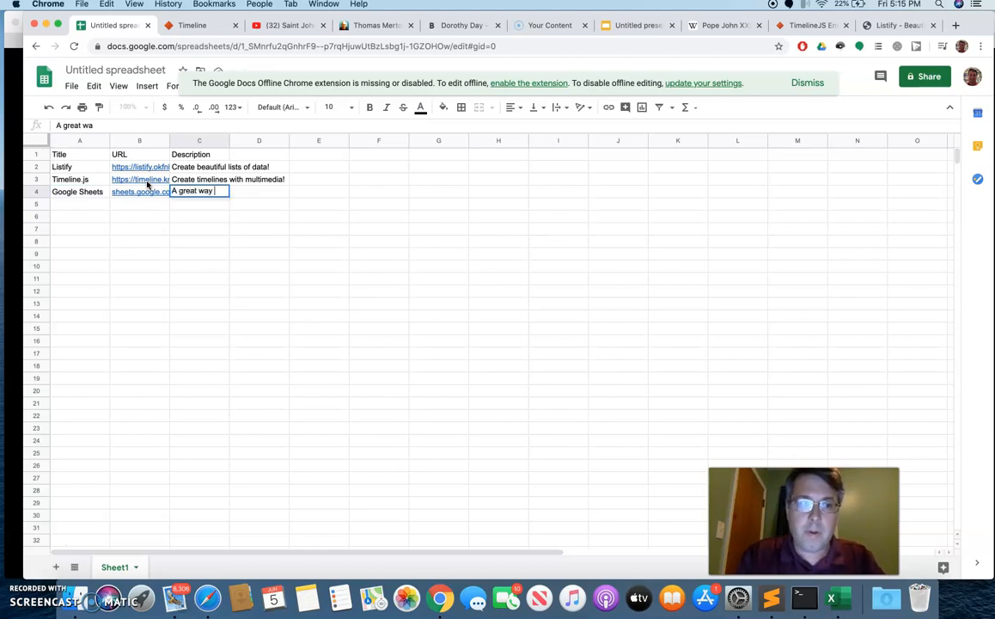
pyautogui.write('A great way to store data')
pyautogui.click(155, 244)
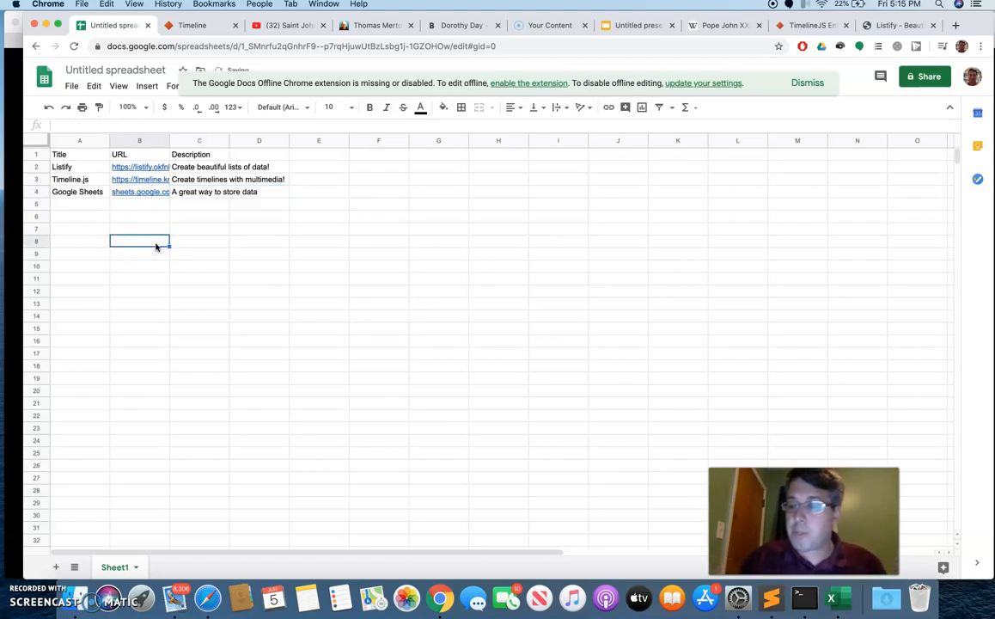
# - Publish the entire spreadsheet to the web as a web page and close the publishing dialog
pyautogui.click(71, 87)
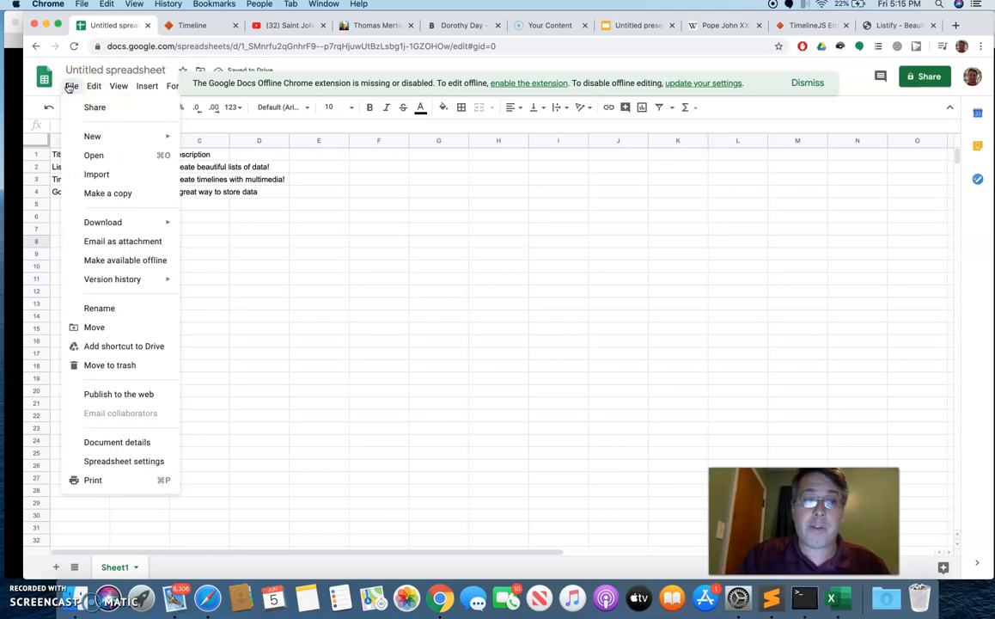
pyautogui.click(111, 396)
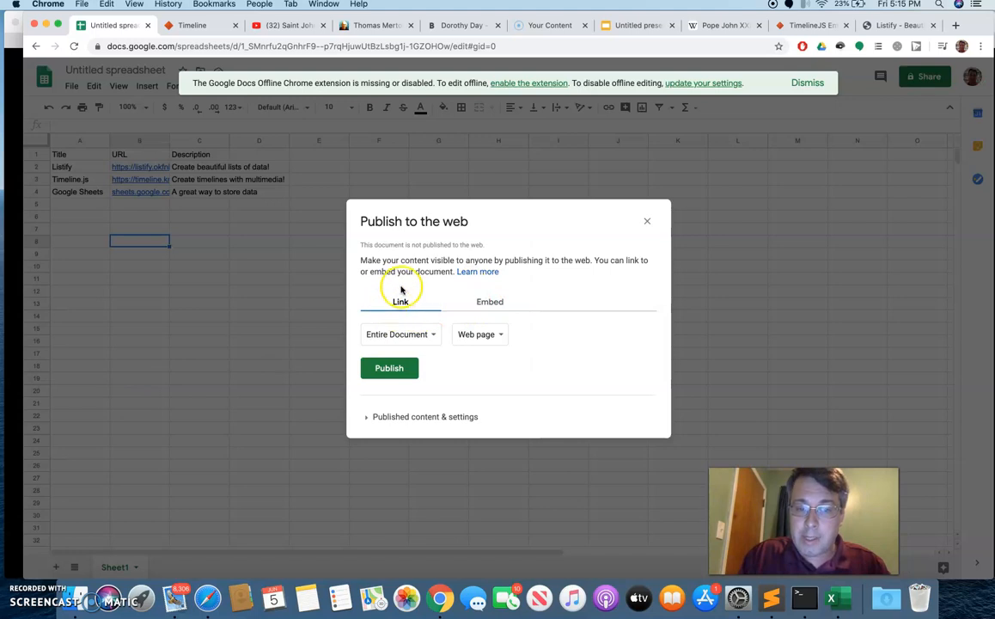
pyautogui.click(418, 333)
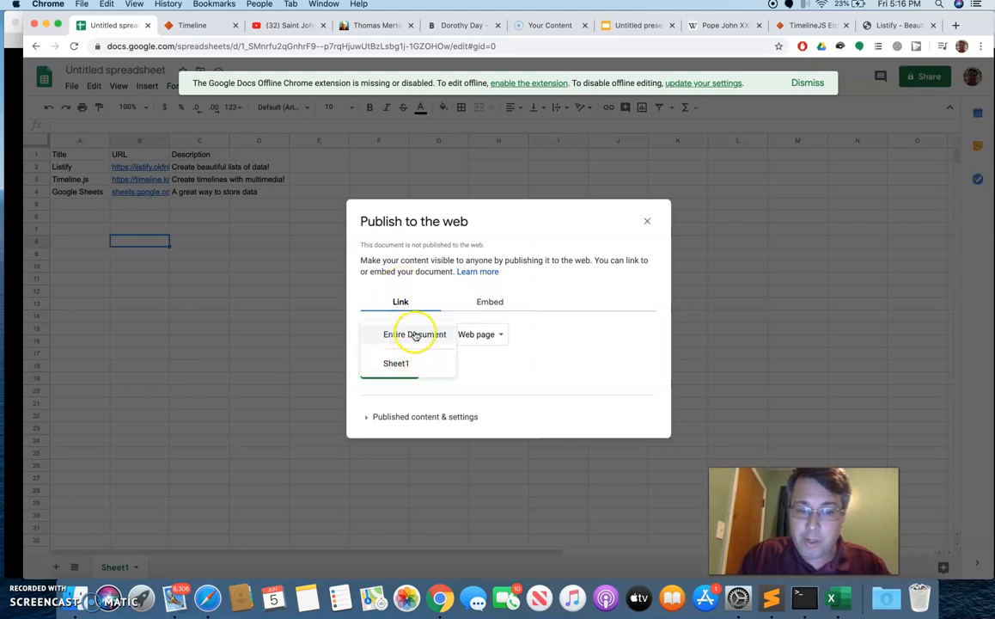
pyautogui.click(414, 335)
pyautogui.click(387, 366)
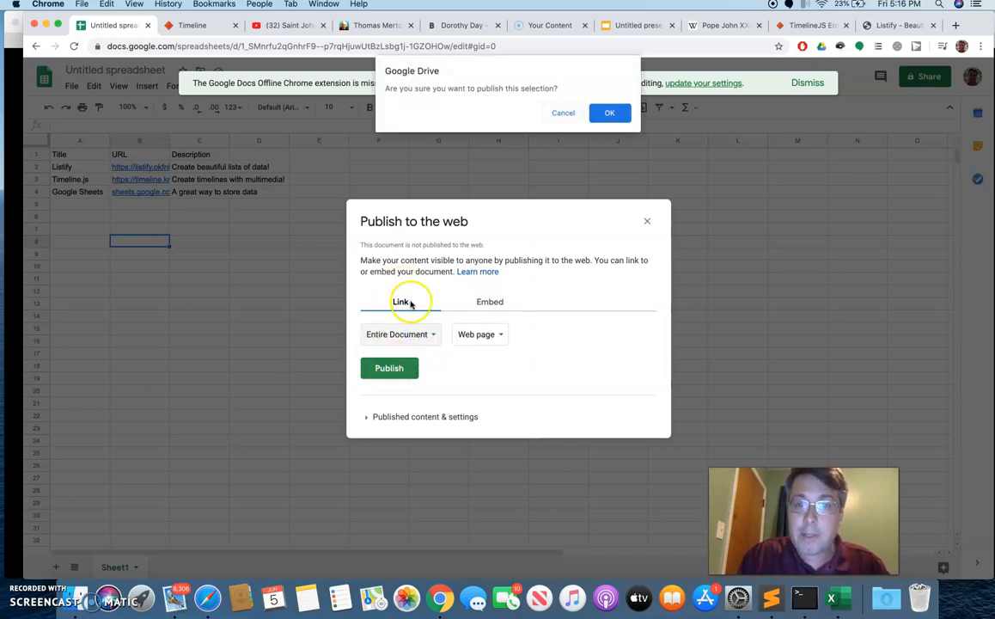
pyautogui.click(609, 112)
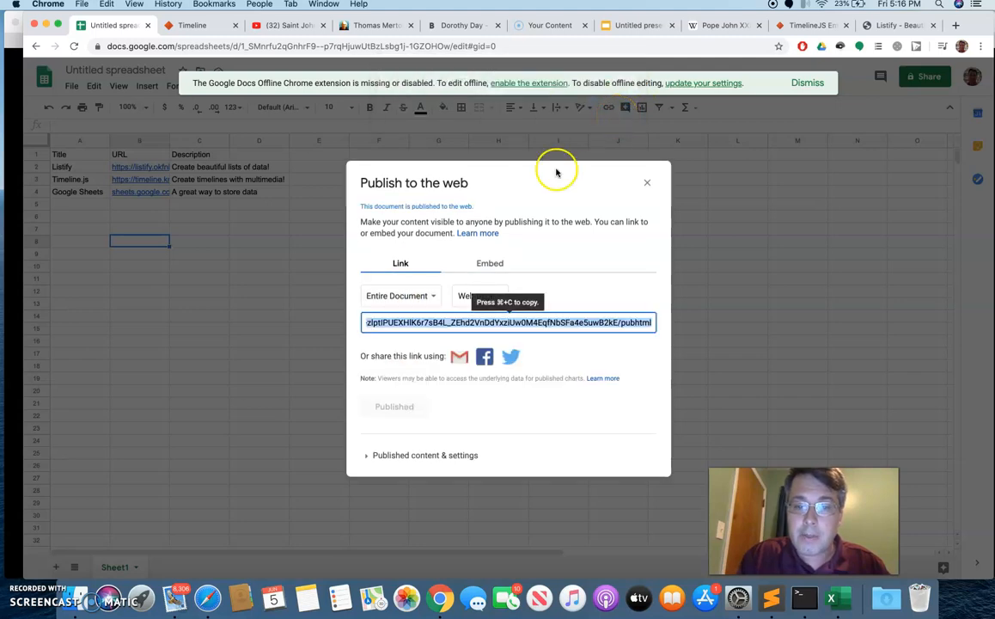
pyautogui.click(650, 185)
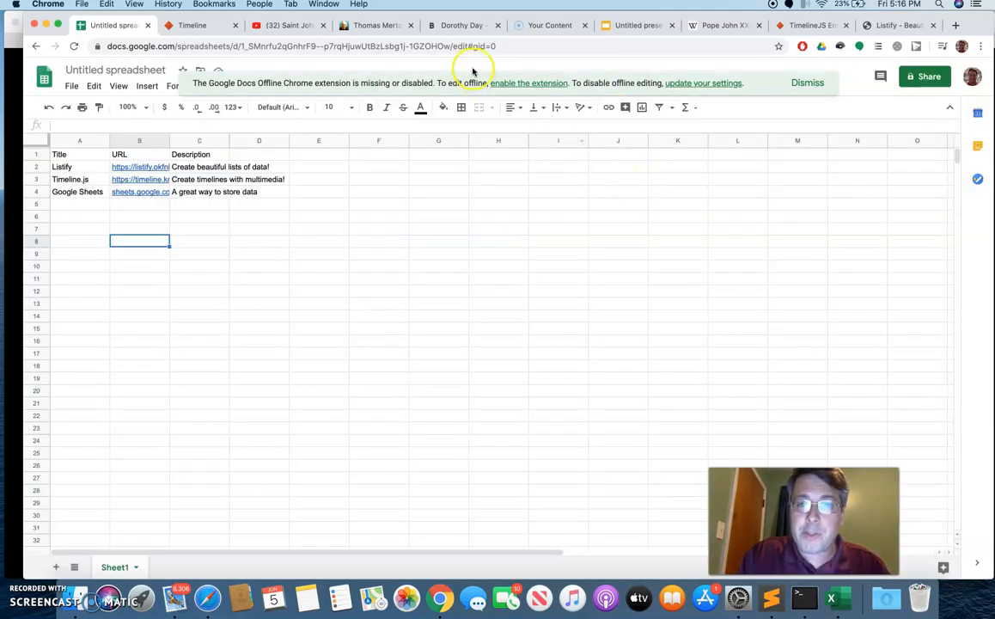
# - Copy the spreadsheet's browser address and paste it into Listify's spreadsheet URL field to generate the preview
pyautogui.click(518, 46)
pyautogui.press('super+c')
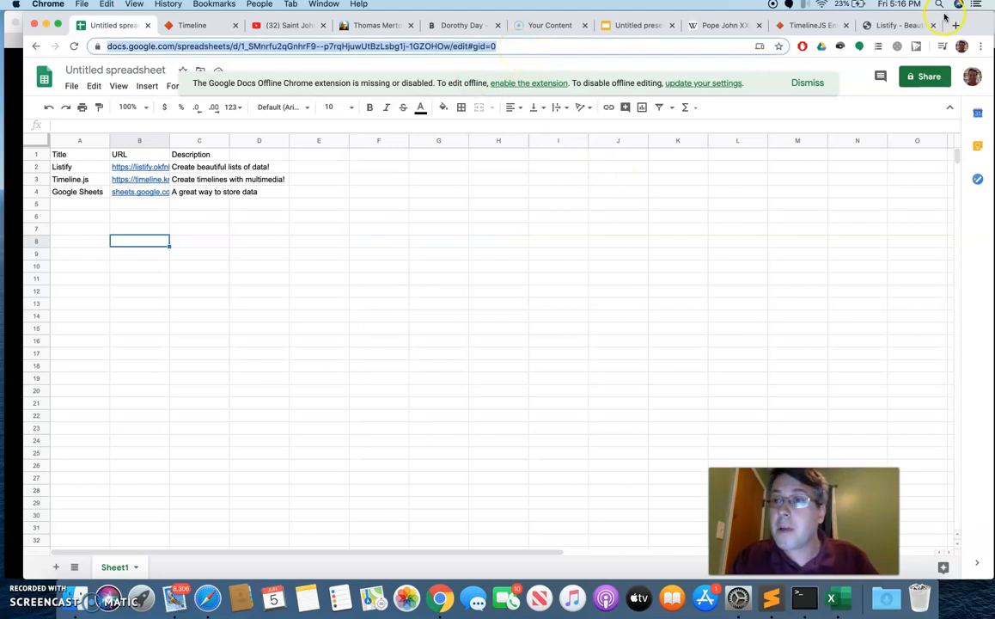
pyautogui.click(895, 26)
pyautogui.scroll(-3, 582, 344)
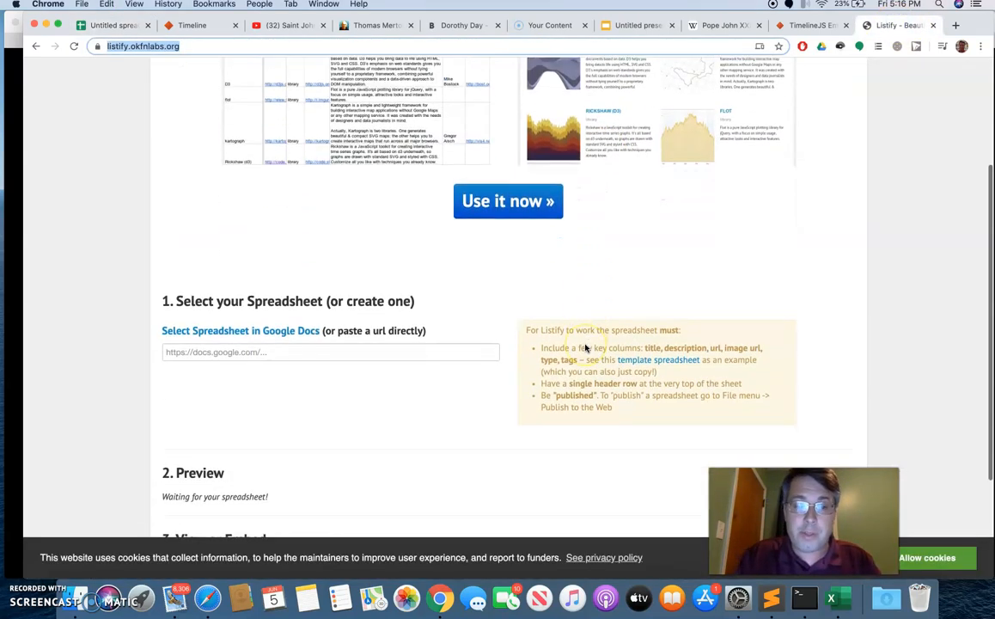
pyautogui.scroll(-3, 585, 347)
pyautogui.click(357, 228)
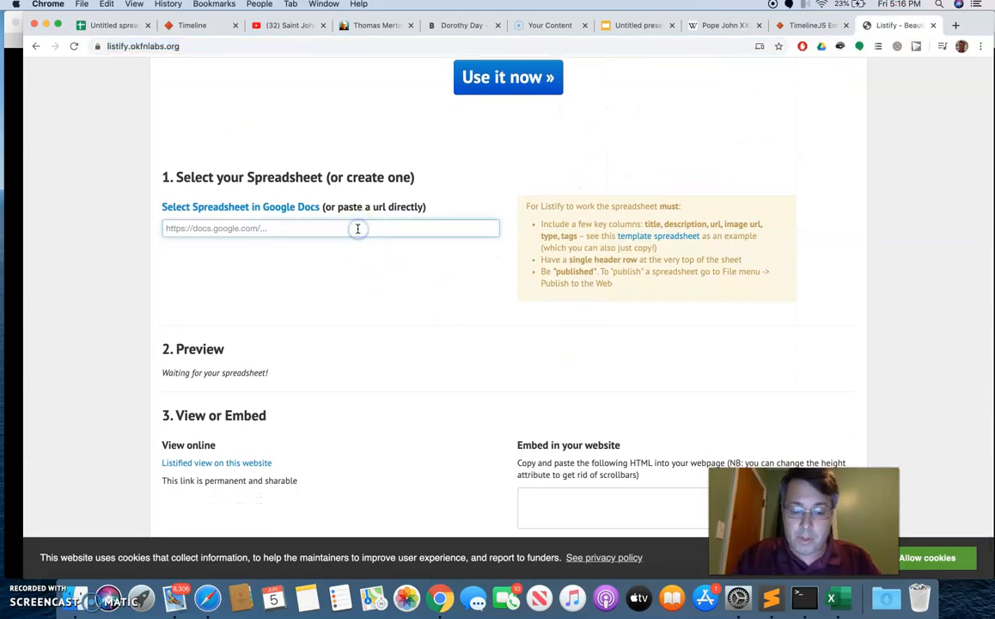
pyautogui.press('super+v')
pyautogui.click(508, 350)
# - Review the items in the Listify preview and test the Listify and Timeline.js links, returning to the preview page
pyautogui.scroll(-1, 508, 351)
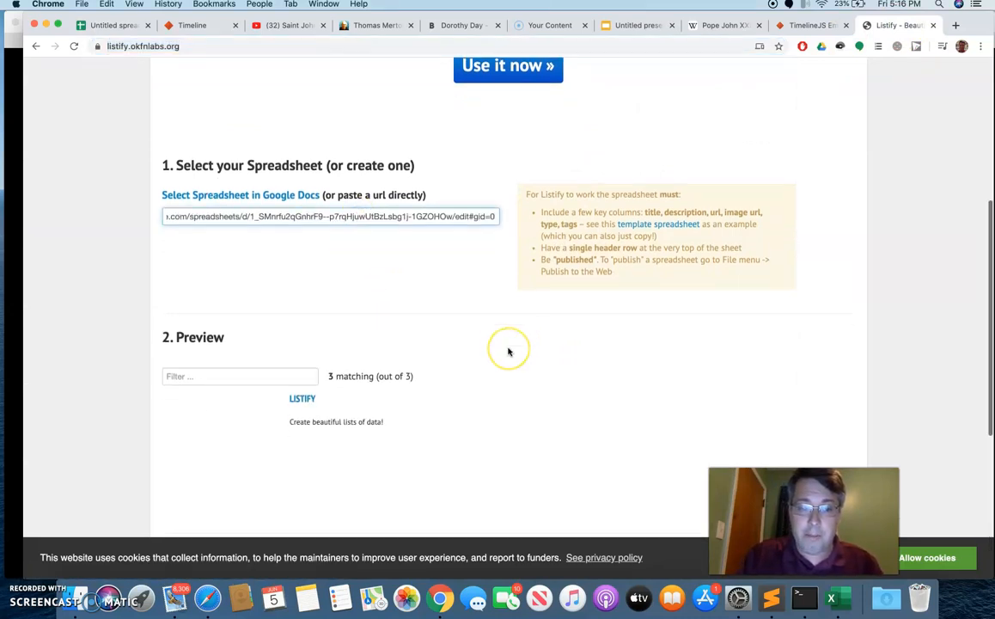
pyautogui.scroll(-4, 508, 350)
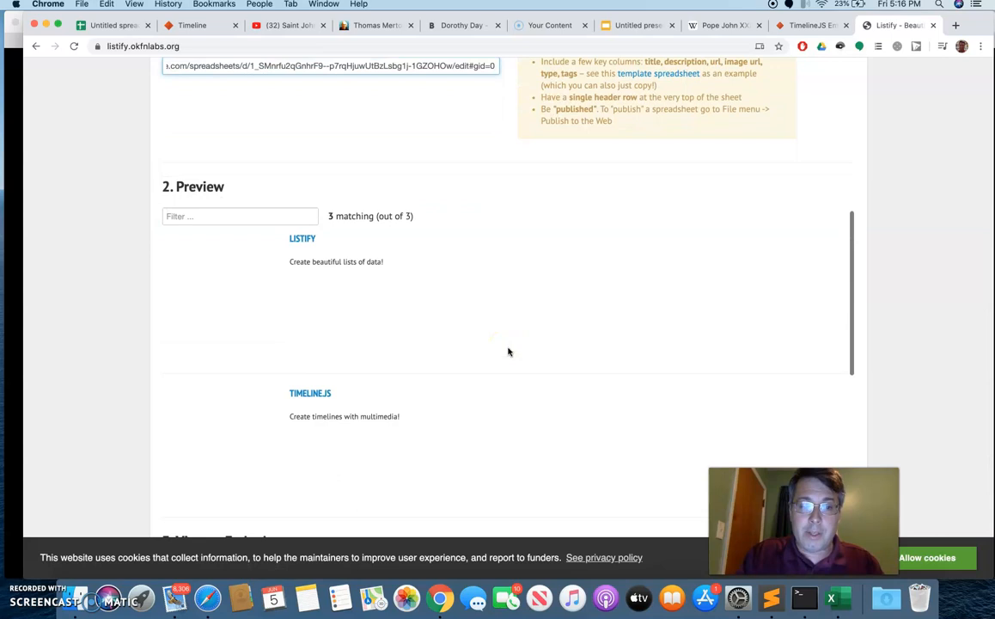
pyautogui.scroll(-3, 116, 375)
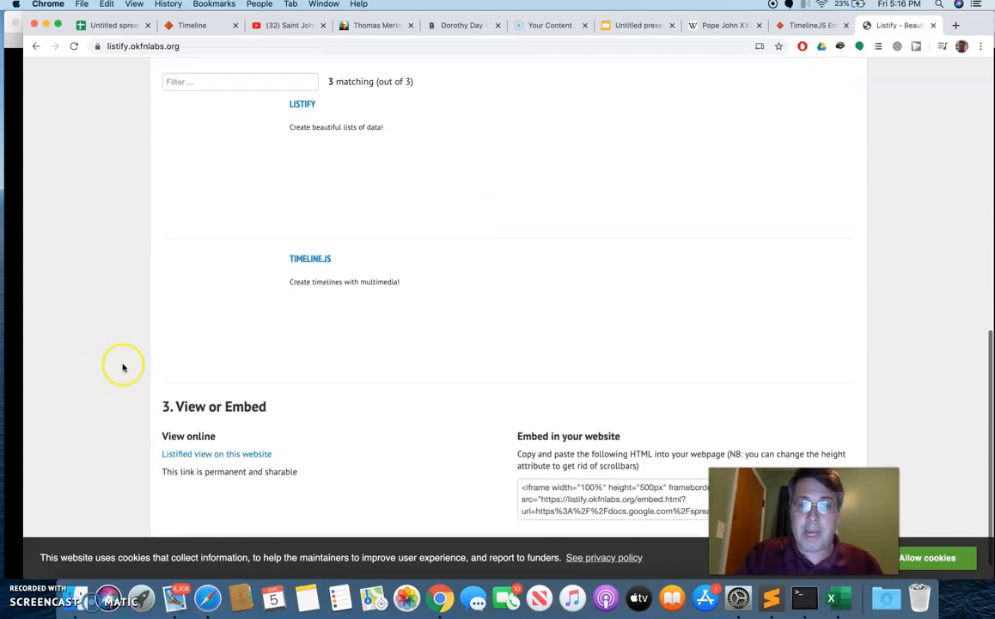
pyautogui.scroll(-1, 240, 320)
pyautogui.scroll(-3, 240, 320)
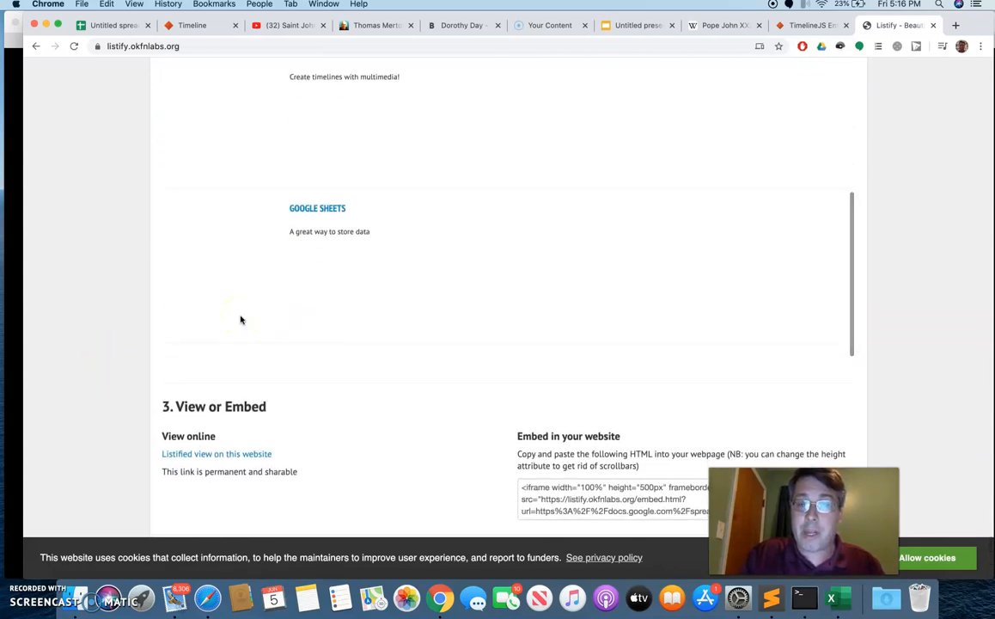
pyautogui.scroll(5, 240, 320)
pyautogui.click(301, 183)
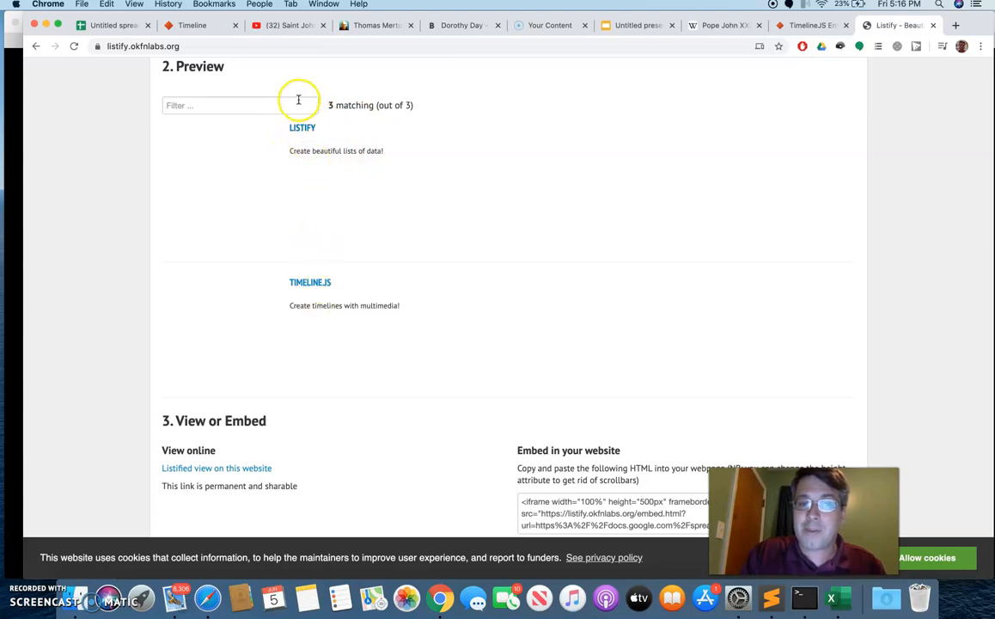
pyautogui.click(302, 129)
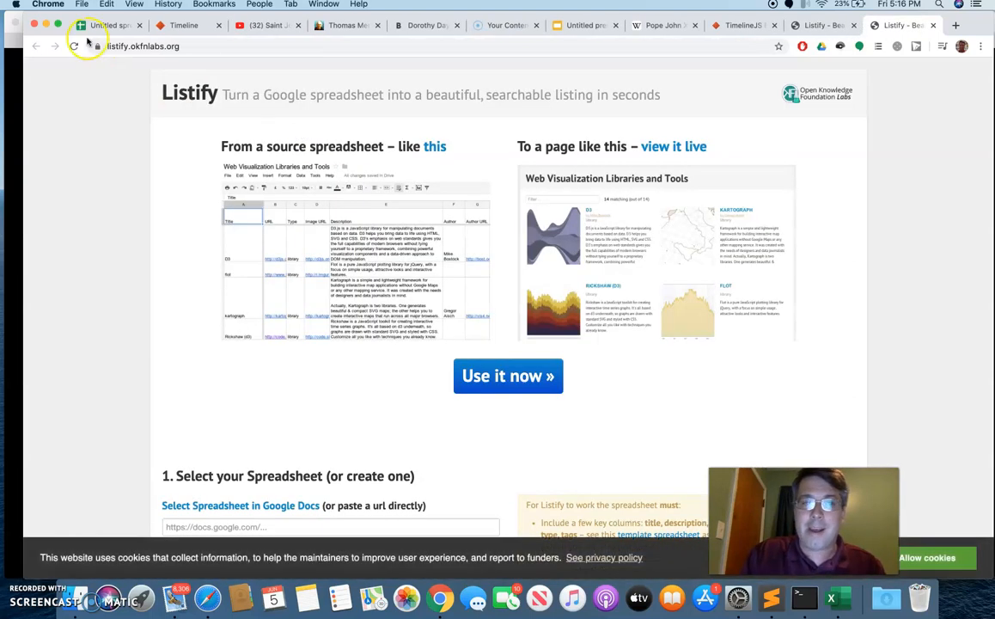
pyautogui.click(816, 25)
pyautogui.click(311, 284)
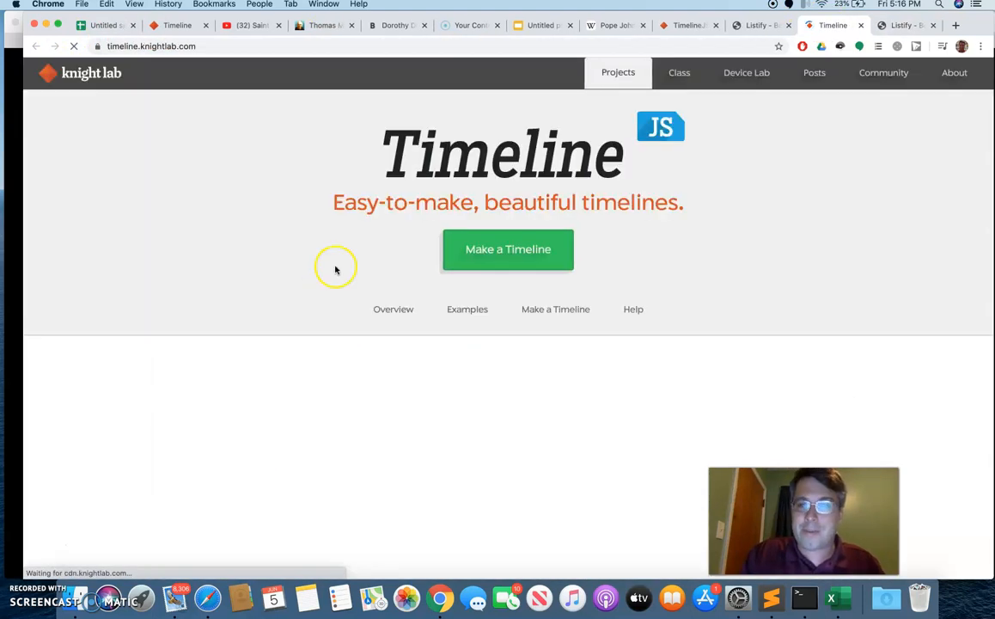
pyautogui.click(897, 27)
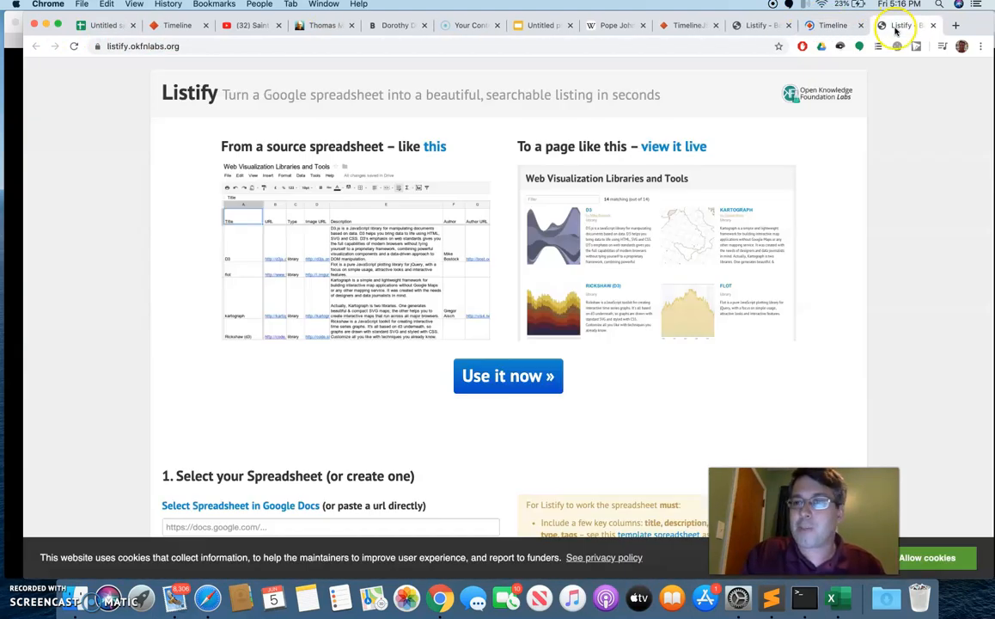
pyautogui.click(762, 26)
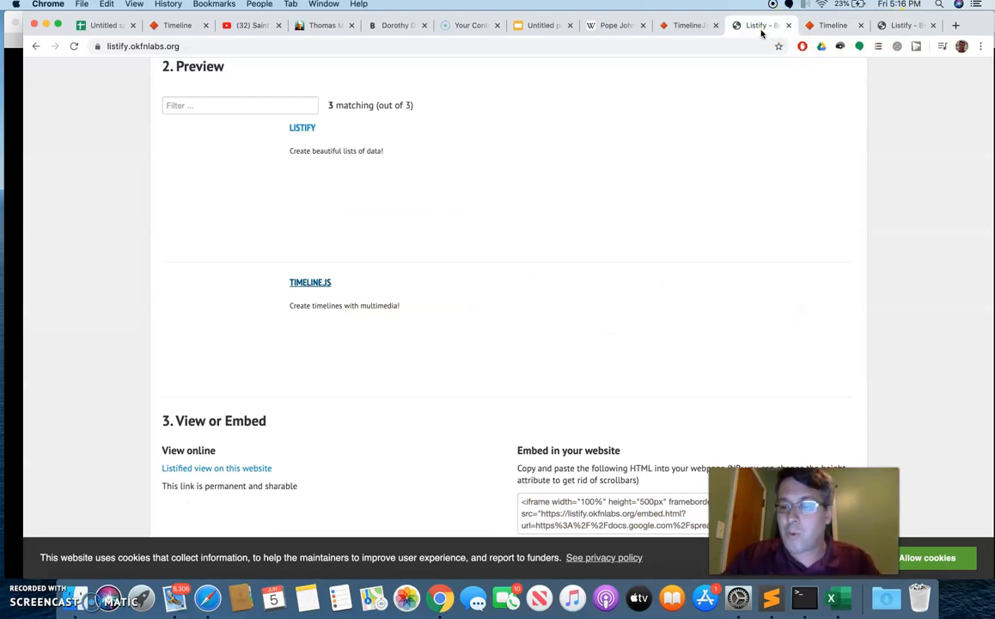
# - Open Listify's live example listing and look through its entries, images and descriptions
pyautogui.scroll(10, 550, 142)
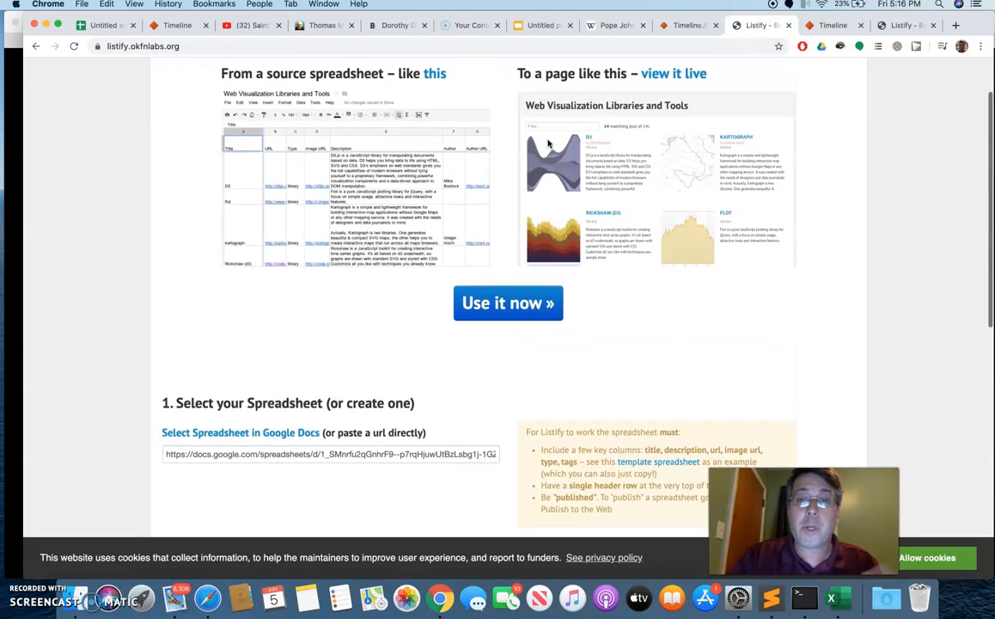
pyautogui.click(674, 91)
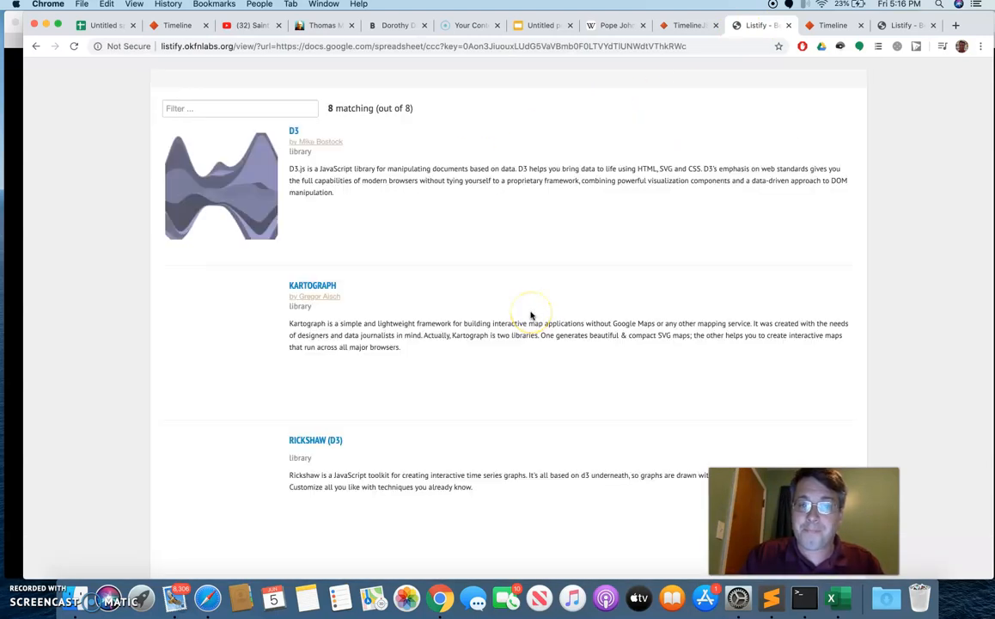
pyautogui.scroll(-2, 530, 316)
pyautogui.scroll(-8, 531, 316)
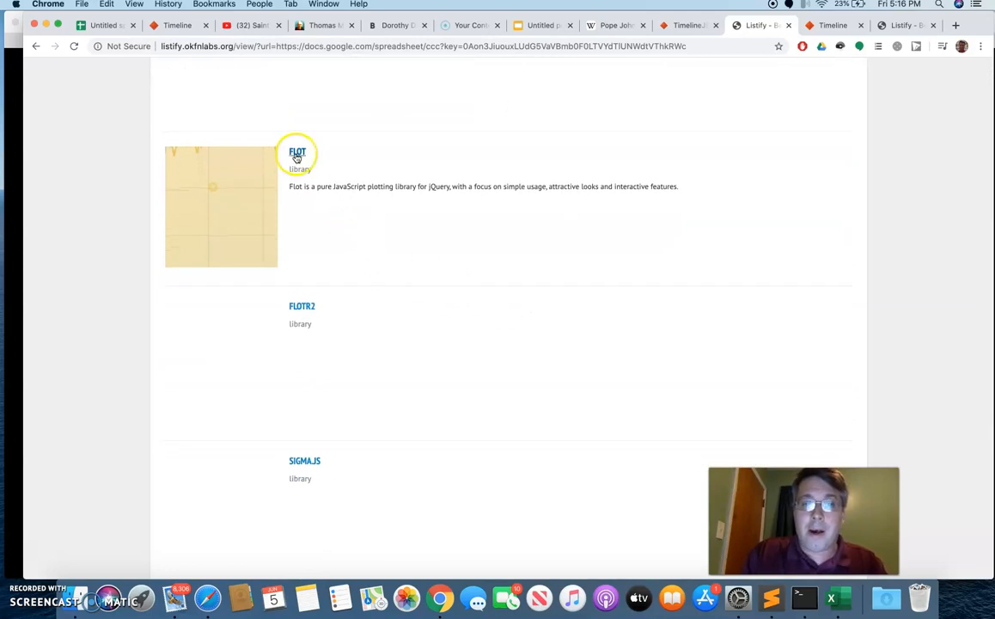
pyautogui.scroll(6, 435, 269)
pyautogui.scroll(4, 436, 269)
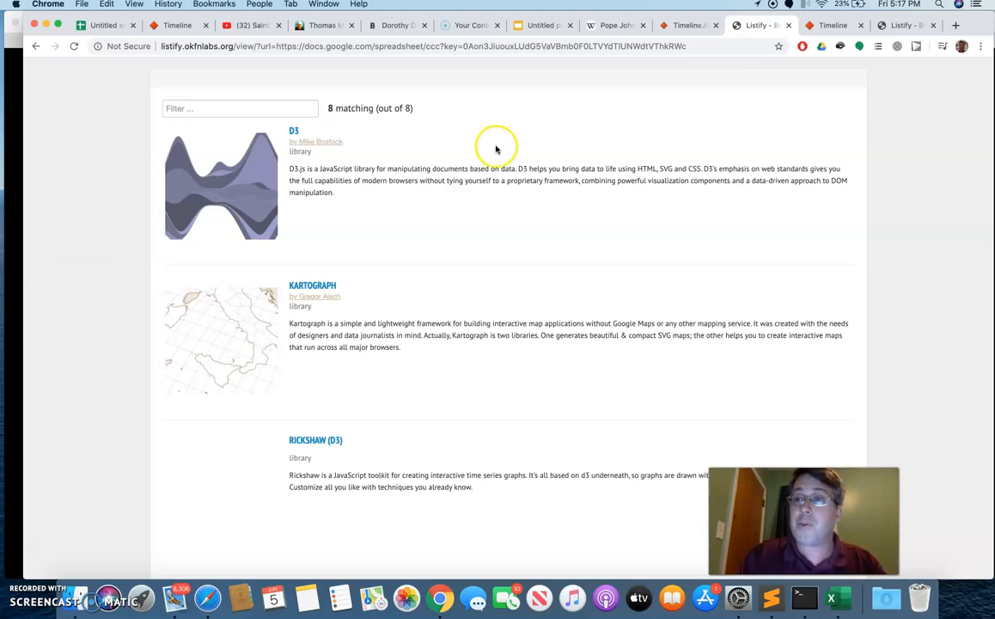
# - Search the web for kahoot in a new tab and open the kahoot.com website
pyautogui.click(955, 26)
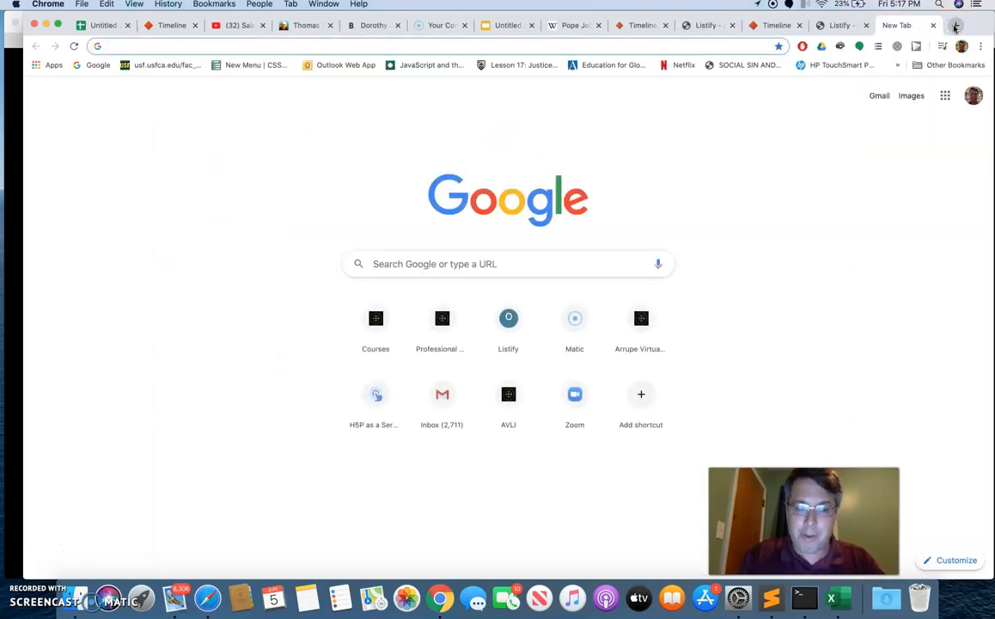
pyautogui.write('kahoot')
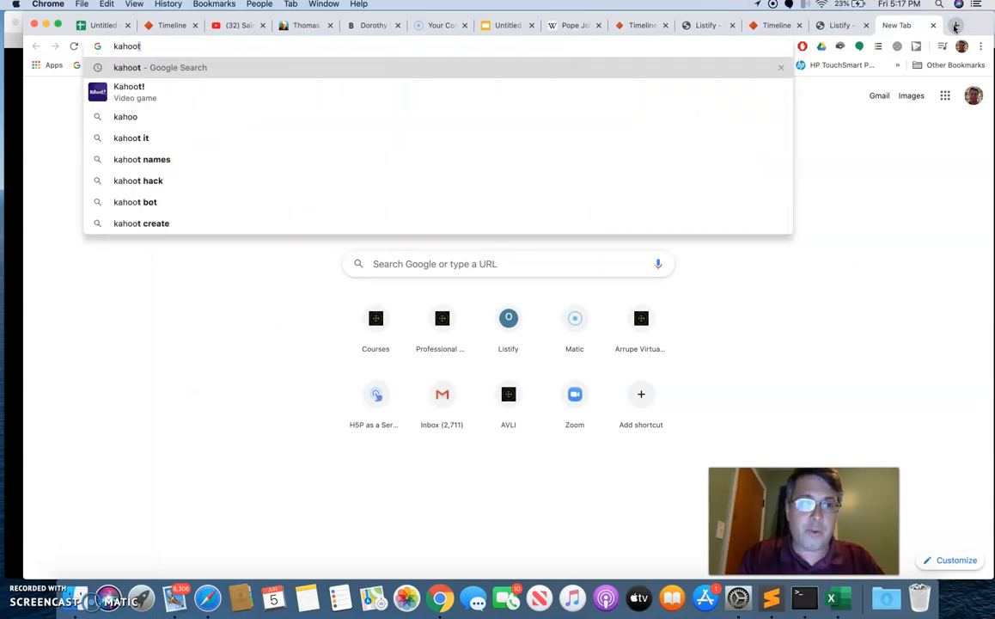
pyautogui.press('Return')
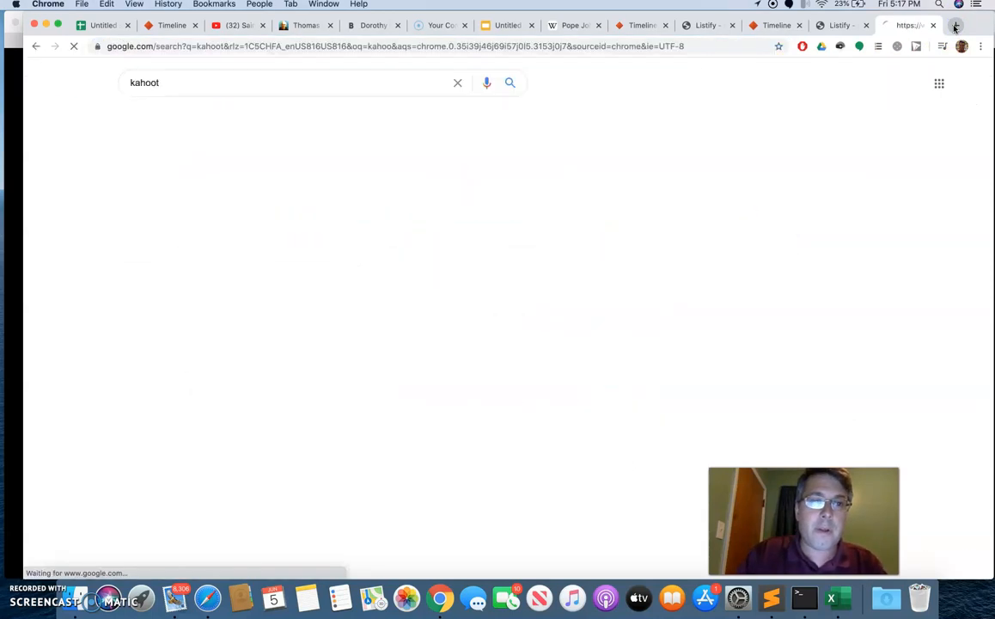
pyautogui.click(294, 185)
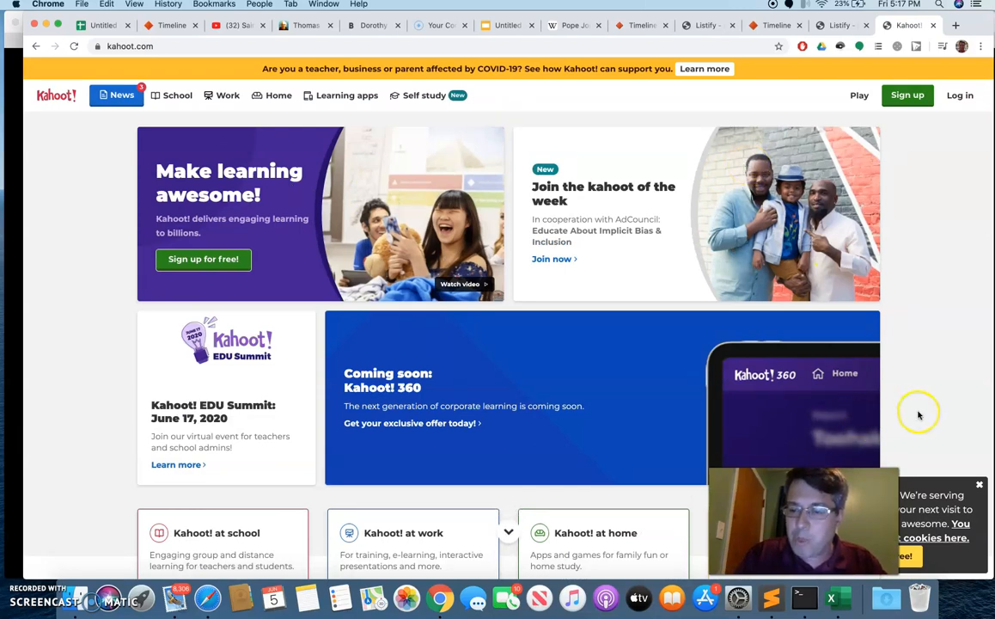
# - Log in to Kahoot! with the saved Google account and continue past the upgrade page with the free Basic plan
pyautogui.scroll(-3, 866, 411)
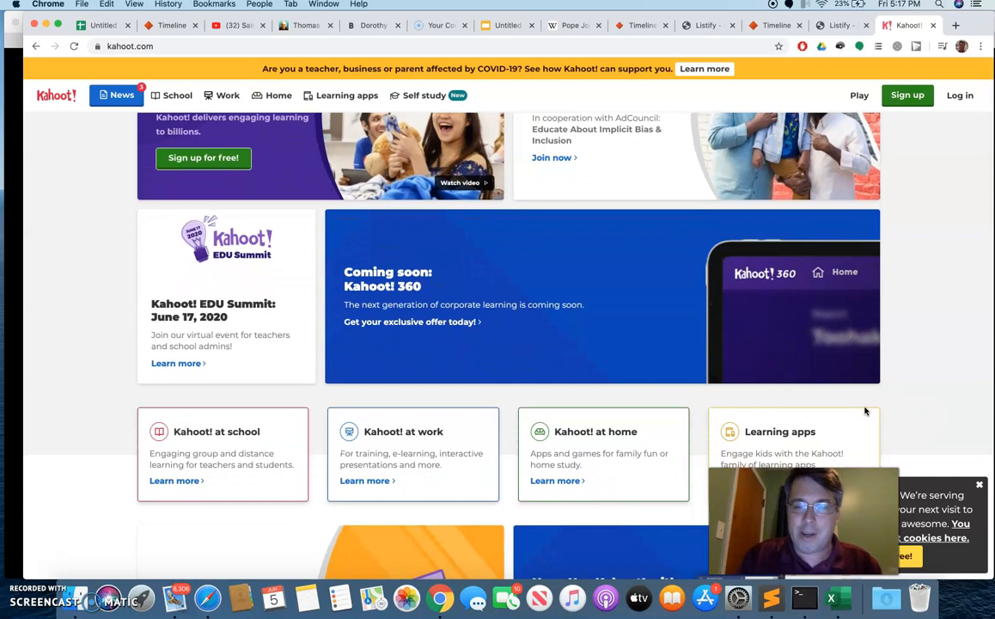
pyautogui.scroll(-3, 866, 411)
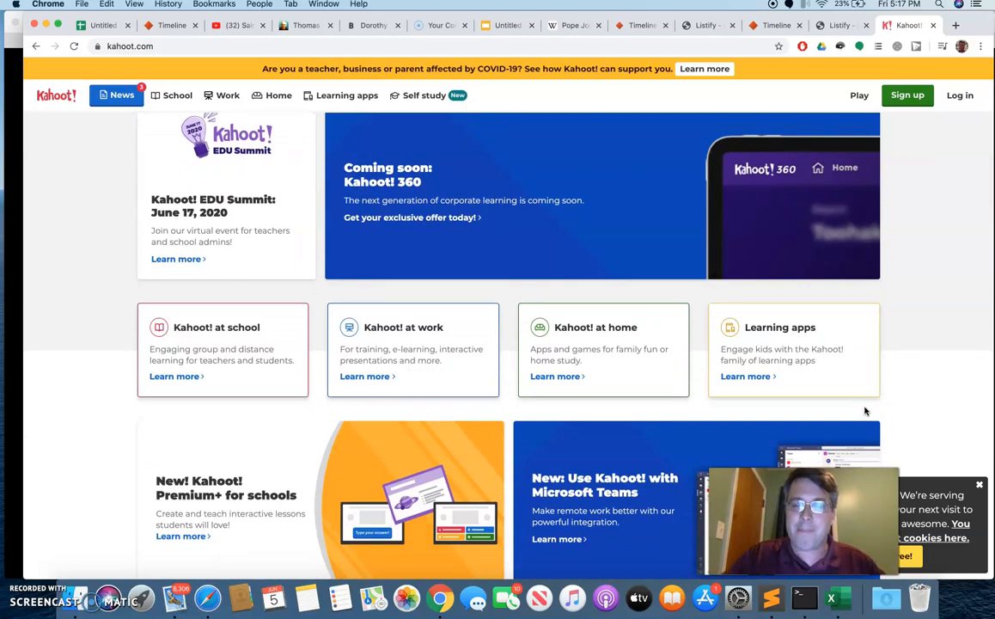
pyautogui.scroll(-5, 866, 411)
pyautogui.scroll(10, 866, 411)
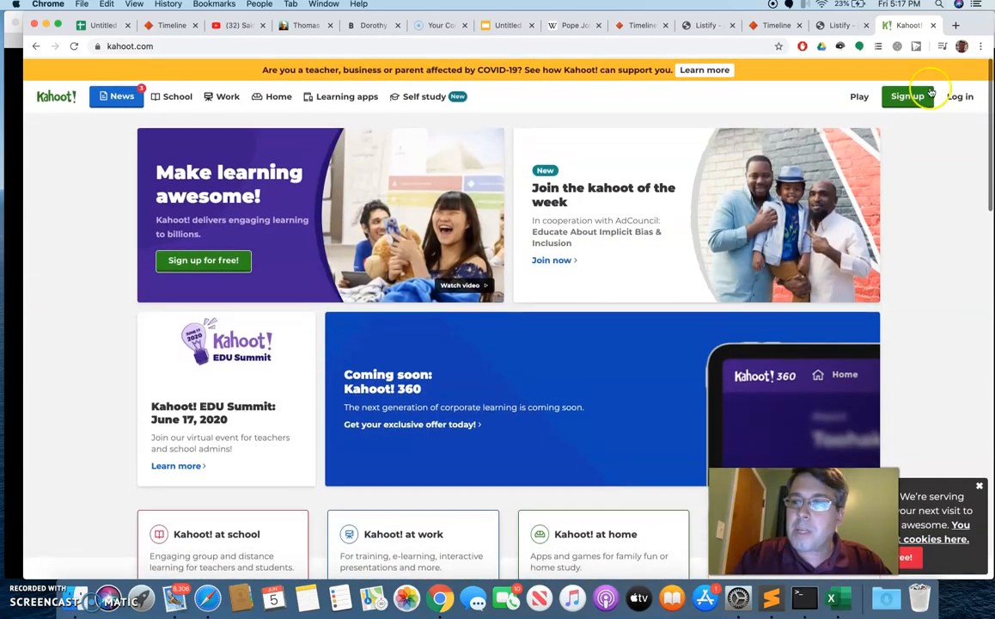
pyautogui.click(956, 98)
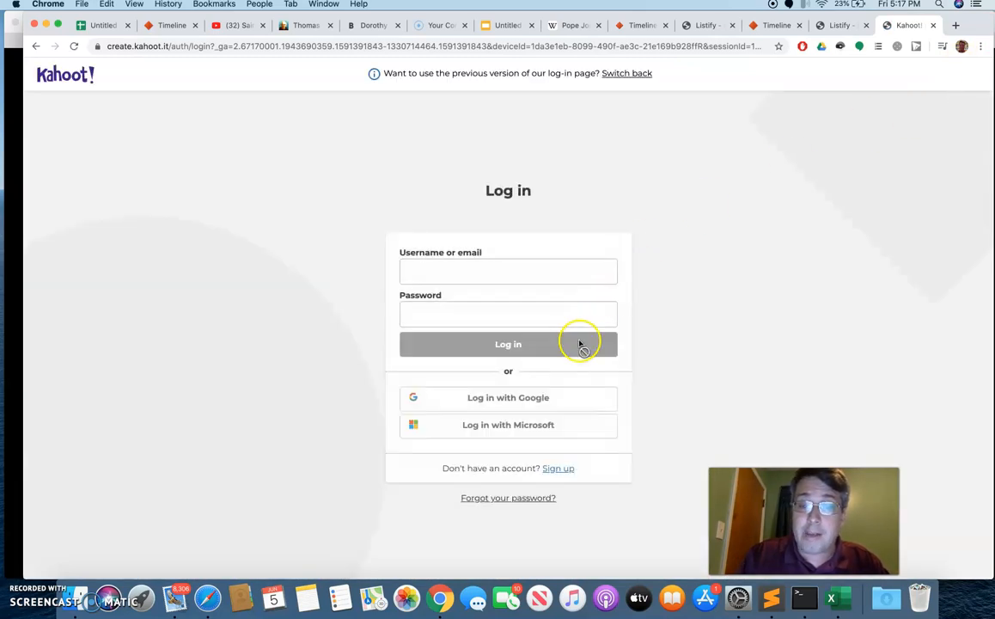
pyautogui.click(501, 401)
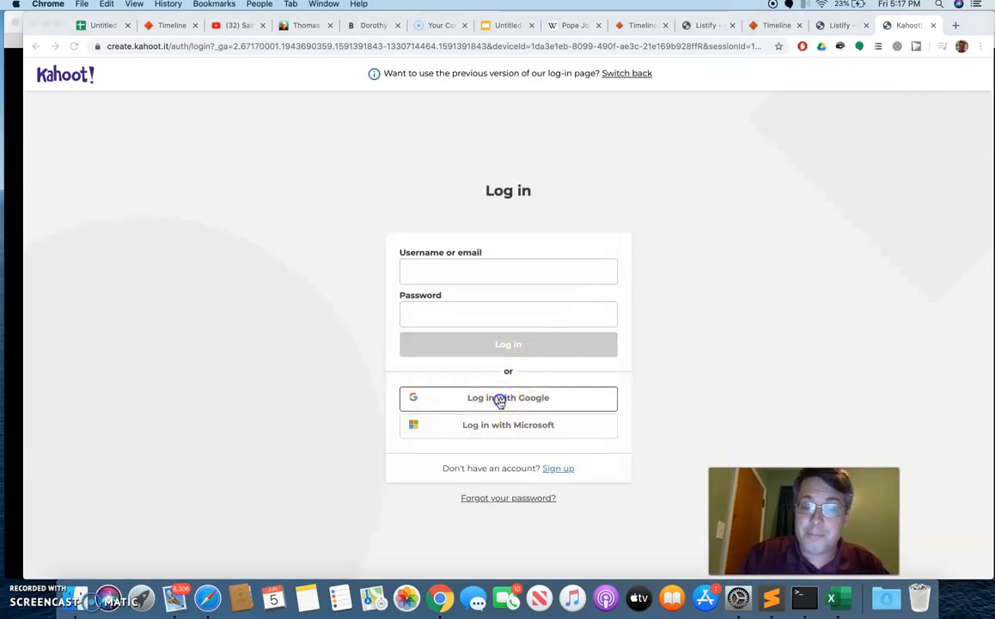
pyautogui.click(174, 205)
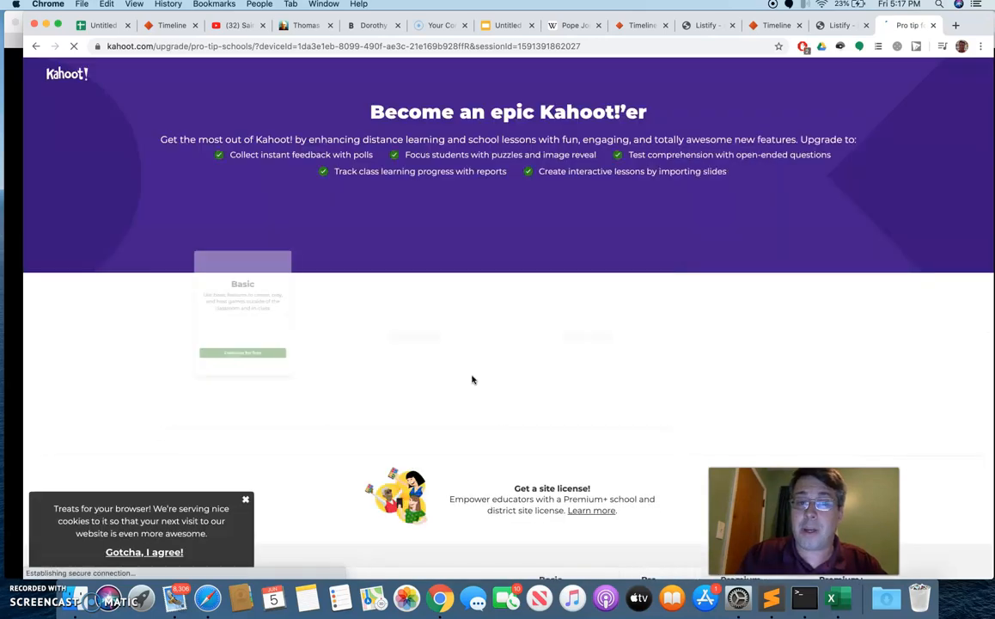
pyautogui.click(295, 396)
pyautogui.click(215, 395)
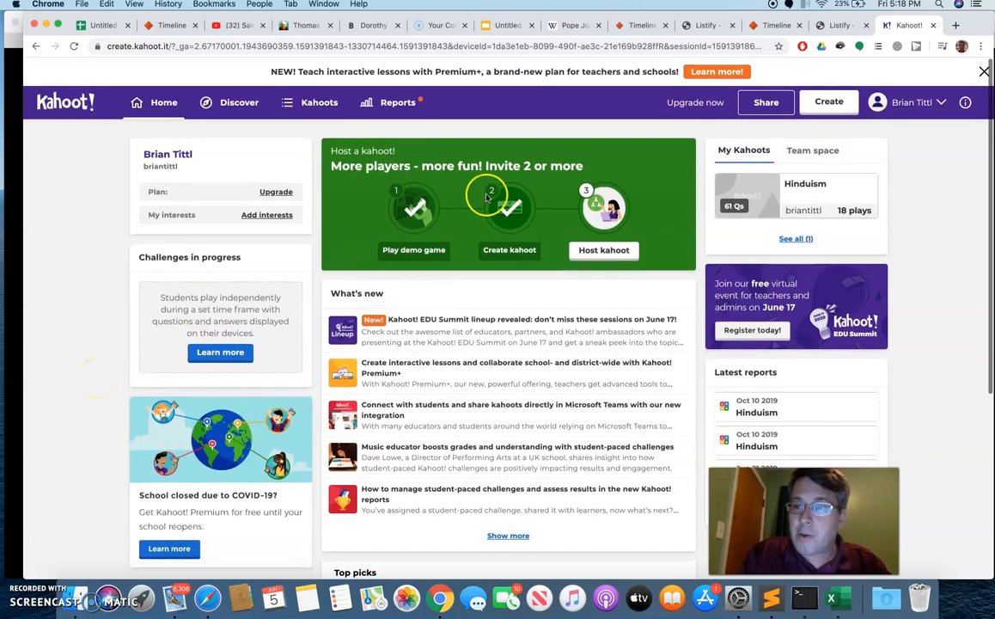
# - Create a new blank kahoot and open it in the quiz creator
pyautogui.click(828, 104)
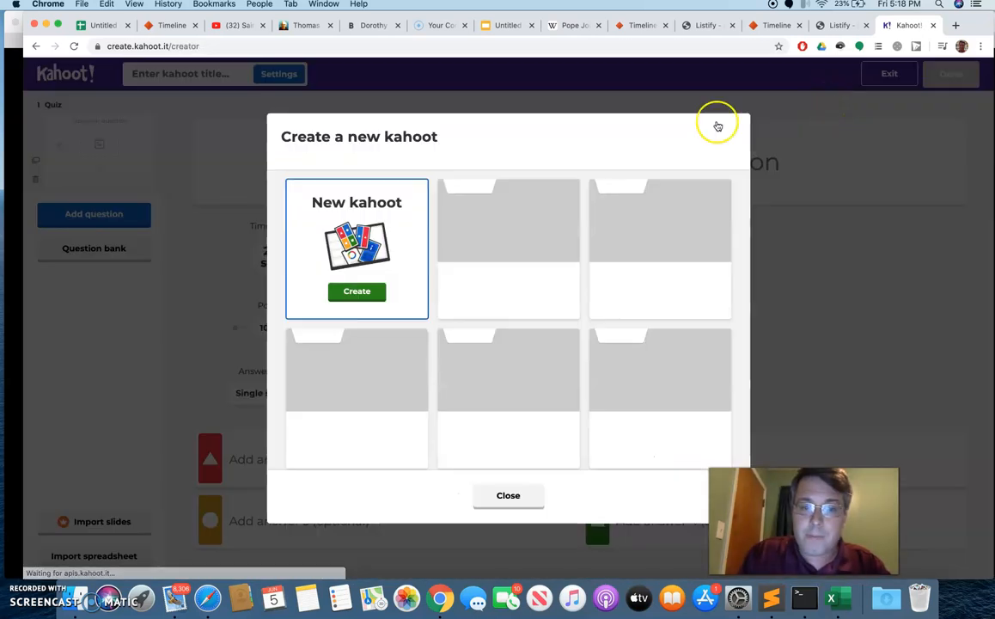
pyautogui.click(359, 295)
pyautogui.click(356, 353)
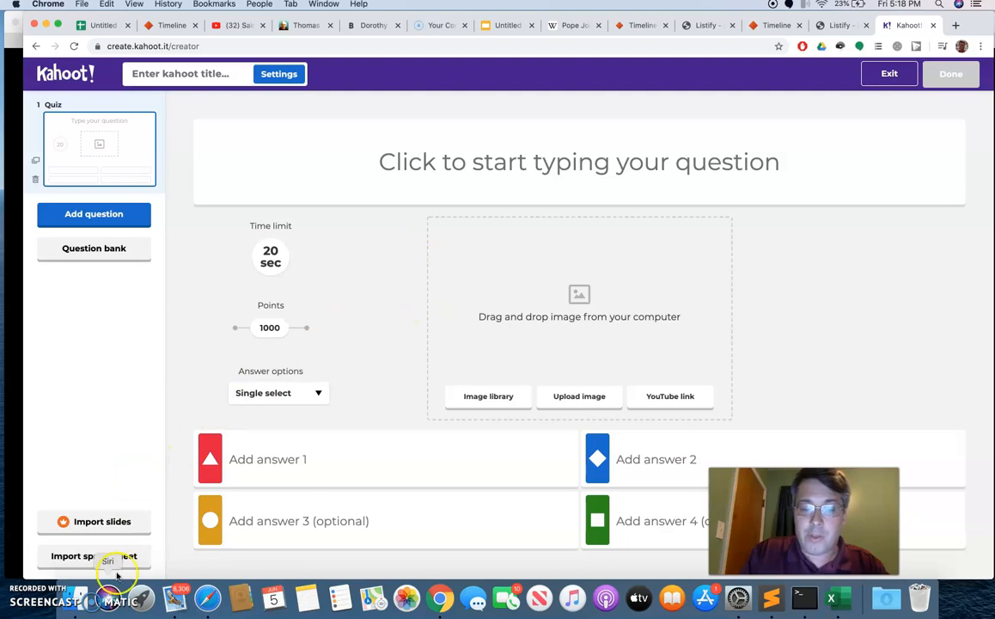
# - Download the Kahoot spreadsheet import template and open KahootQuizTemplate in Excel, moving its window fully into view
pyautogui.click(120, 556)
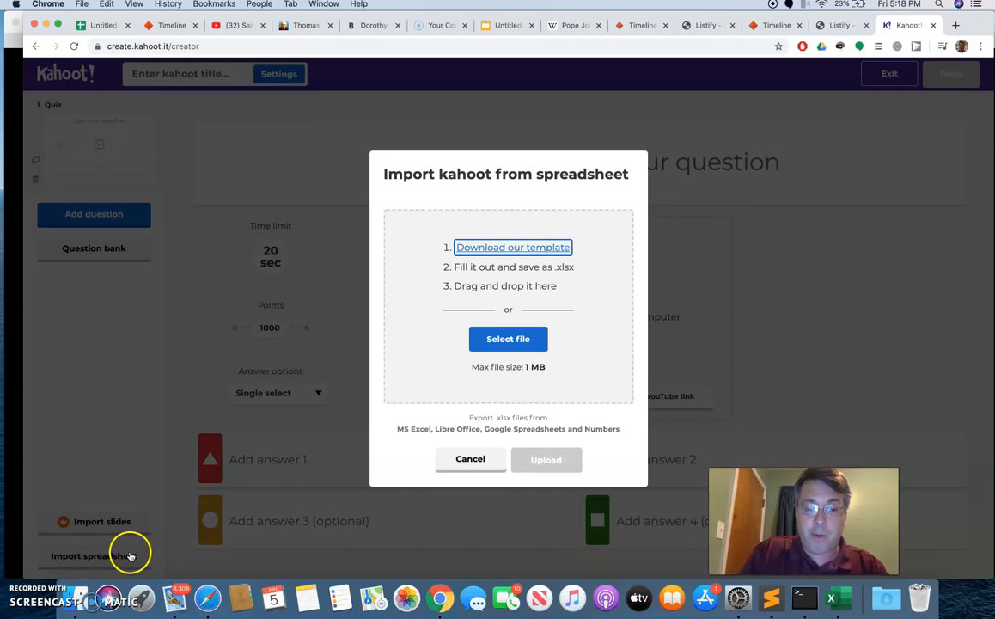
pyautogui.click(510, 249)
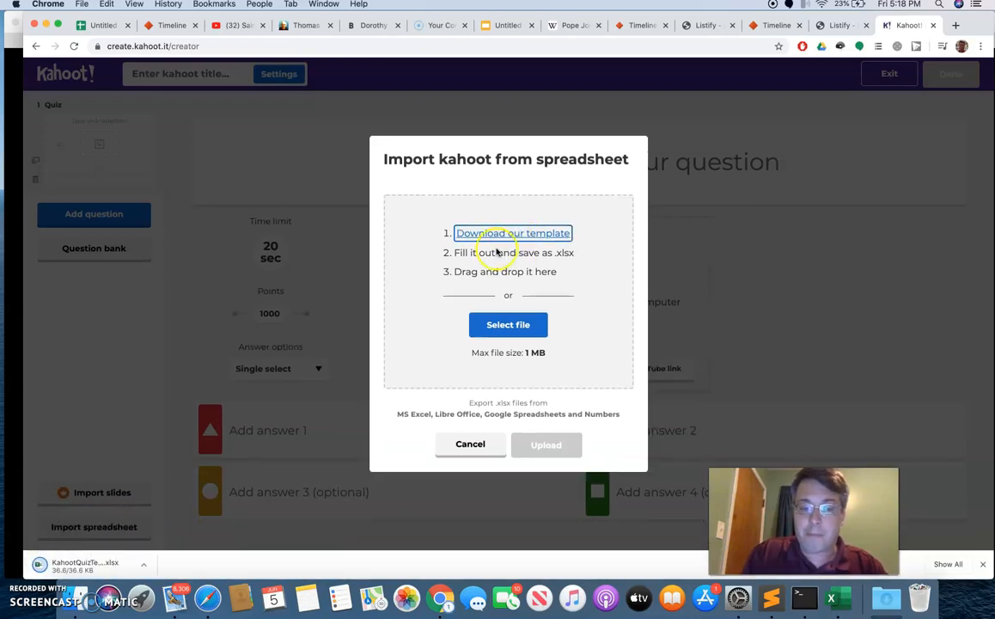
pyautogui.click(114, 567)
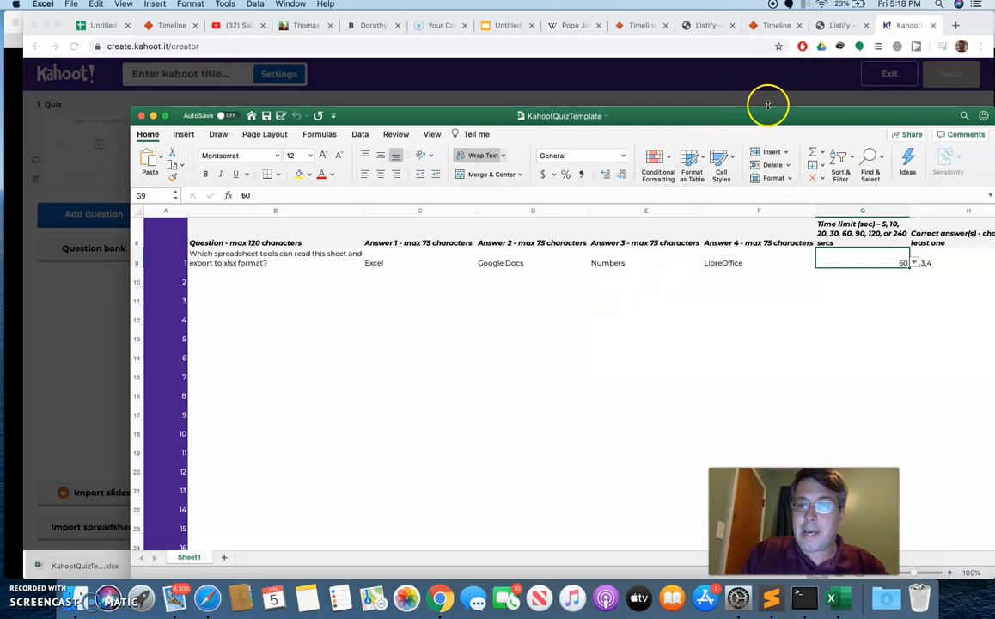
pyautogui.moveTo(768, 105); pyautogui.dragTo(666, 13)
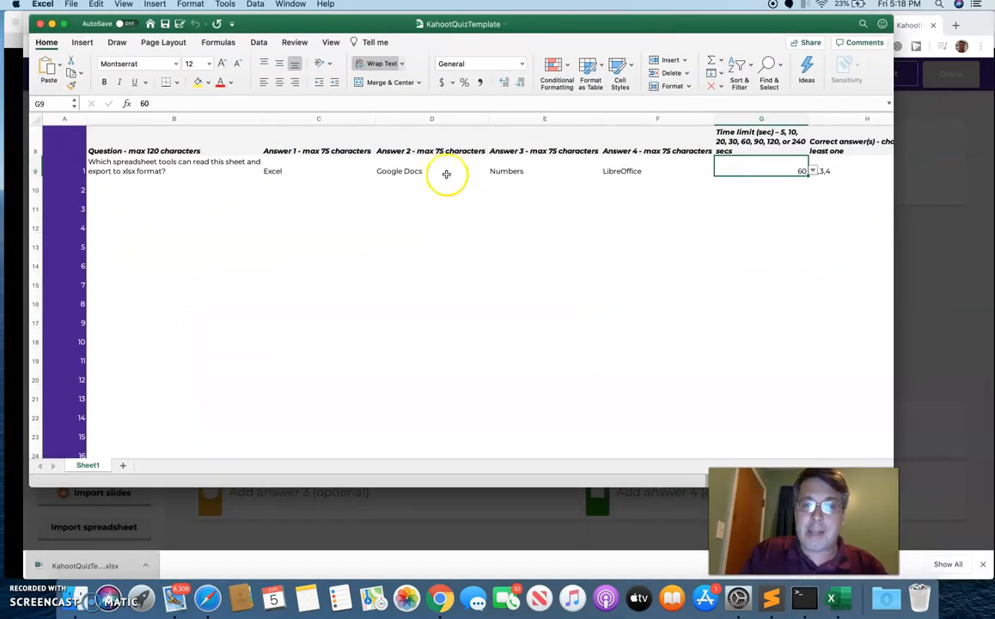
# - Examine the template's question, answer, time limit and correct answer columns along row 10, returning to question cell B10
pyautogui.click(127, 187)
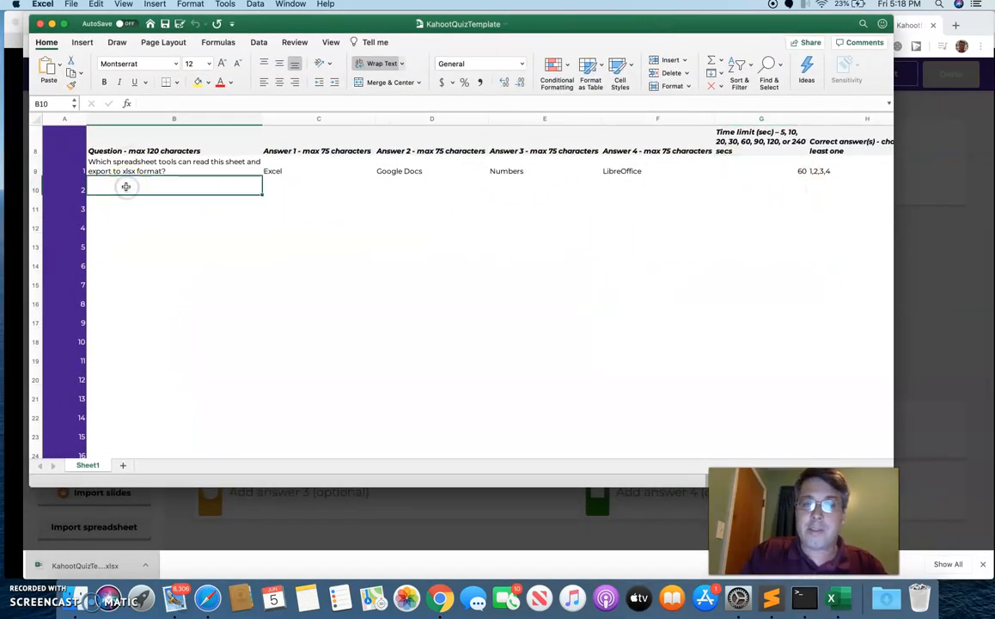
pyautogui.press('Tab')
pyautogui.press('Tab')
pyautogui.press('Tab')
pyautogui.press('Tab')
pyautogui.press('Tab')
pyautogui.press('Tab')
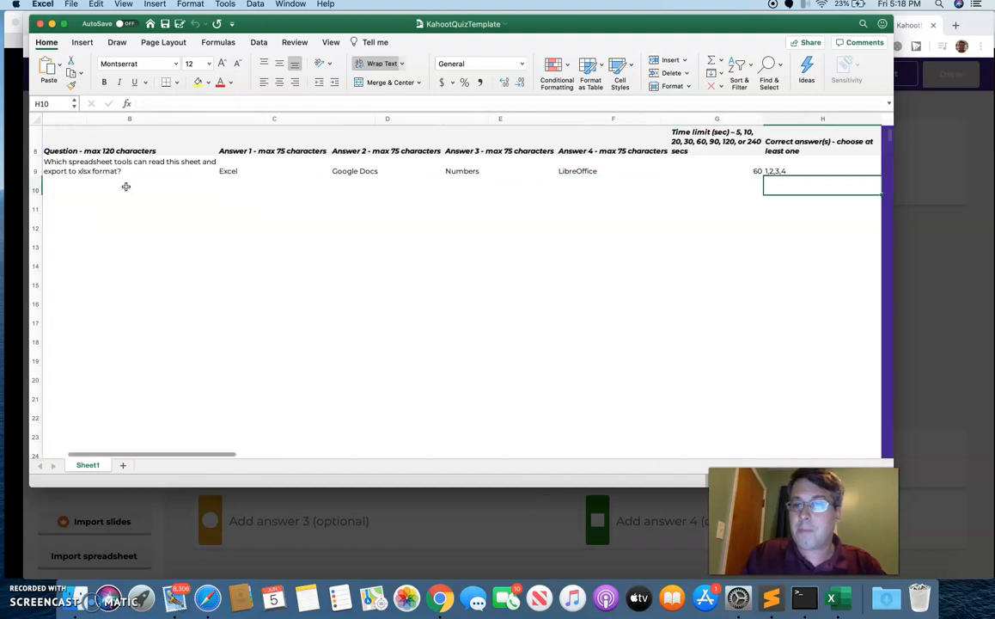
pyautogui.press('Tab')
pyautogui.press('Left')
pyautogui.press('Left')
pyautogui.press('Left')
pyautogui.press('Left')
pyautogui.press('Left')
pyautogui.press('Left')
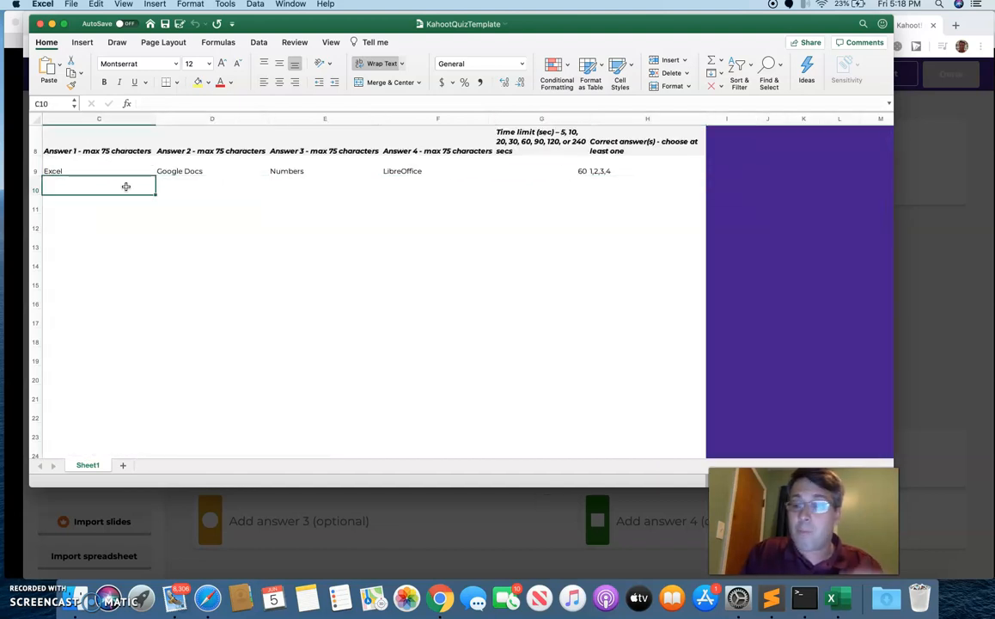
pyautogui.press('Left')
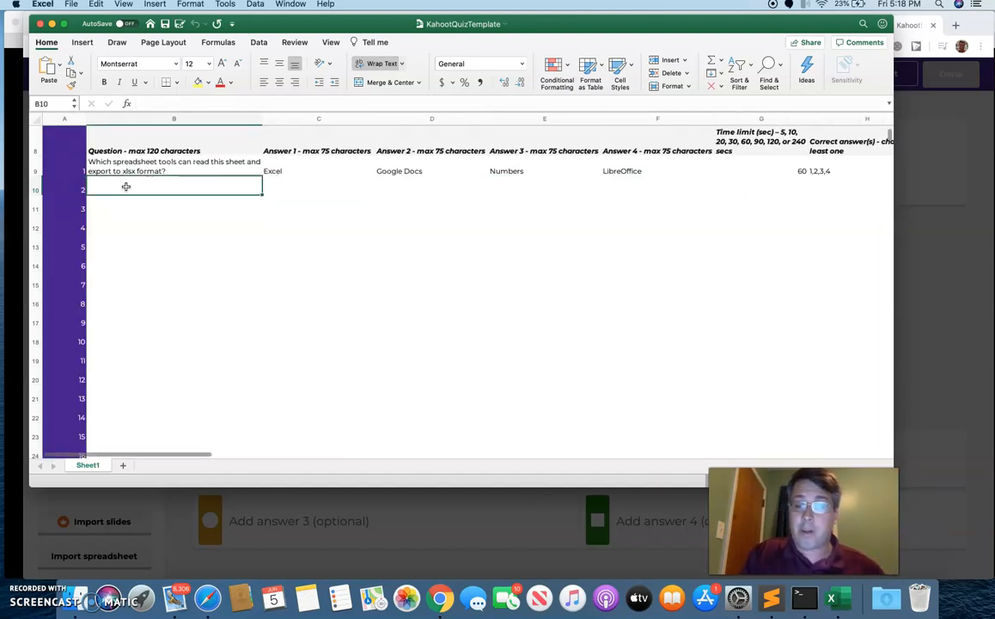